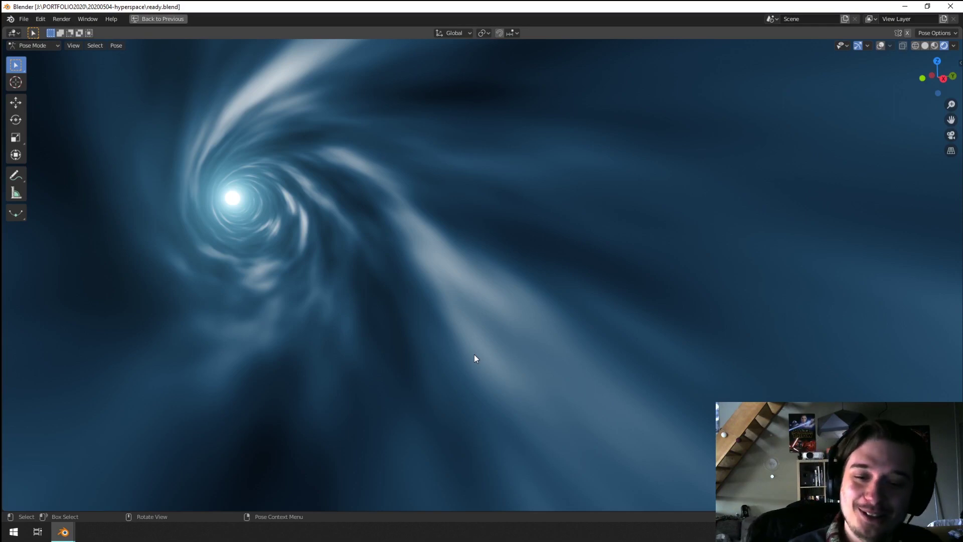
Play back the finished blue hyperspace tunnel animation.
key("space")
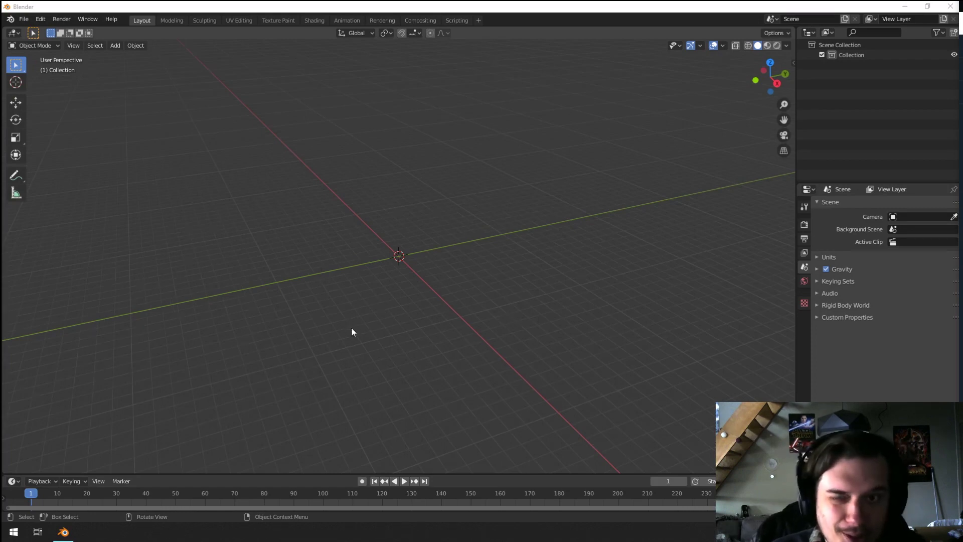
Add a cylinder mesh to the empty scene.
middle_click_drag(381, 323, 393, 314)
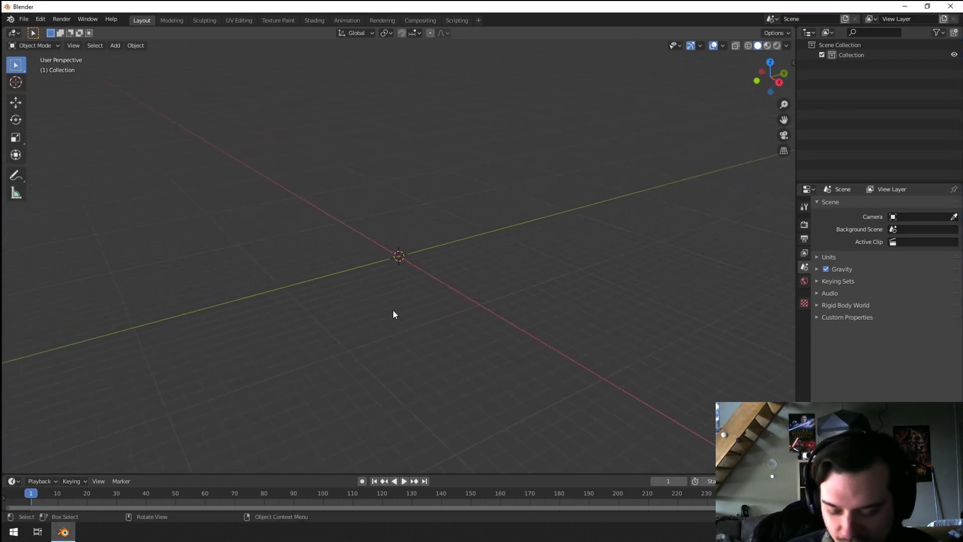
key("shift+a")
mouse_move(390, 312)
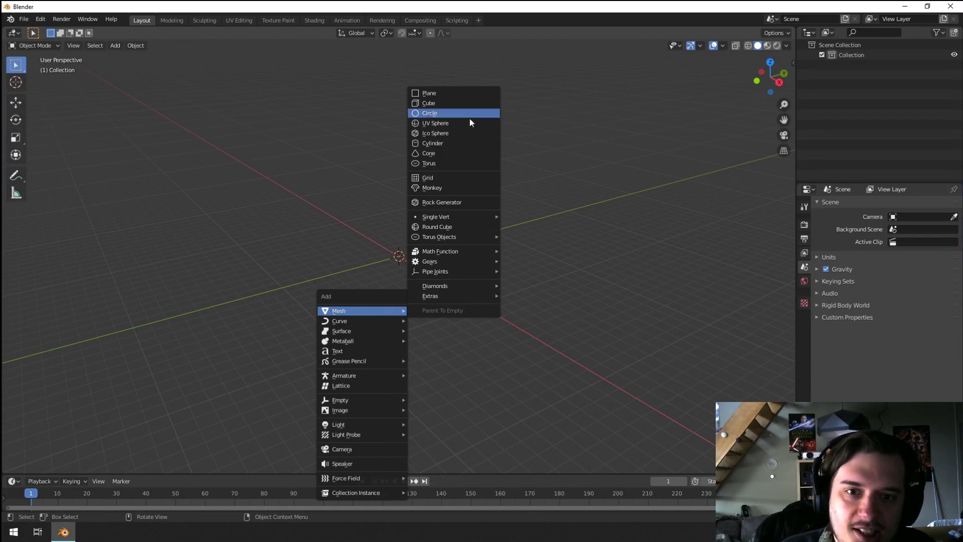
left_click(431, 144)
scroll(479, 312, "up", 6)
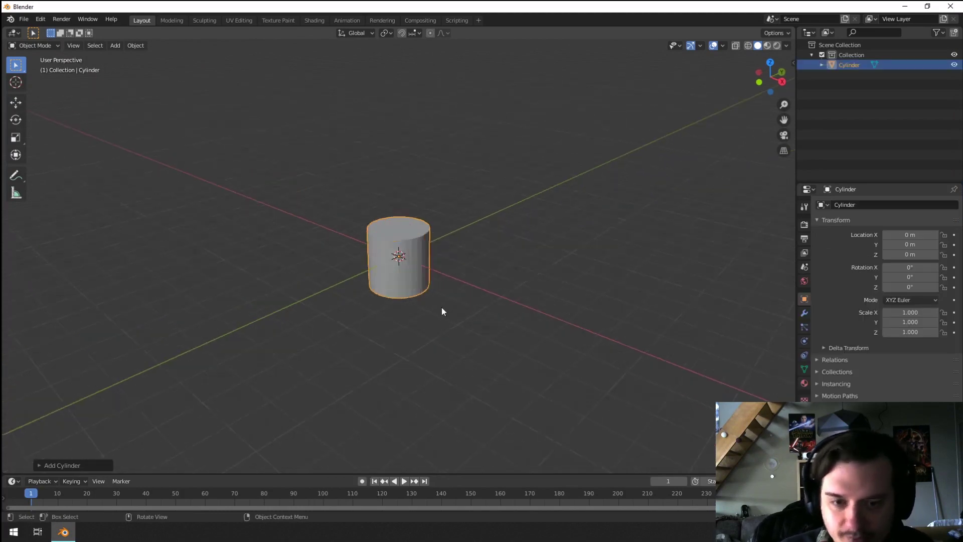
middle_click_drag(423, 251, 413, 263)
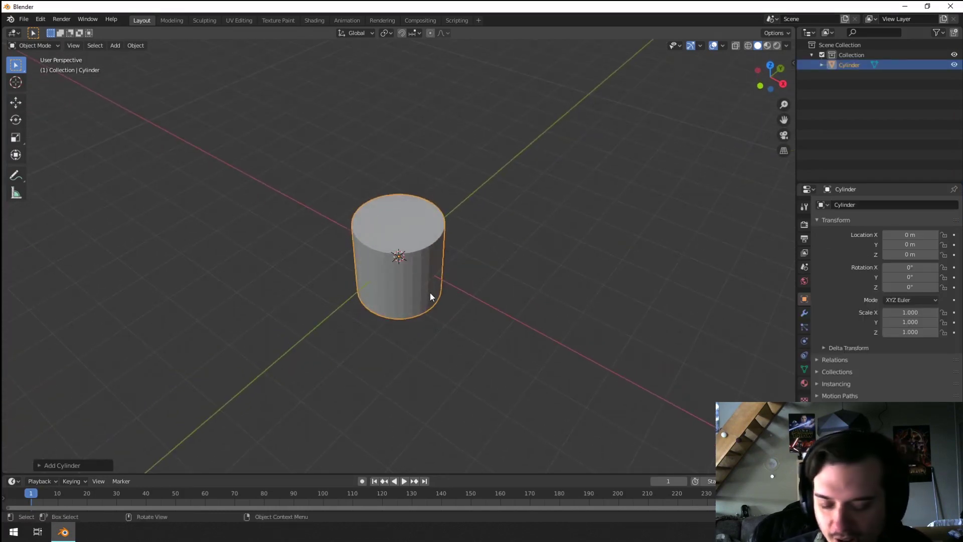
Set the cylinder's Cap Fill Type to Nothing, leaving an open-ended tube.
left_click(40, 465)
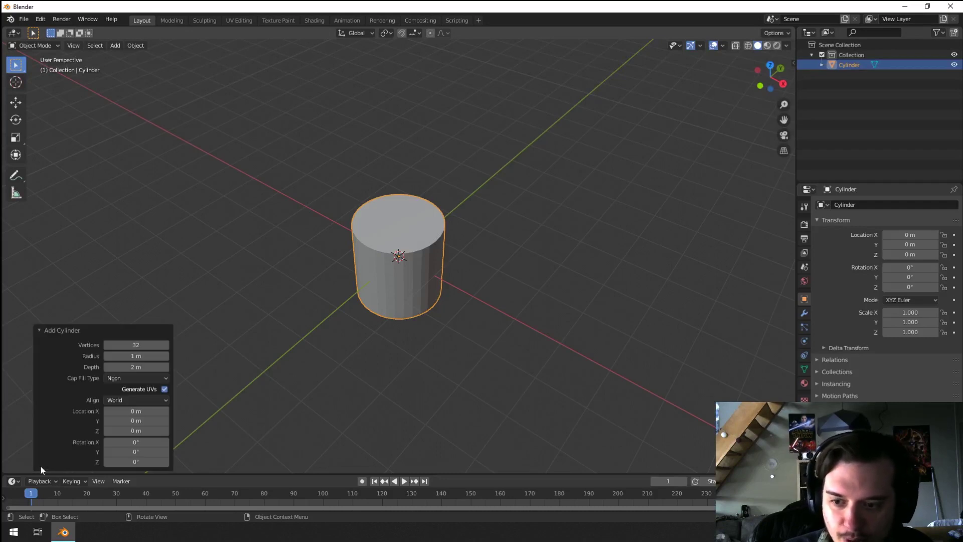
left_click(129, 378)
left_click(149, 389)
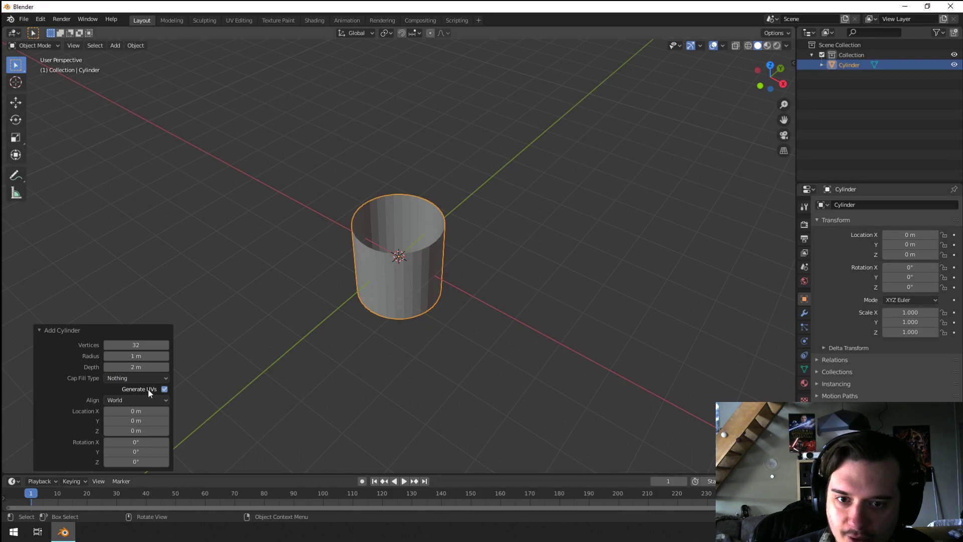
middle_click_drag(222, 383, 327, 263)
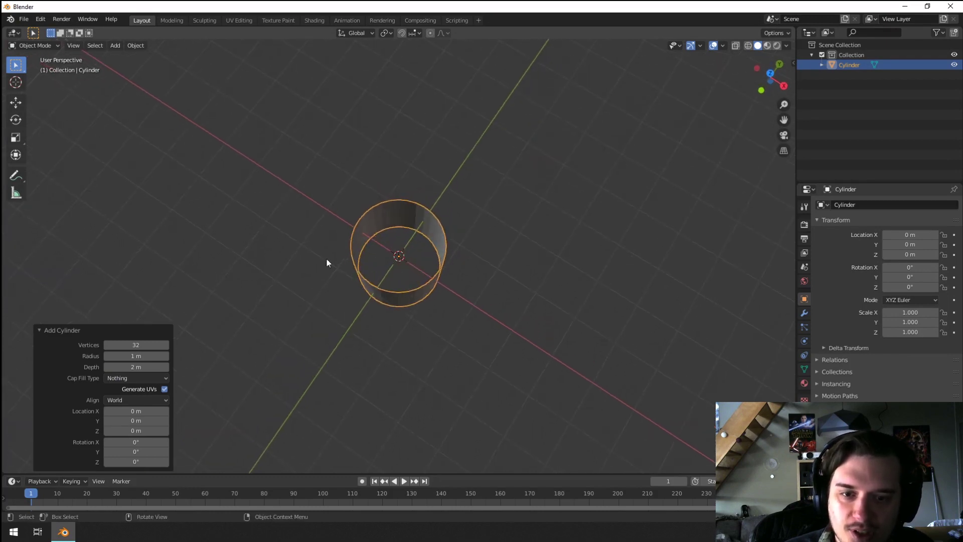
key("Tab")
middle_click_drag(393, 277, 435, 296)
key("Tab")
scroll(392, 308, "up", 2)
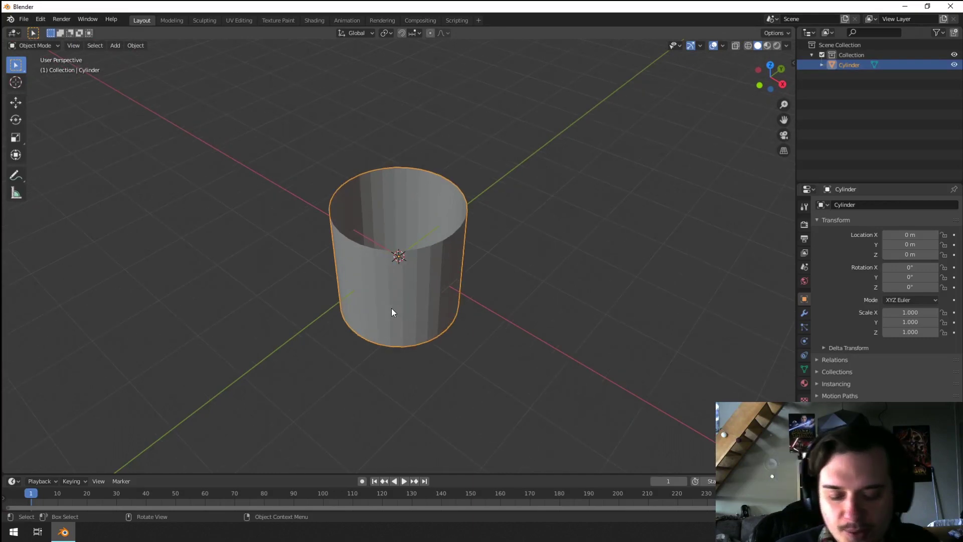
Flip the normals of the tube's faces in Edit Mode with Flip Normals.
key("Tab")
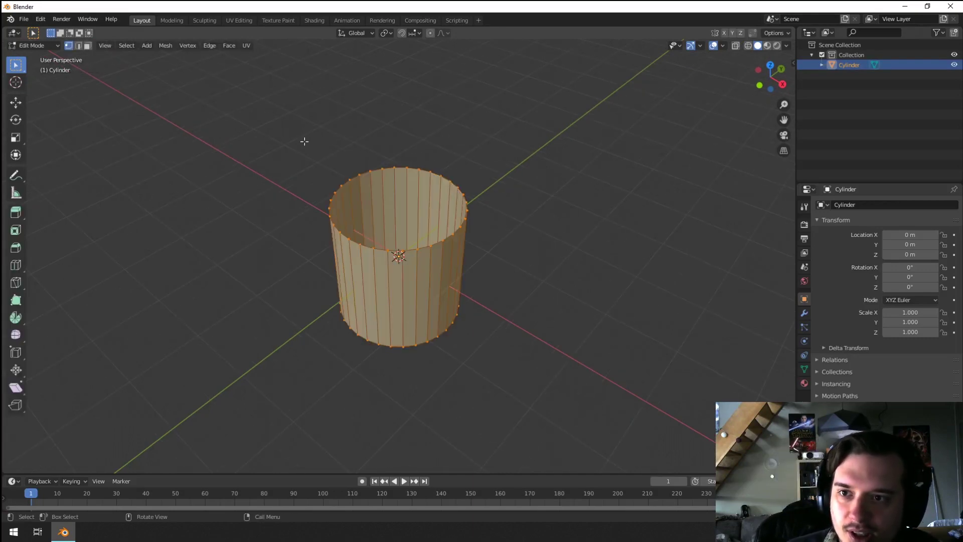
left_click(87, 46)
middle_click_drag(369, 306, 389, 311)
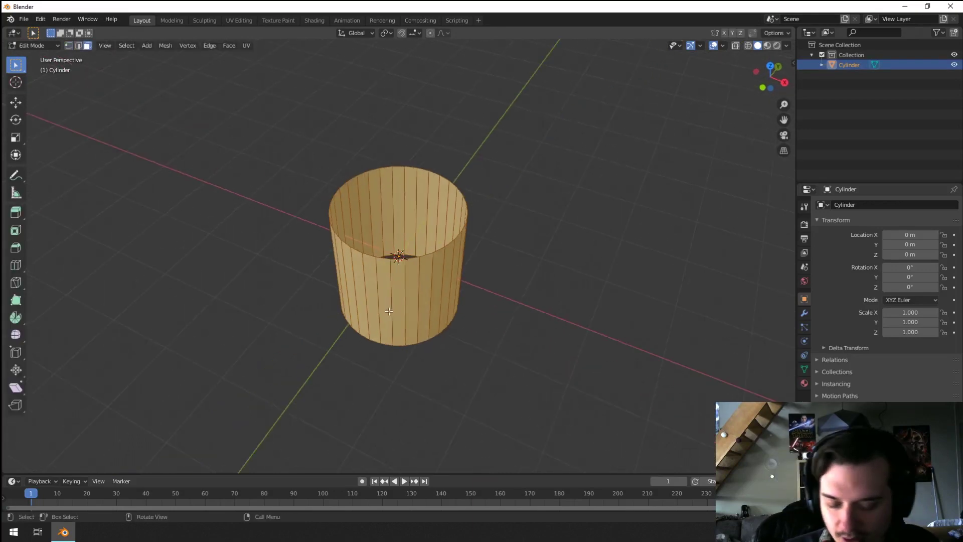
key("F3")
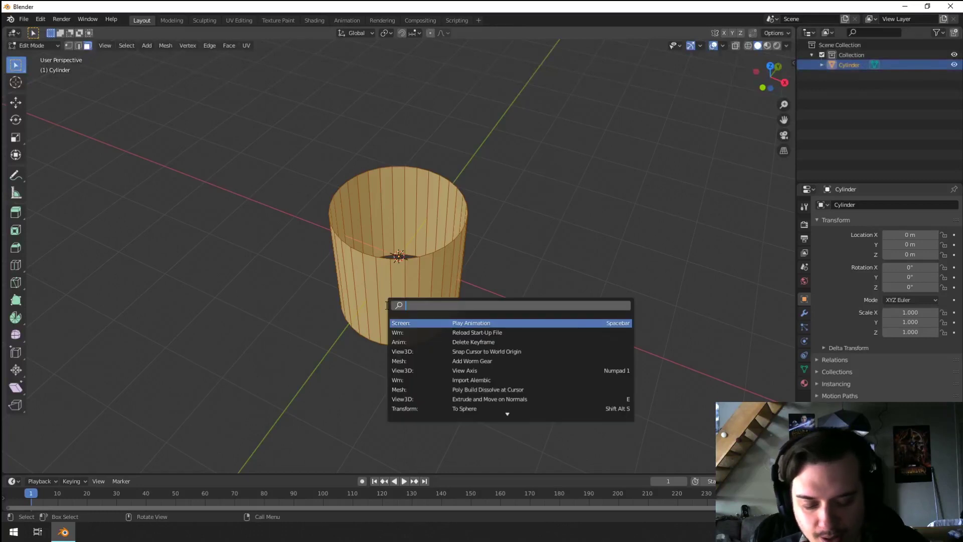
type("flip")
key("Down")
key("Return")
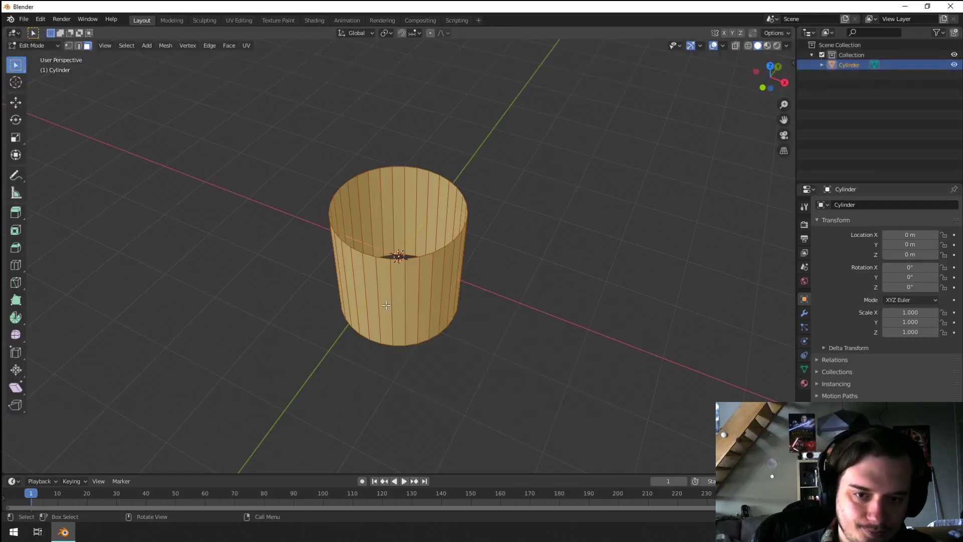
Enable the Face Orientation overlay and check the tube's blue inside in Object Mode.
left_click(724, 47)
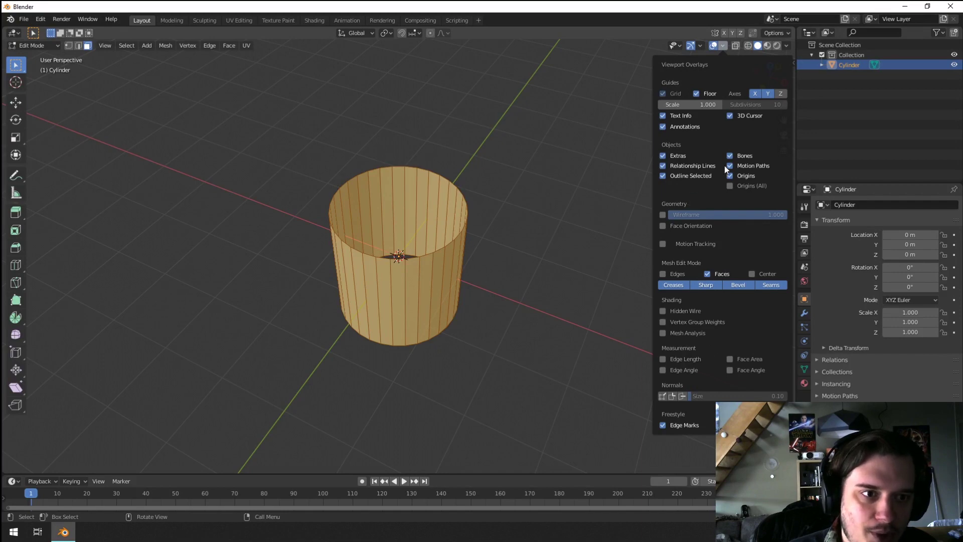
left_click(663, 226)
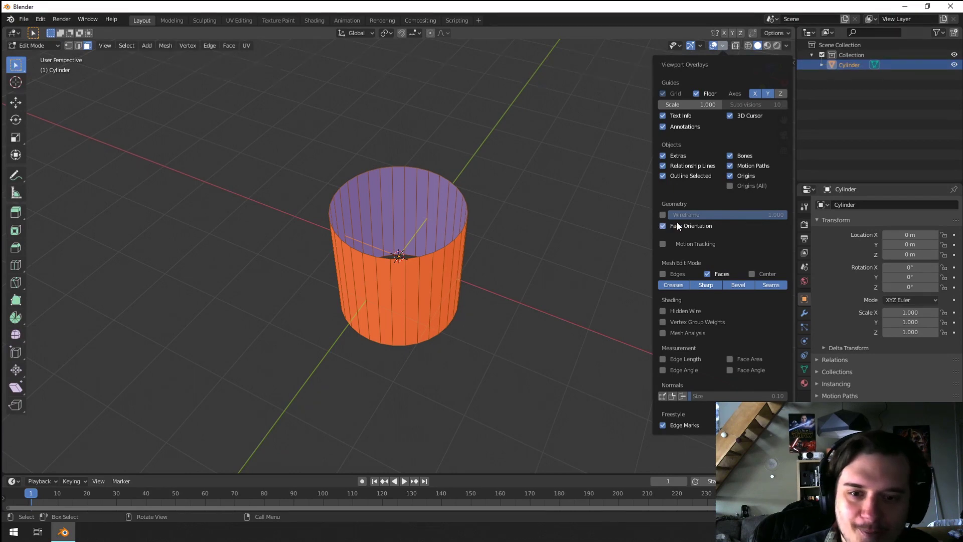
key("Tab")
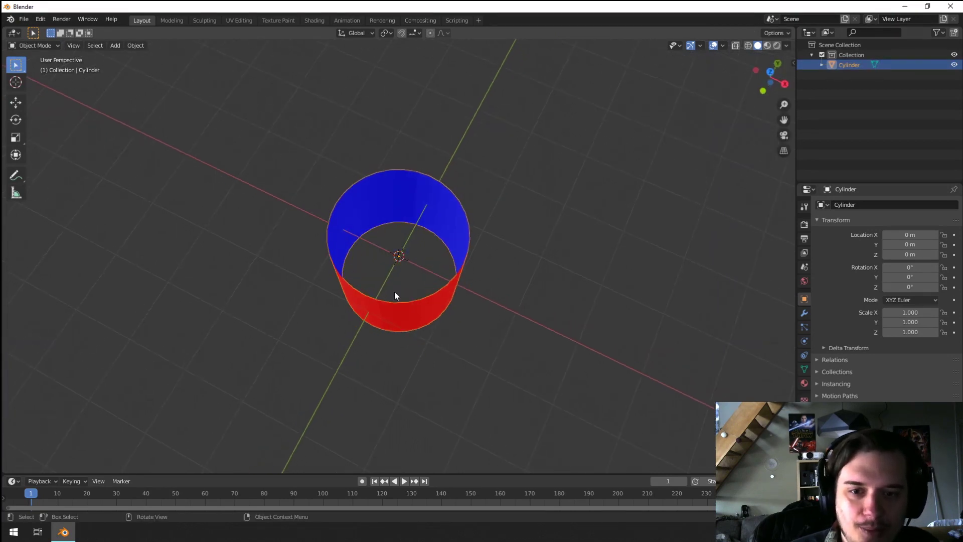
middle_click_drag(394, 292, 444, 268)
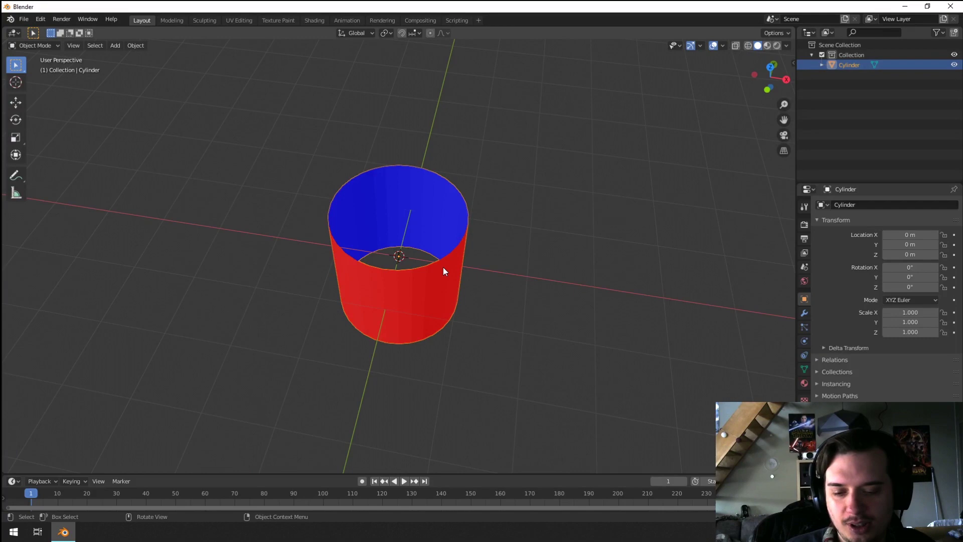
middle_click_drag(468, 236, 435, 239)
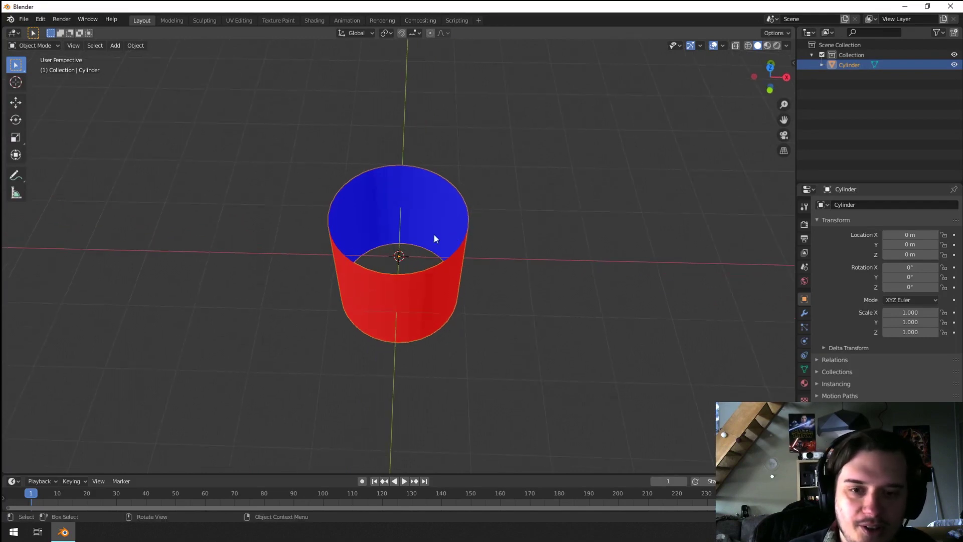
scroll(435, 239, "up", 2)
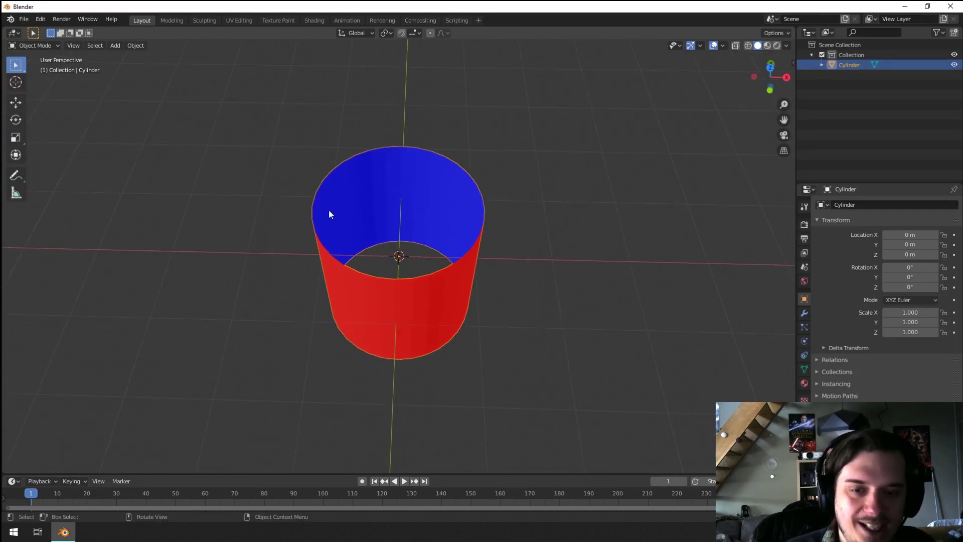
middle_click_drag(510, 209, 658, 147)
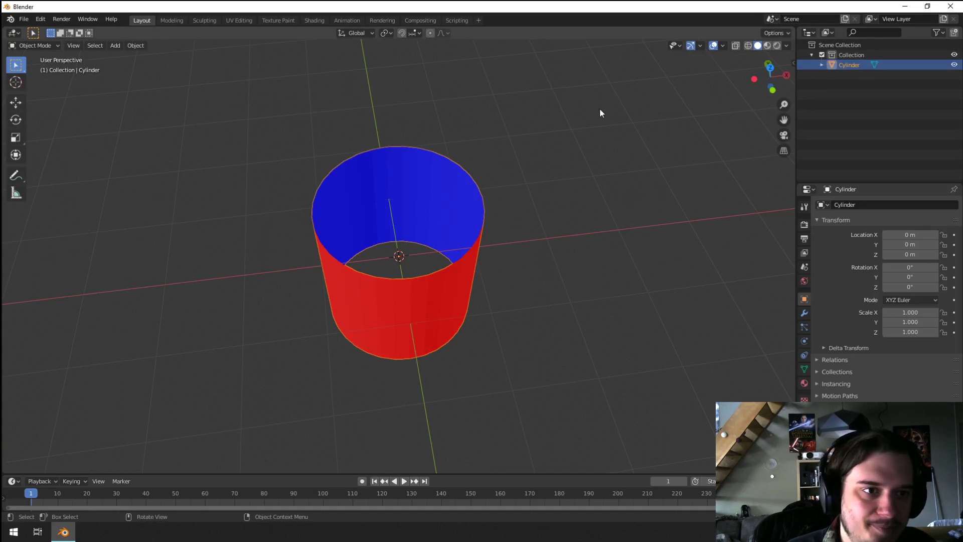
left_click(723, 46)
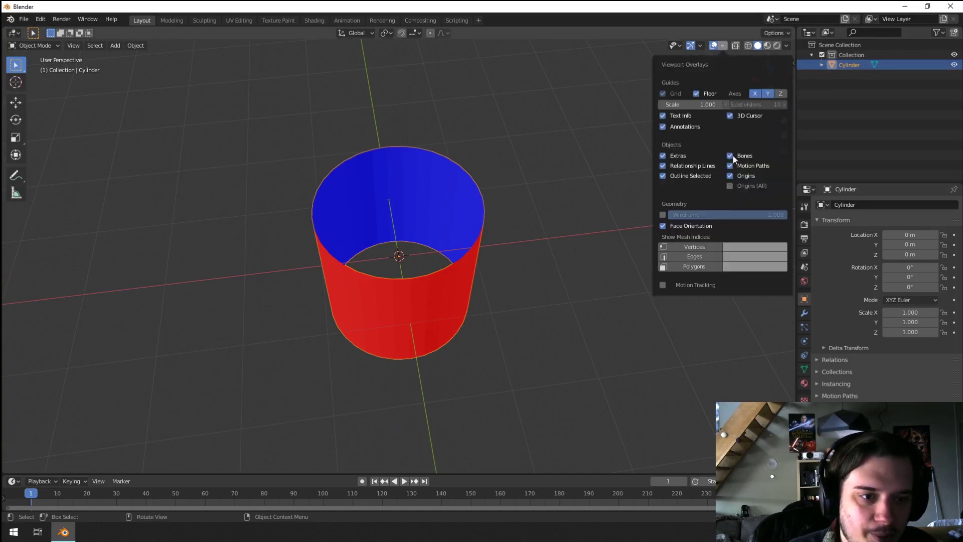
Hide face orientation, rotate the tube 90° about Y and apply the rotation.
left_click(664, 225)
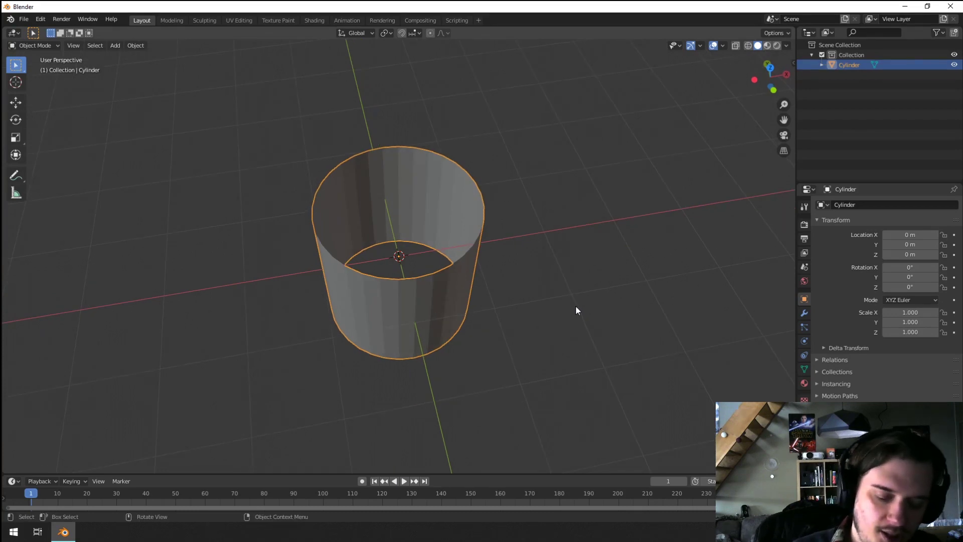
key("r")
type("y")
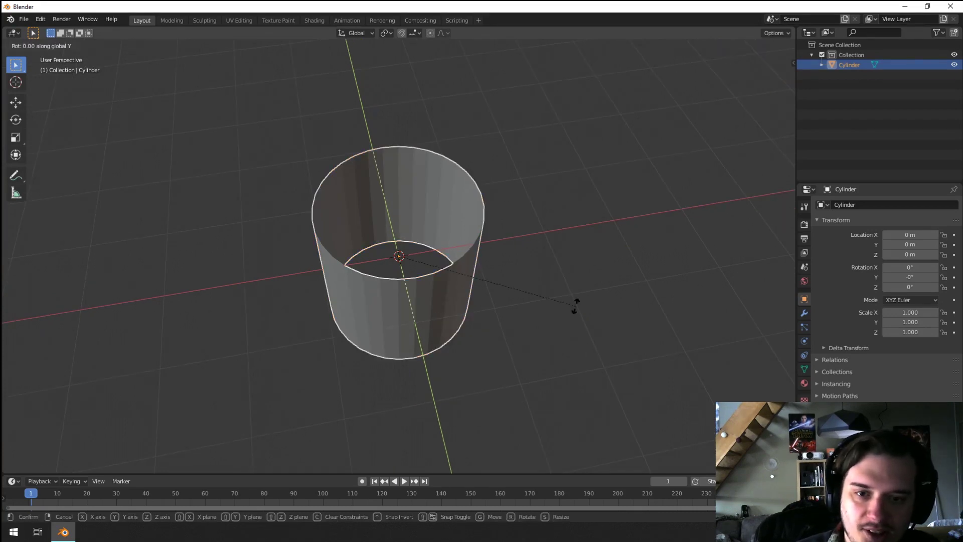
type("90")
key("Return")
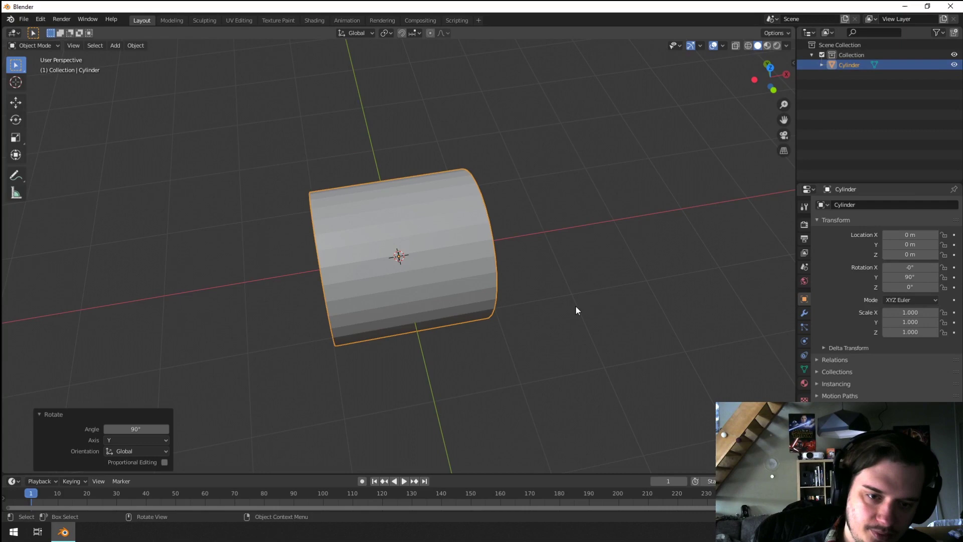
middle_click_drag(576, 310, 494, 315)
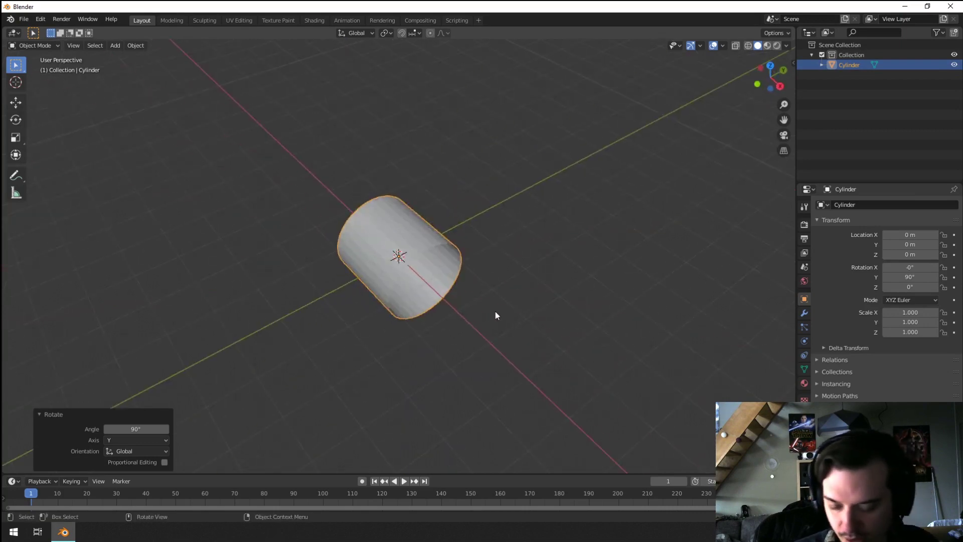
key("ctrl+a")
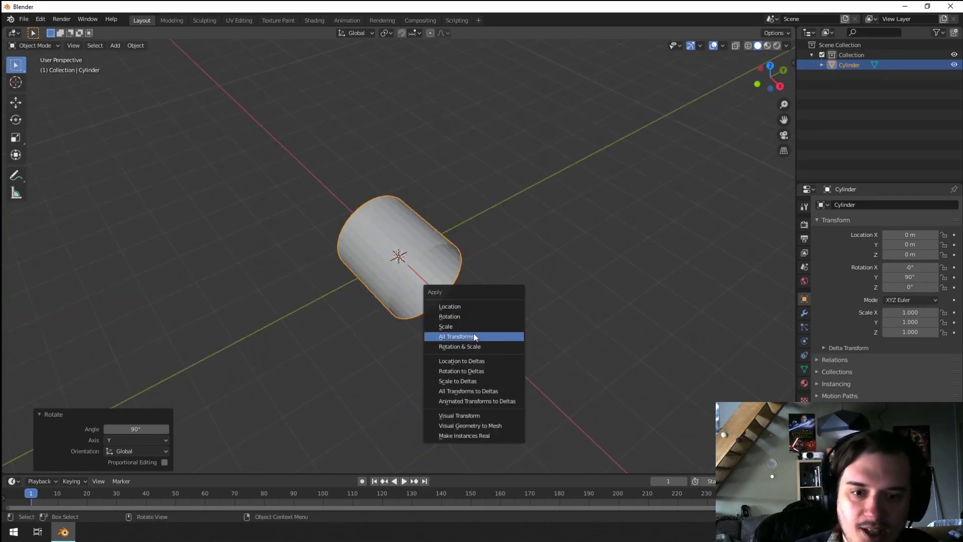
left_click(479, 317)
scroll(474, 301, "down", 3)
middle_click_drag(473, 301, 483, 305)
scroll(482, 304, "down", 3)
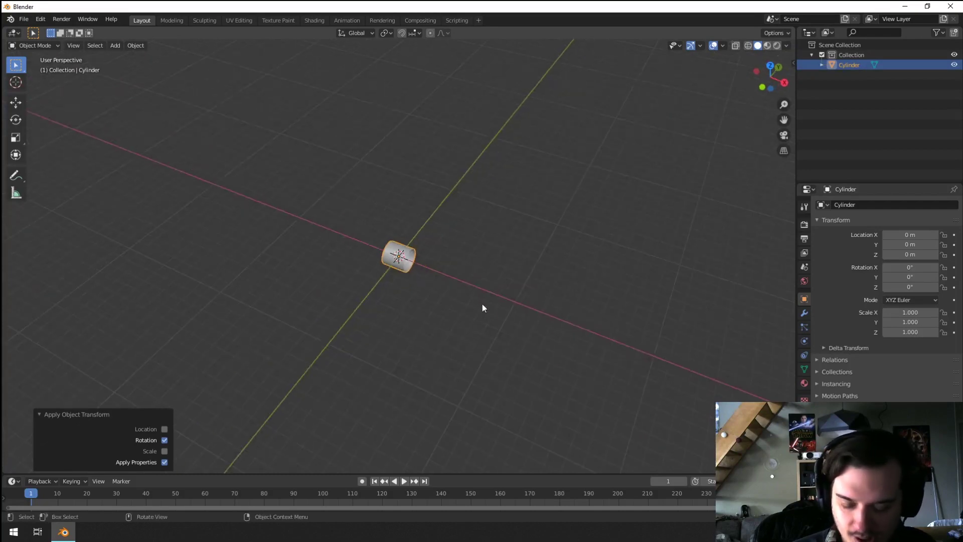
Scale the cylinder uniformly by 4 so it is 8 m across.
key("n")
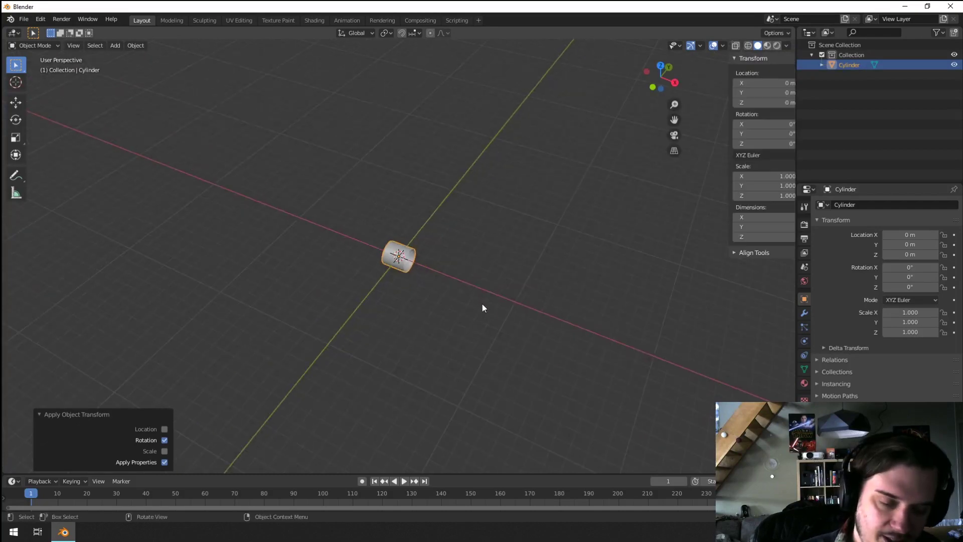
scroll(425, 264, "up", 2)
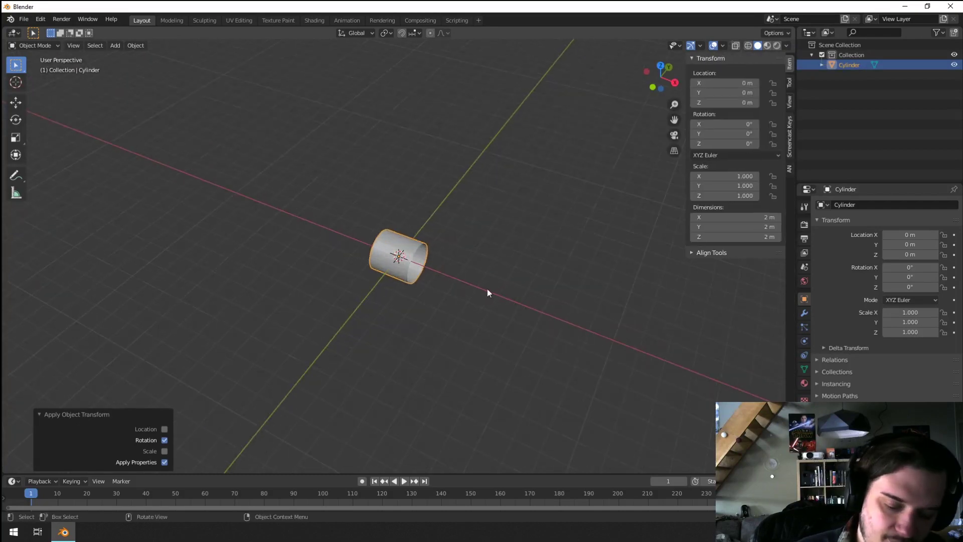
type("s4")
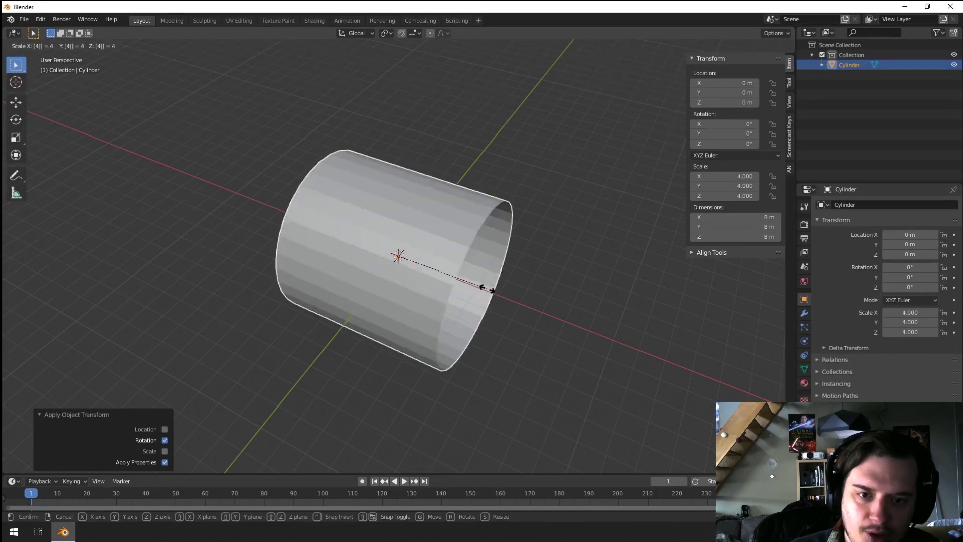
key("Return")
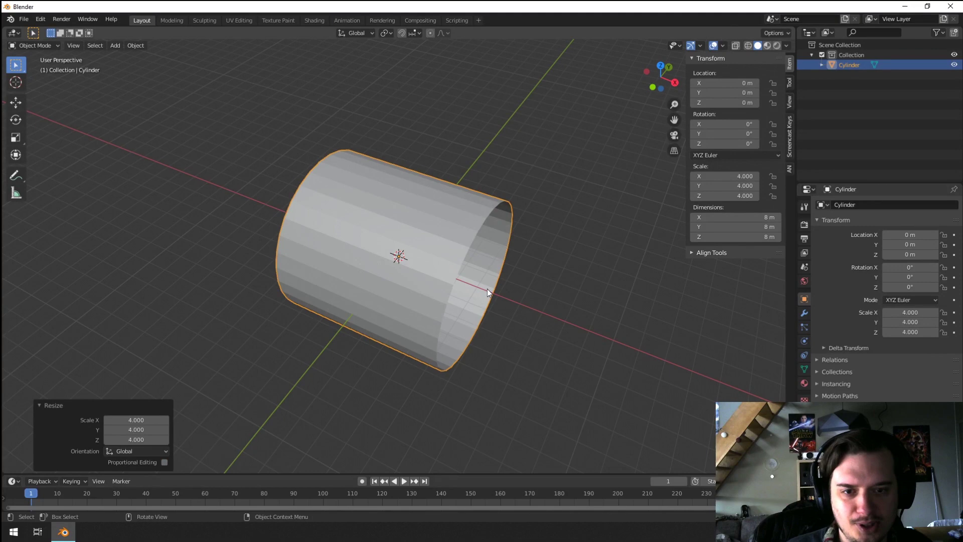
scroll(408, 249, "down", 3)
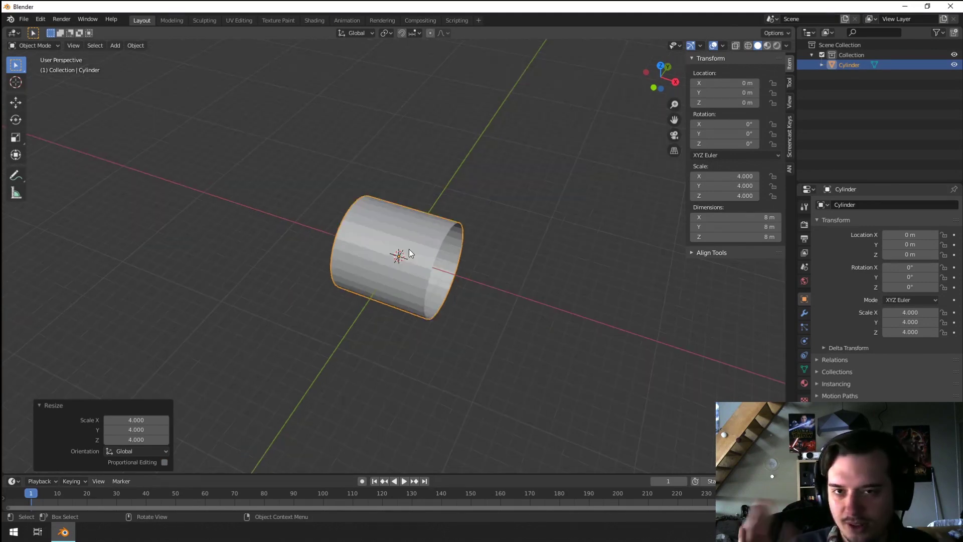
scroll(408, 249, "up", 1)
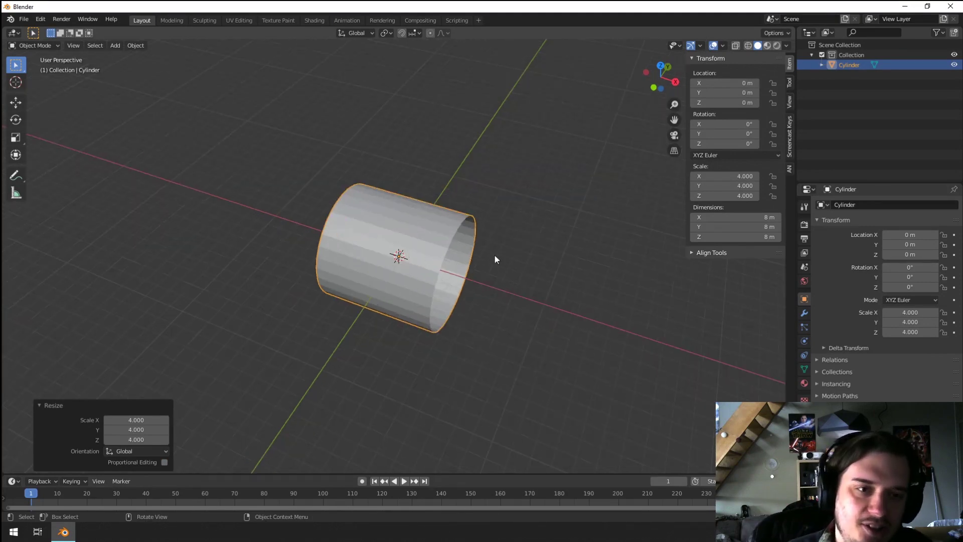
middle_click_drag(494, 321, 522, 310)
Stretch the tube 100 times along X into an 800 m tunnel.
key("s")
key("x")
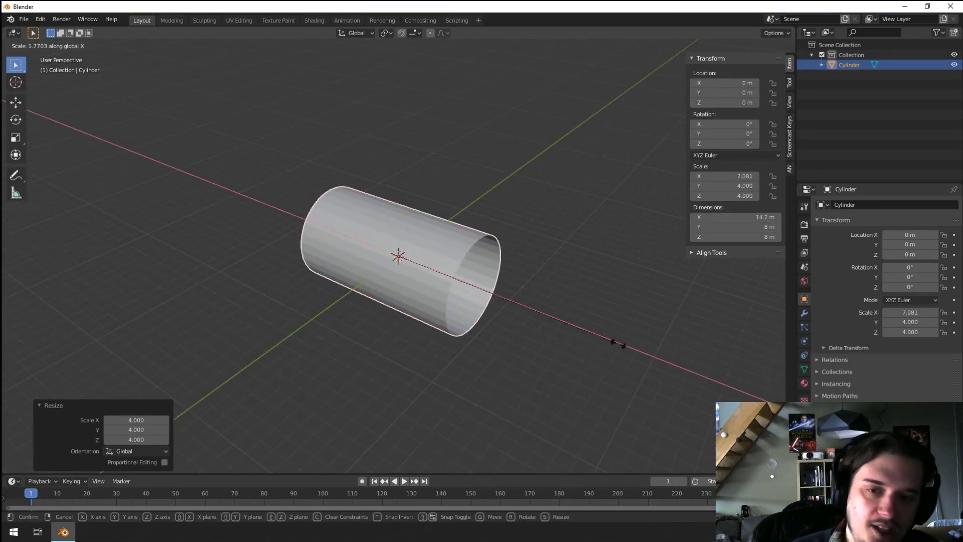
type("100")
key("Return")
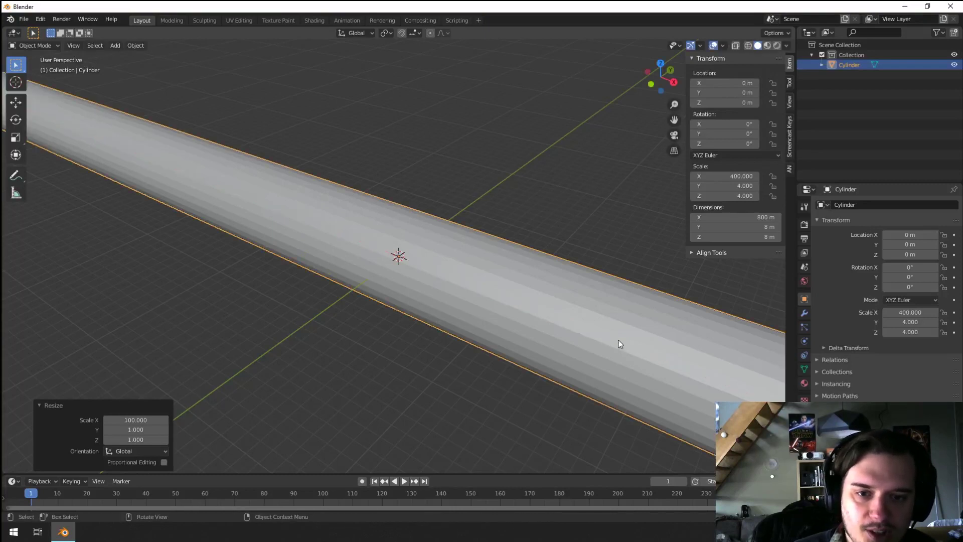
scroll(521, 284, "down", 8)
key("s")
key("x")
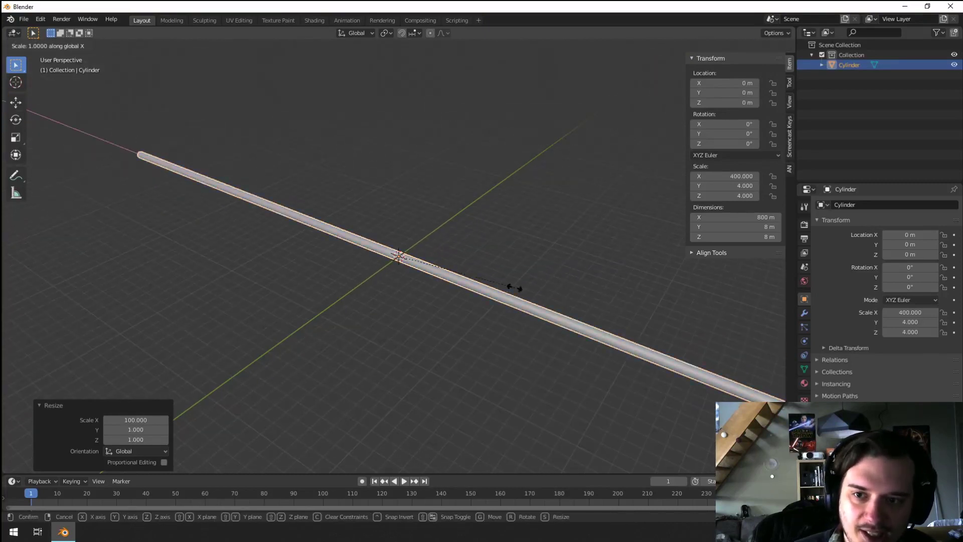
key("Escape")
middle_click_drag(514, 288, 402, 308)
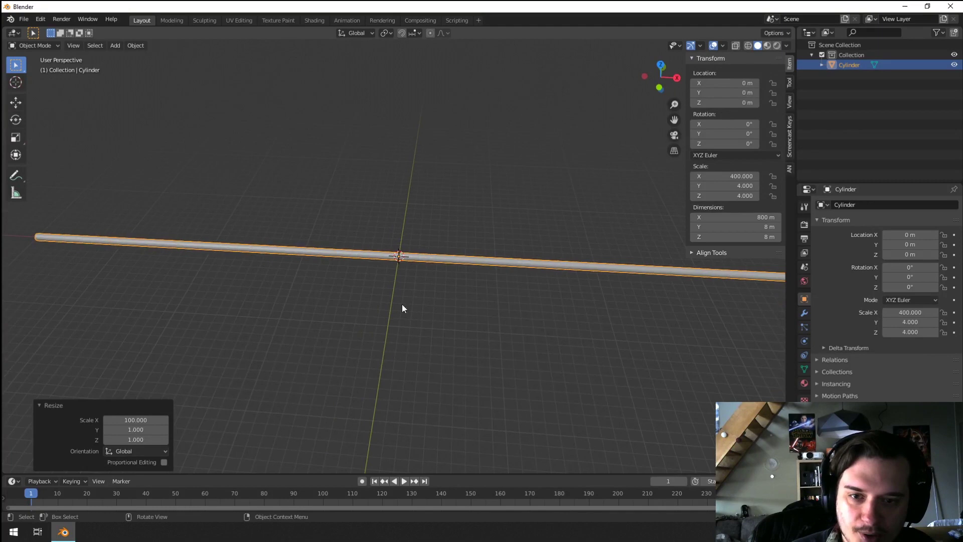
middle_click_drag(616, 279, 394, 308)
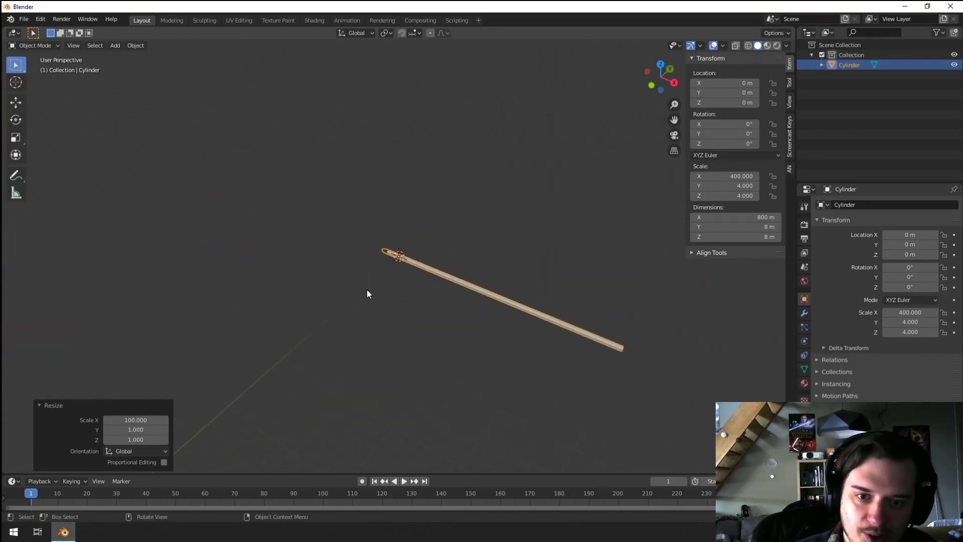
Set the viewport Clip End to 10000 m so the whole tube stays visible.
right_click(399, 263)
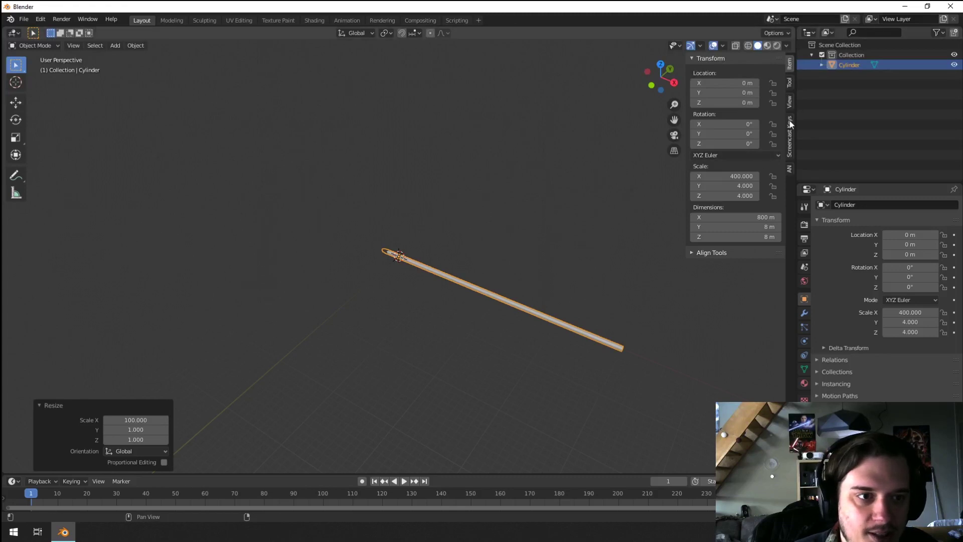
left_click(789, 136)
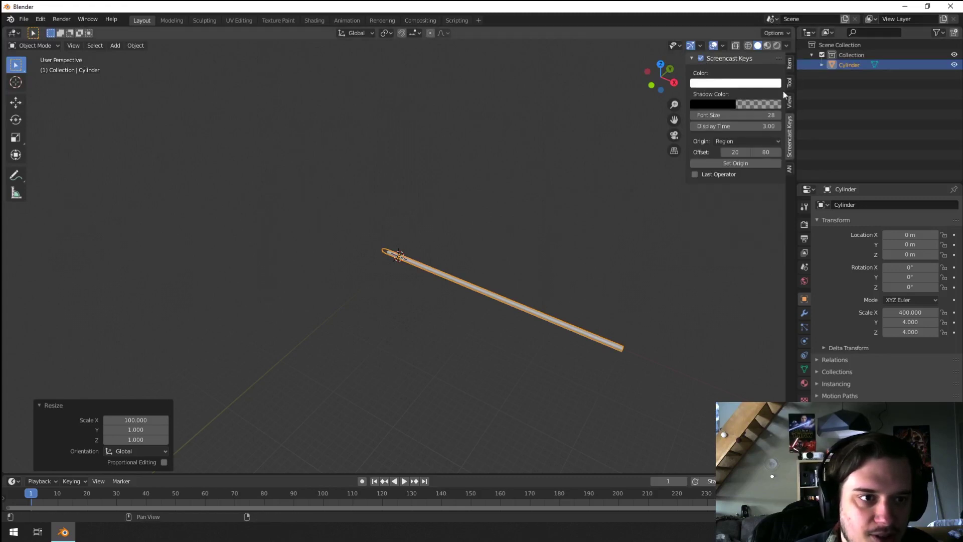
left_click(790, 105)
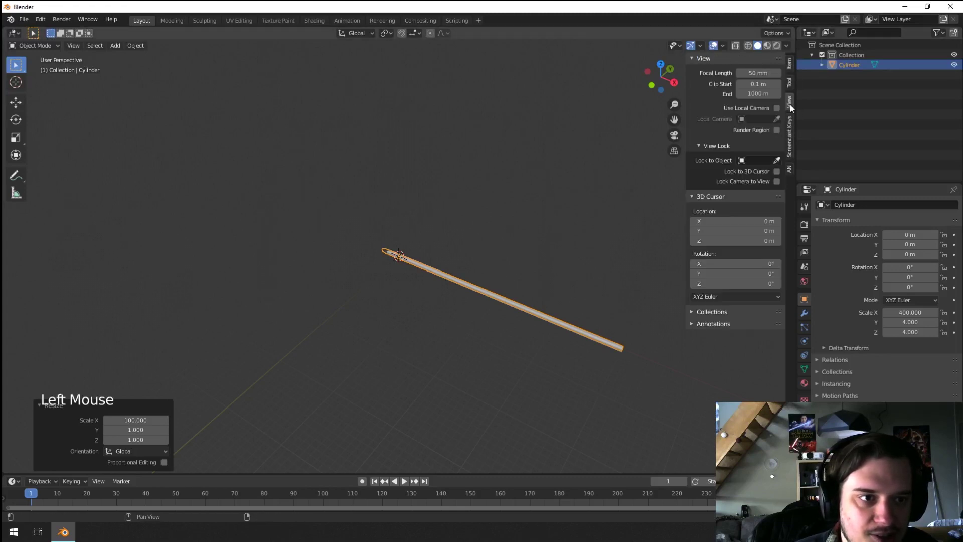
left_click(747, 94)
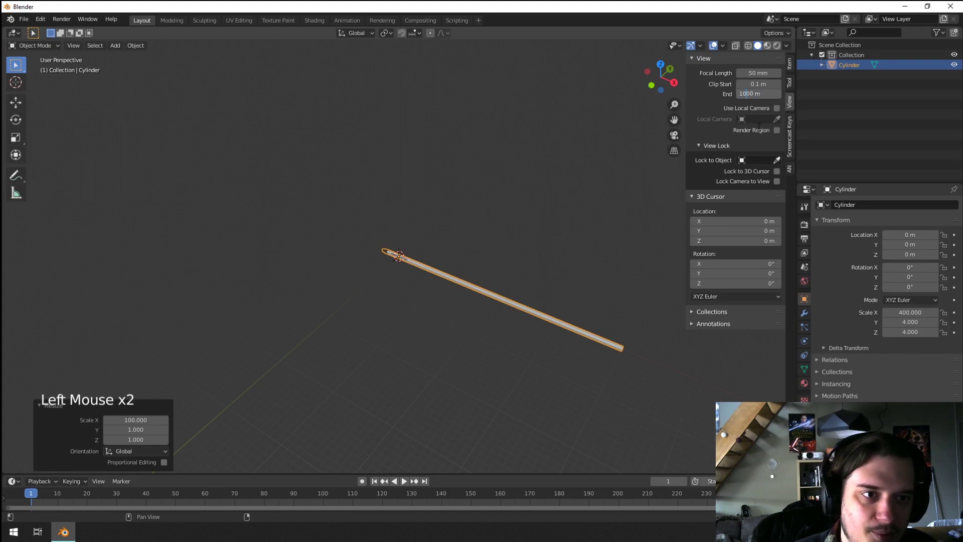
key("Return")
middle_click_drag(344, 209, 418, 259)
Apply Shade Smooth to the tube.
scroll(368, 287, "down", 4)
scroll(367, 287, "down", 3)
scroll(402, 228, "up", 12)
scroll(352, 290, "up", 4)
right_click(323, 243)
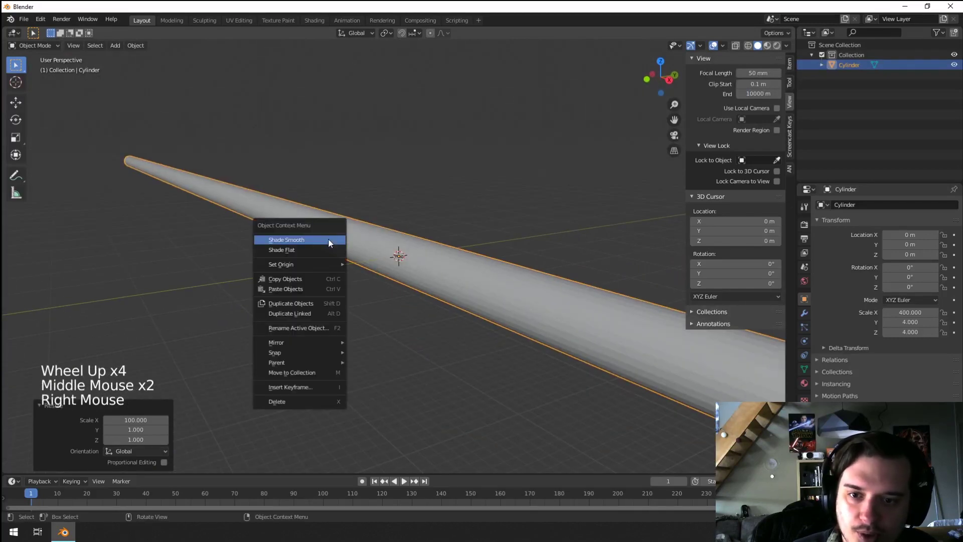
left_click(304, 240)
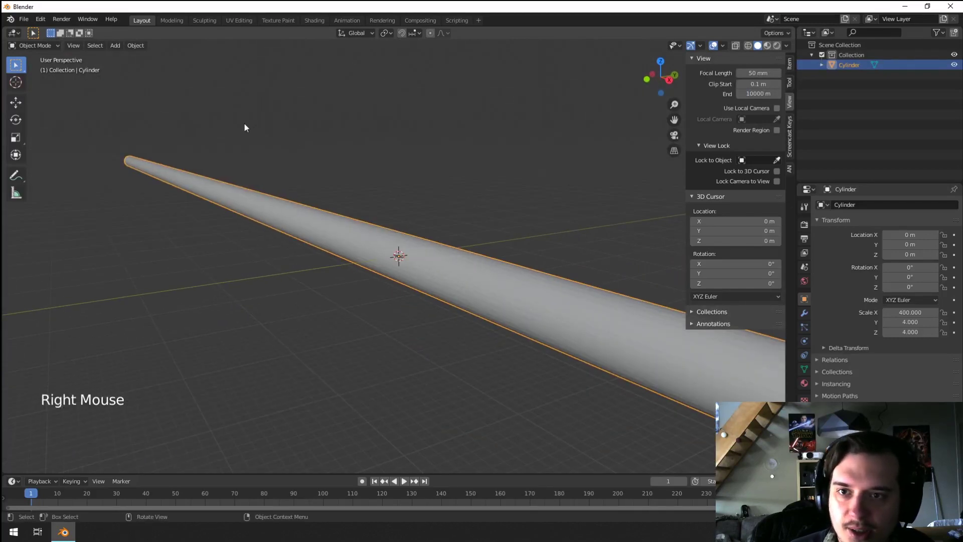
Switch to the Shading workspace and add a camera.
left_click(315, 21)
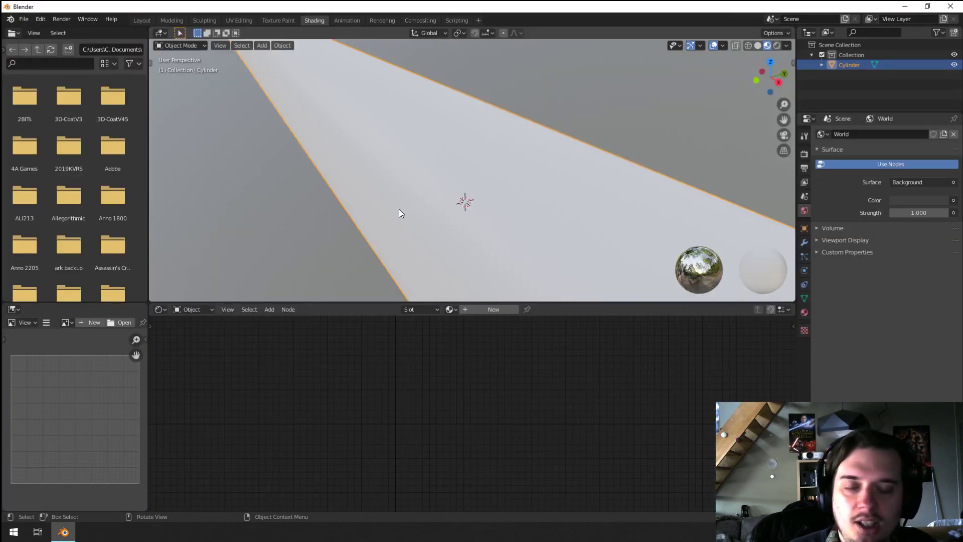
middle_click_drag(469, 229, 426, 204)
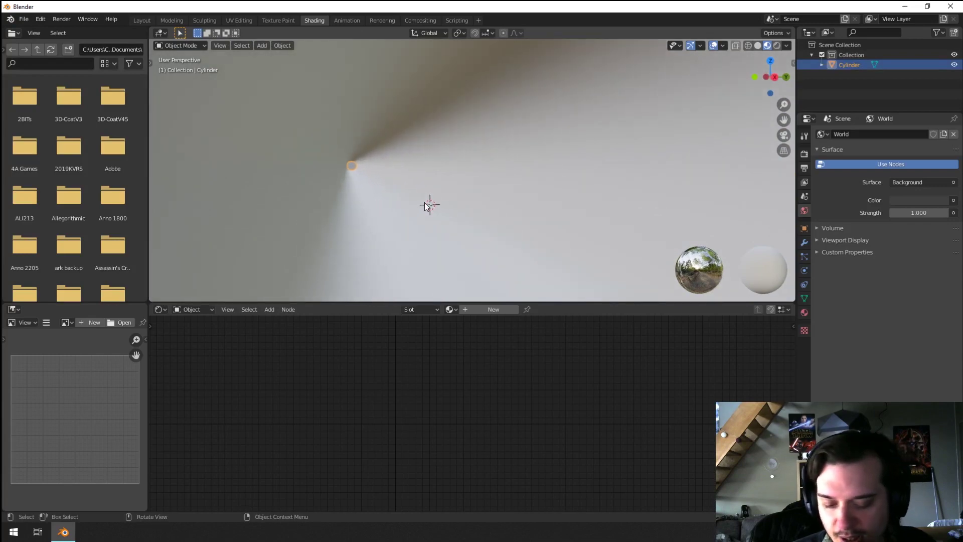
key("shift+a")
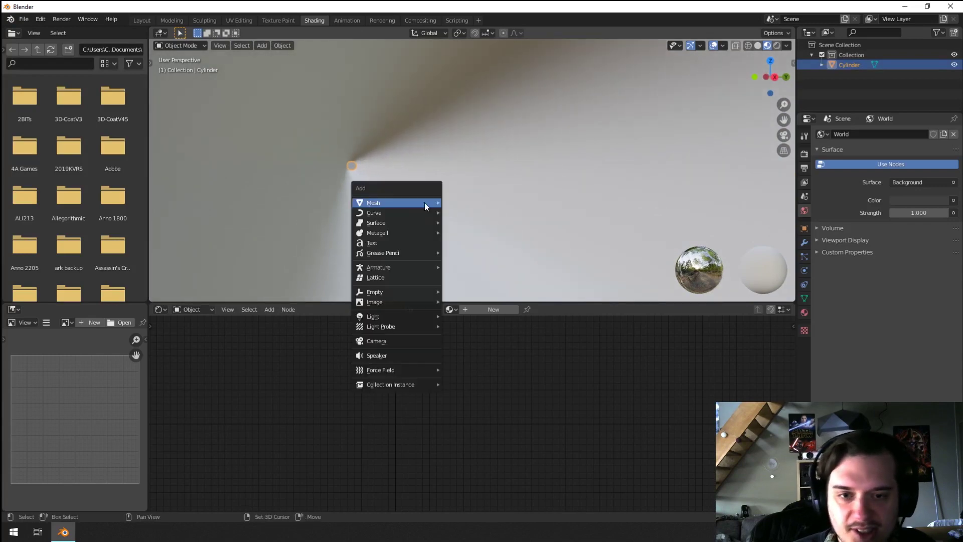
left_click(392, 342)
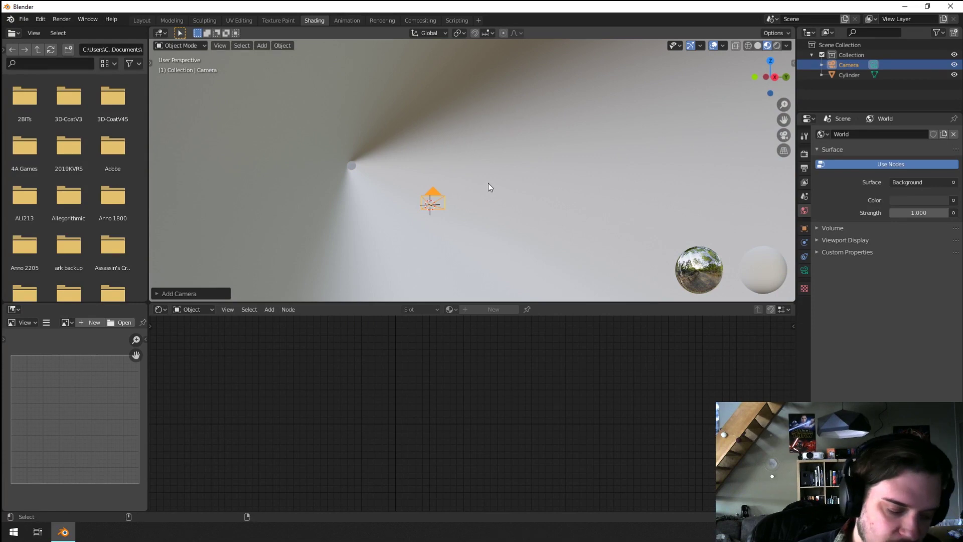
Move the camera inside the tunnel so its view looks along the tube.
key("KP_0")
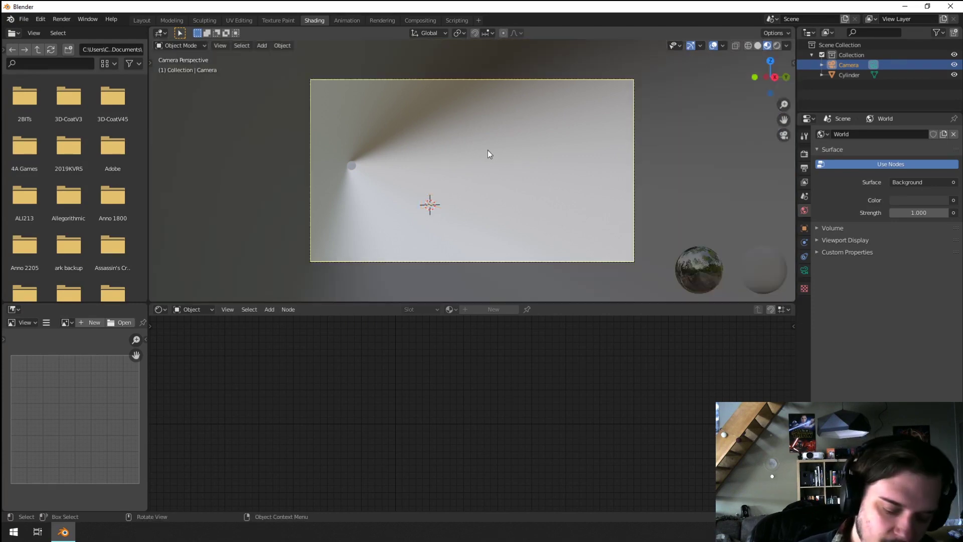
key("g")
left_click(458, 157)
scroll(493, 172, "up", 2)
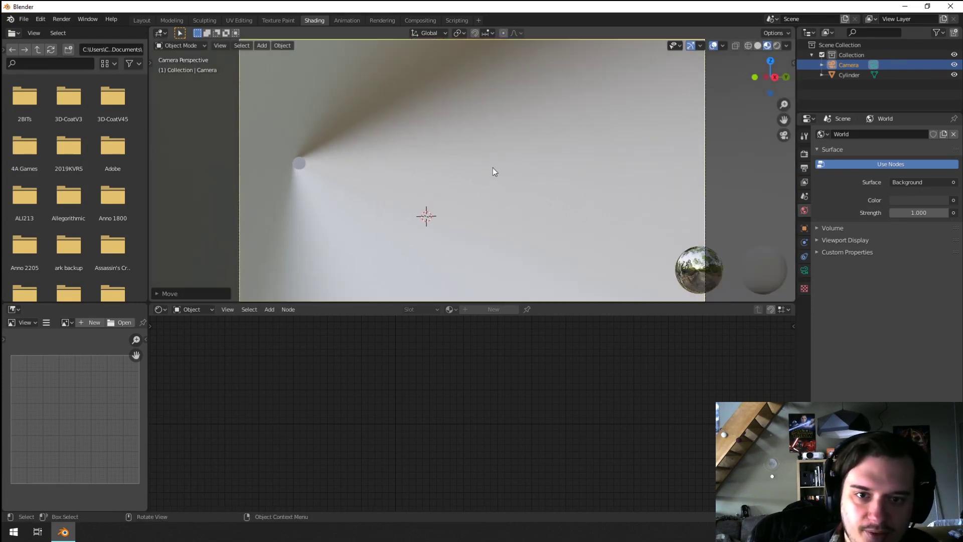
middle_click_drag(468, 182, 468, 188)
key("KP_0")
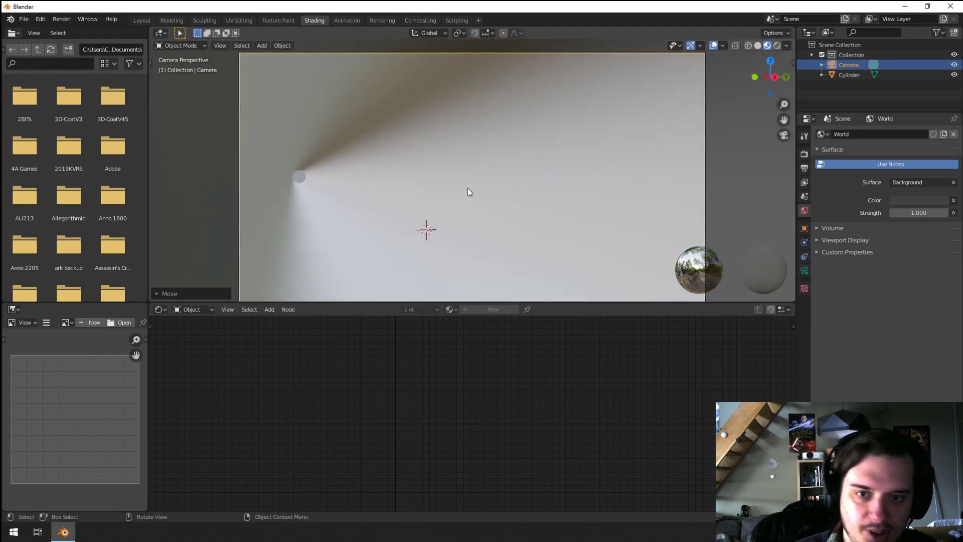
scroll(401, 198, "down", 2)
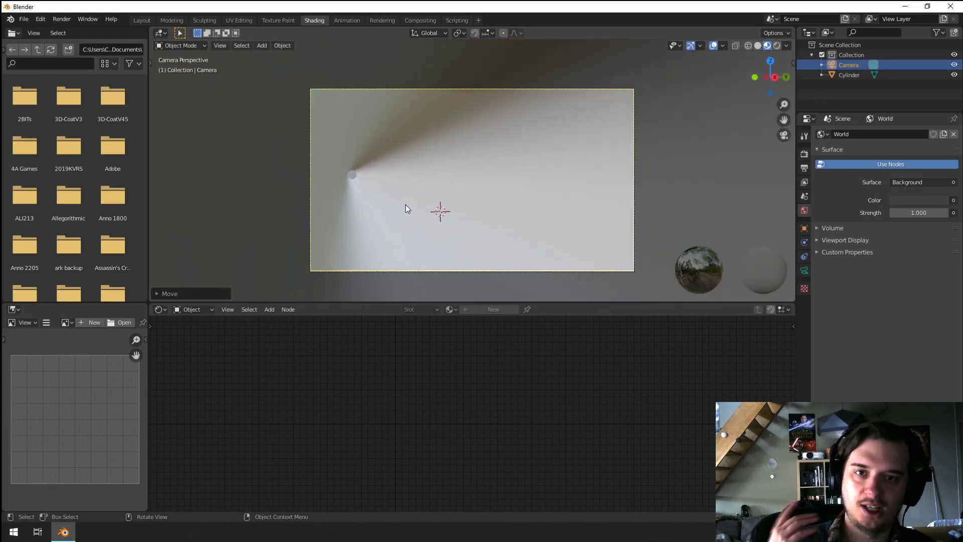
Use Rendered shading and darken the World background colour to about 0.113.
left_click(777, 45)
left_click(804, 154)
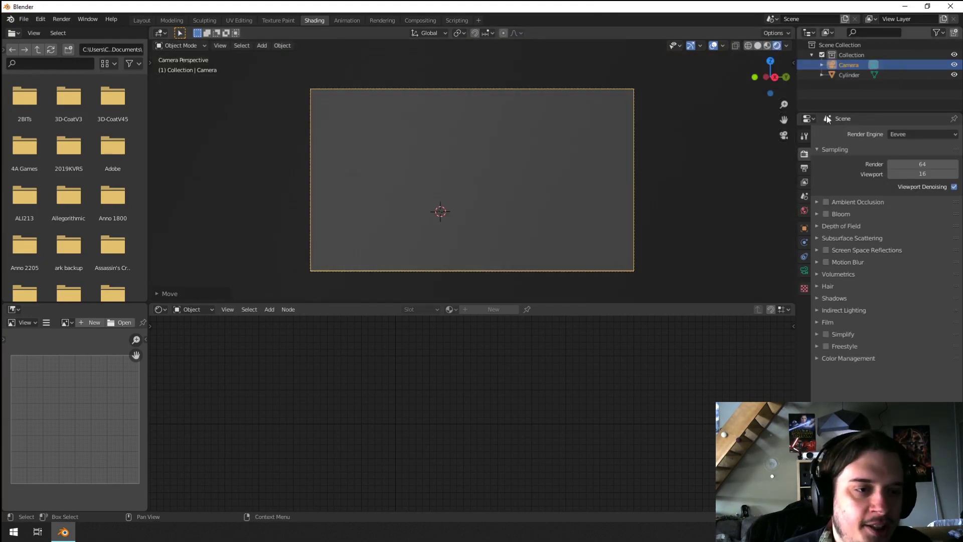
left_click(804, 210)
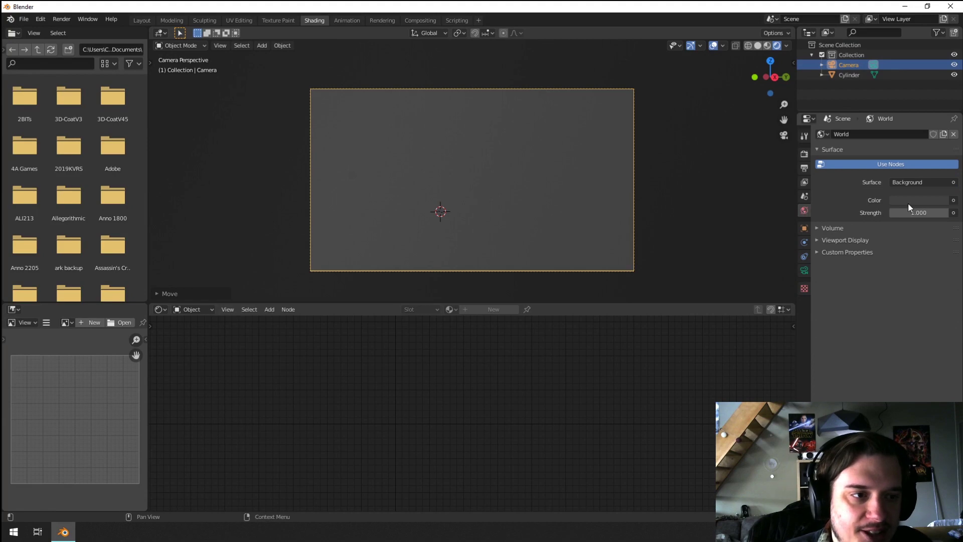
left_click(917, 200)
left_click_drag(941, 117, 940, 122)
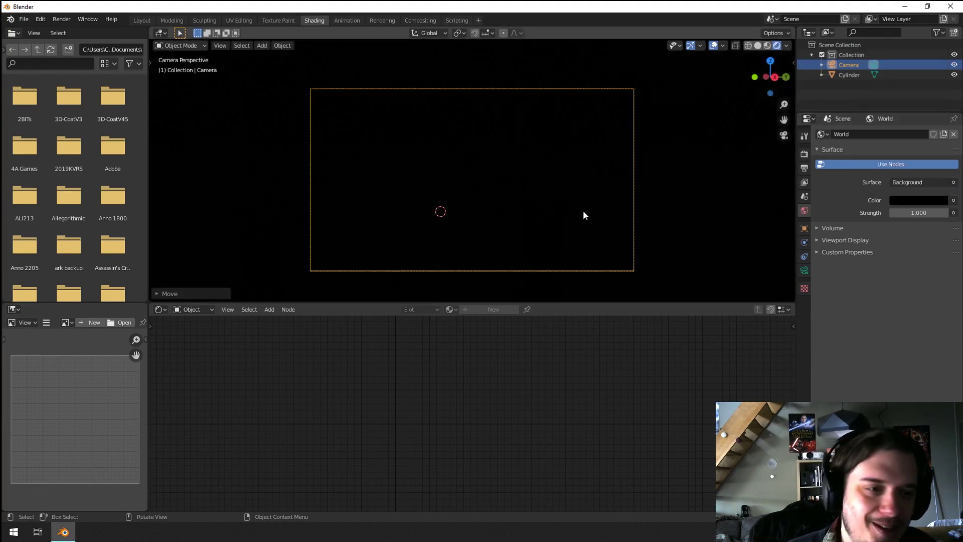
left_click(844, 74)
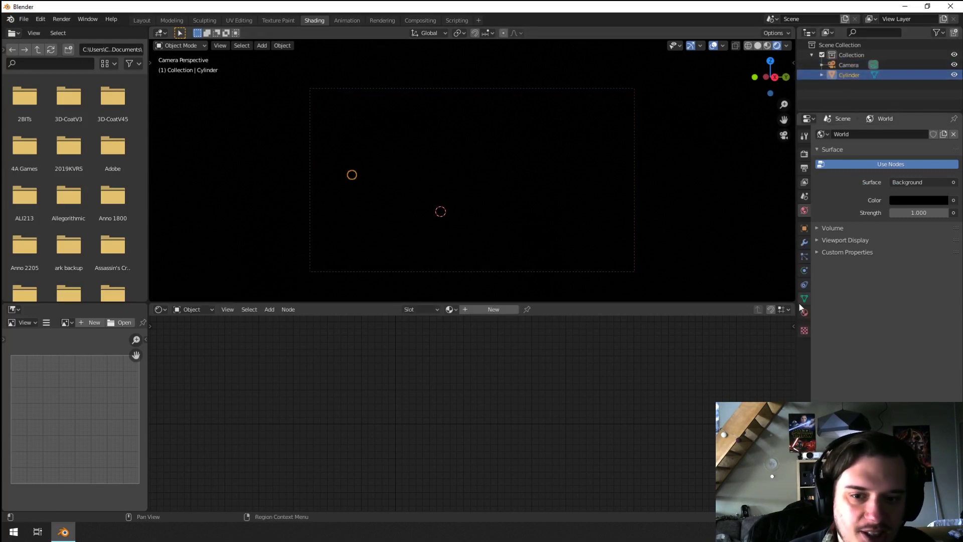
Give the cylinder a new material with Principled BSDF replaced by an Emission shader.
left_click(491, 309)
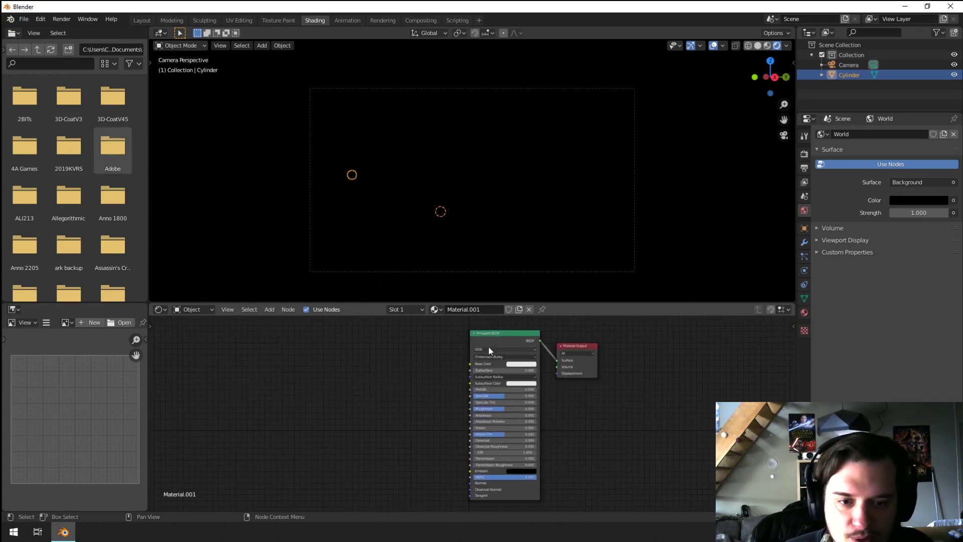
left_click(500, 341)
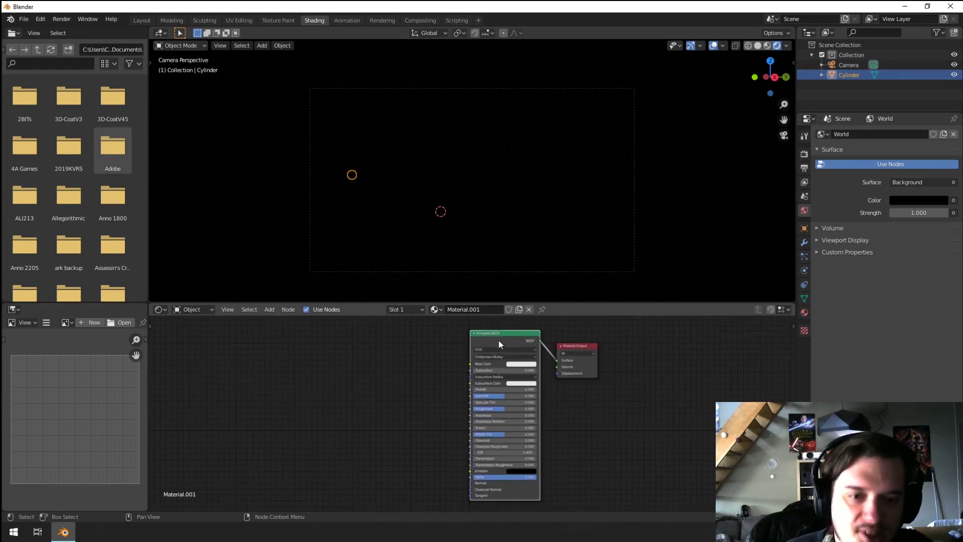
key("x")
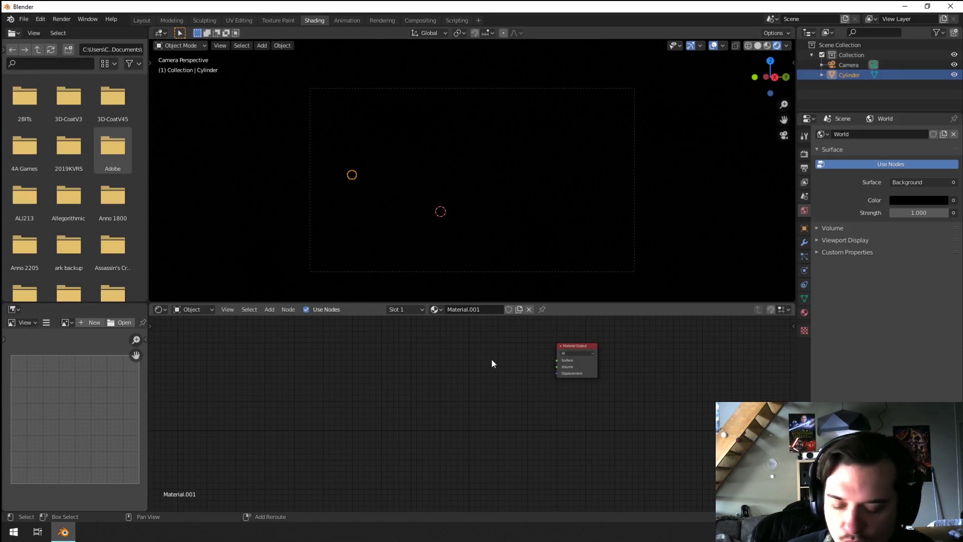
key("shift+a")
mouse_move(491, 359)
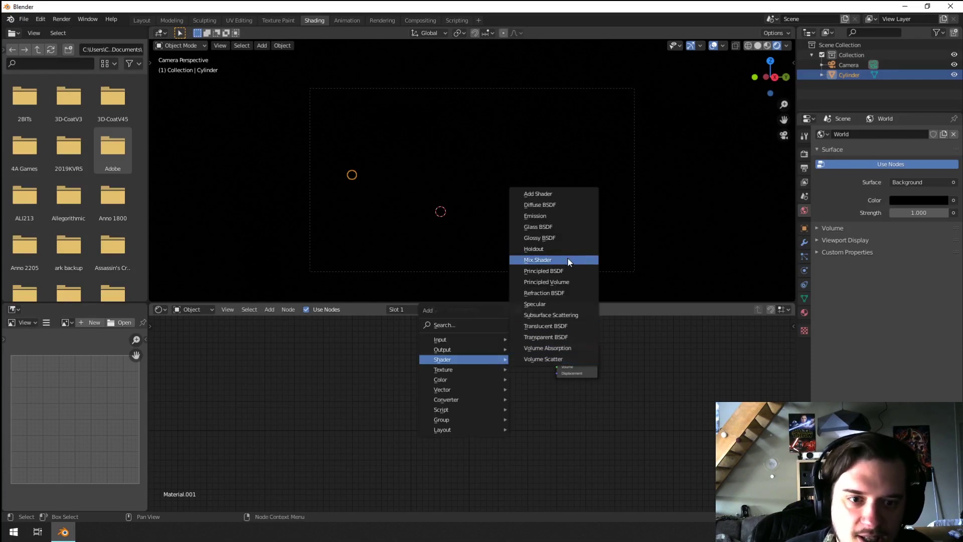
left_click(557, 216)
left_click(492, 345)
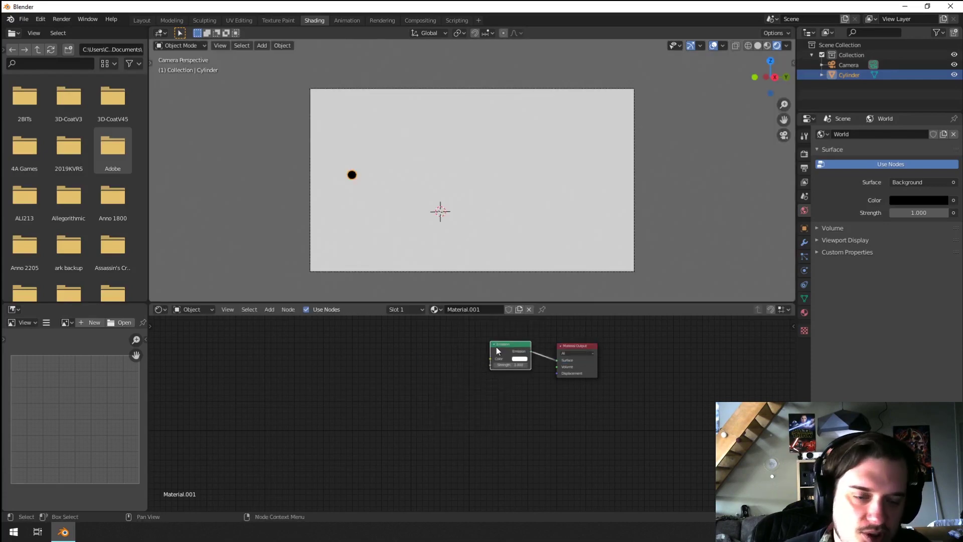
middle_click_drag(412, 431, 541, 410)
Add a Noise Texture and link its Fac to the Emission colour.
key("shift+a")
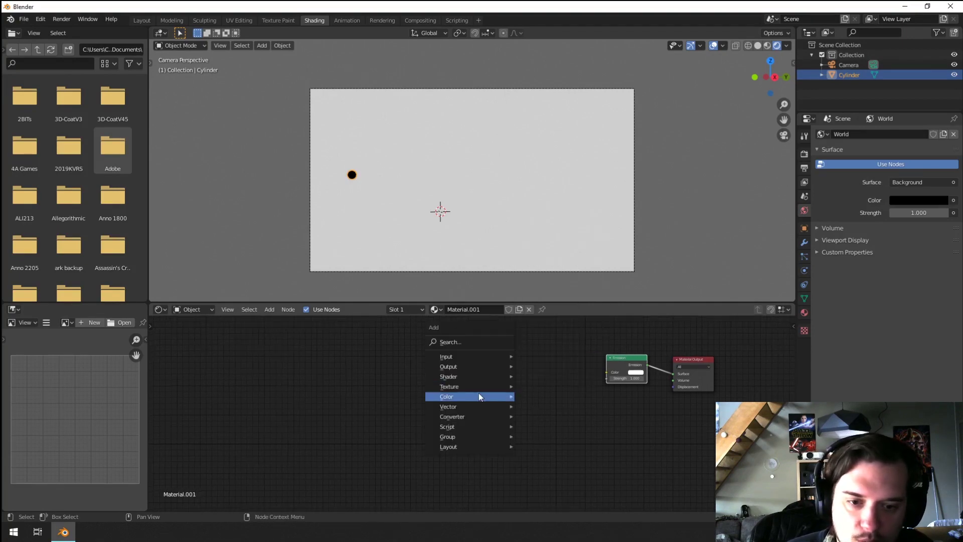
mouse_move(478, 385)
left_click(559, 332)
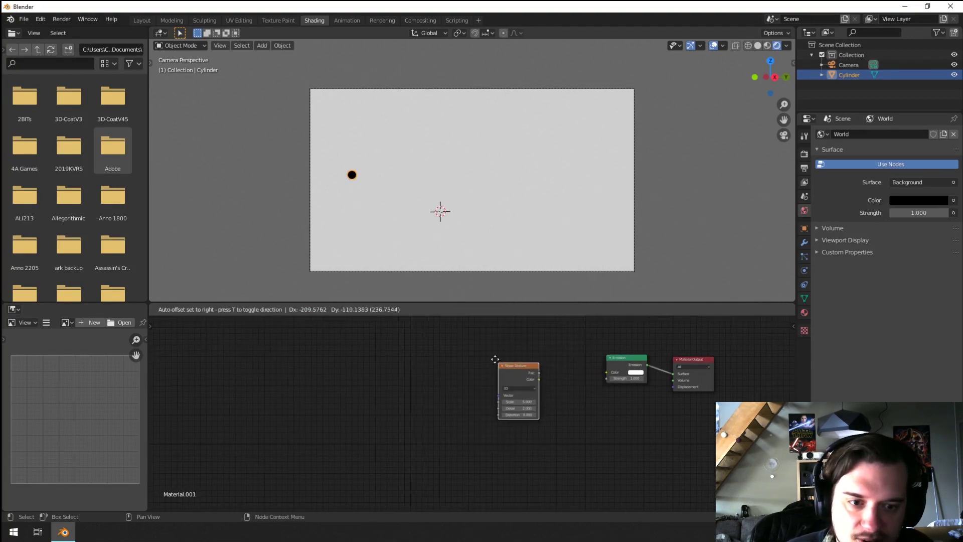
left_click_drag(521, 353, 609, 372)
middle_click_drag(544, 410, 527, 412)
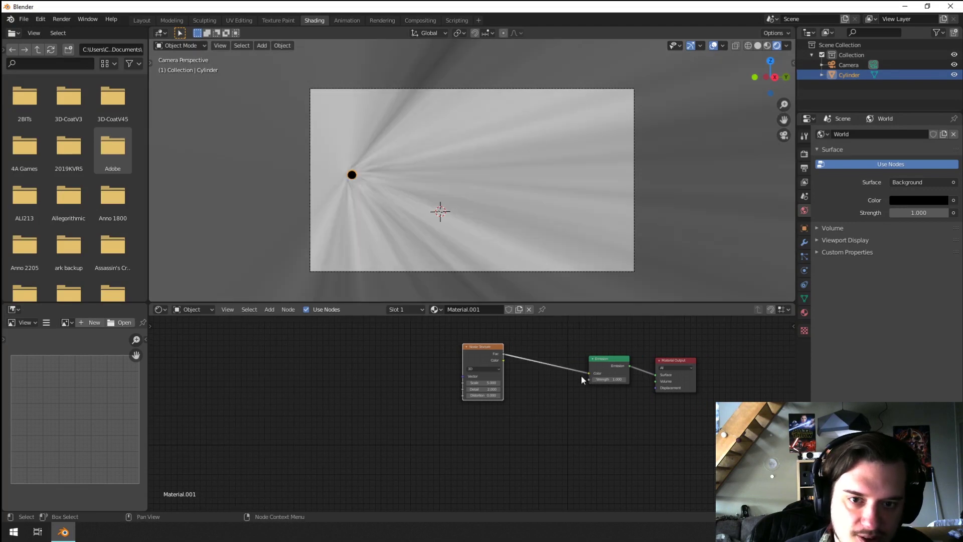
left_click_drag(485, 369, 414, 370)
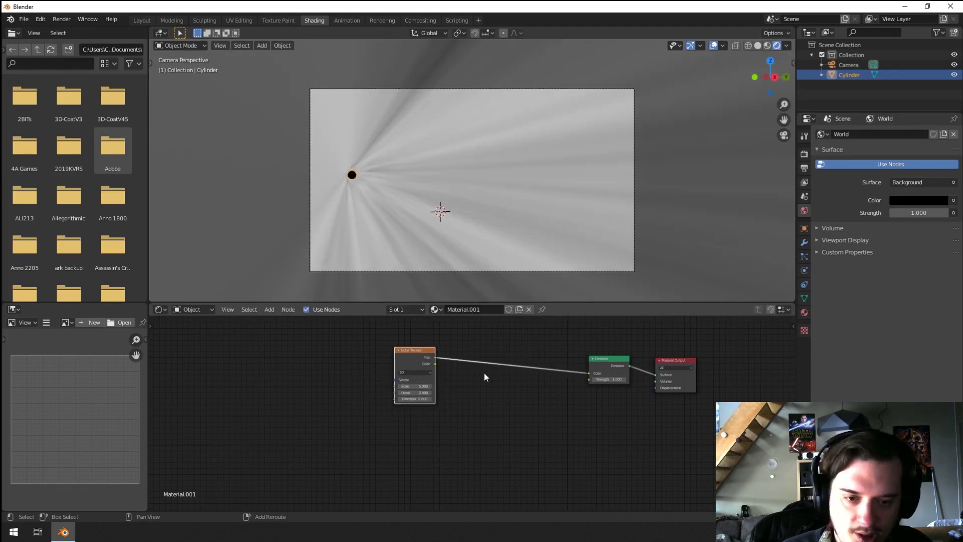
Insert a ColorRamp on the noise link with stops at 0.359 and 0.795.
key("shift+a")
mouse_move(484, 372)
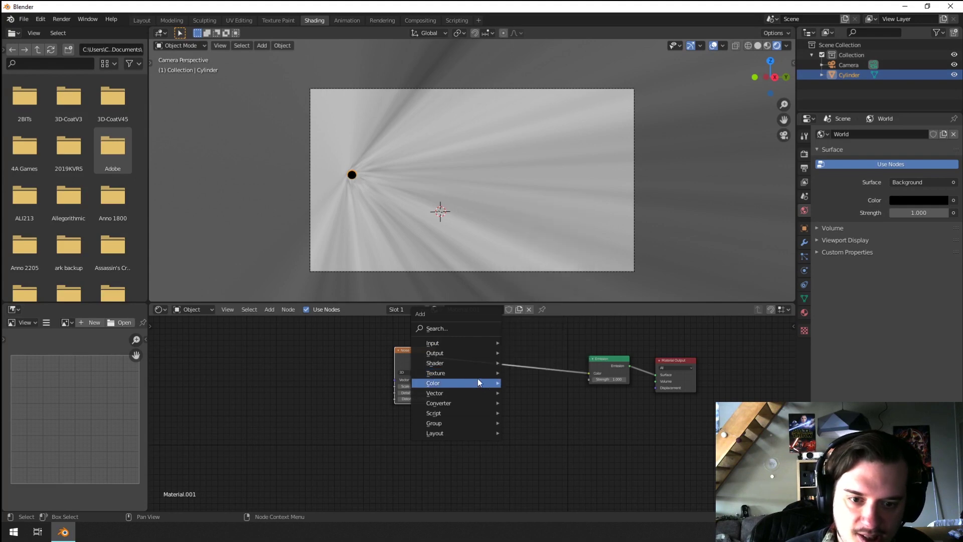
mouse_move(466, 396)
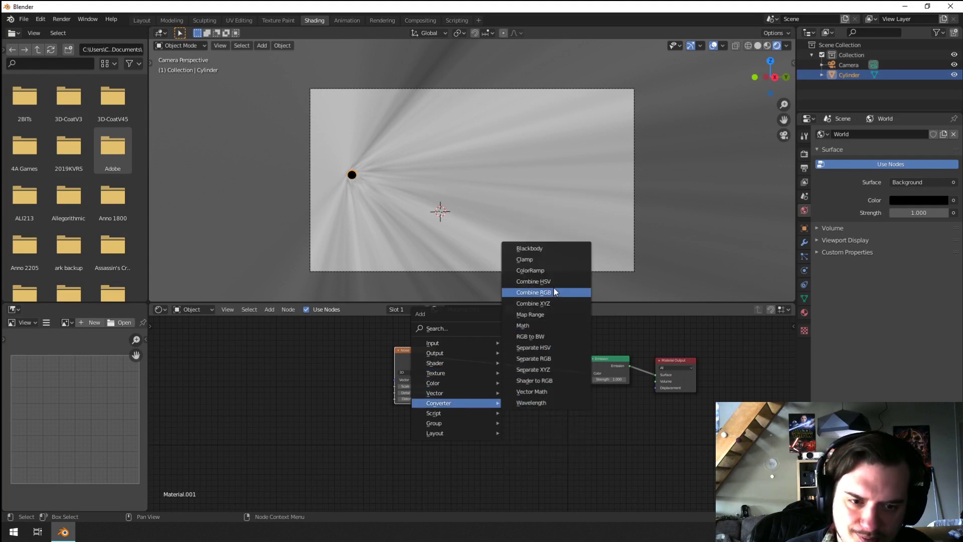
left_click(553, 271)
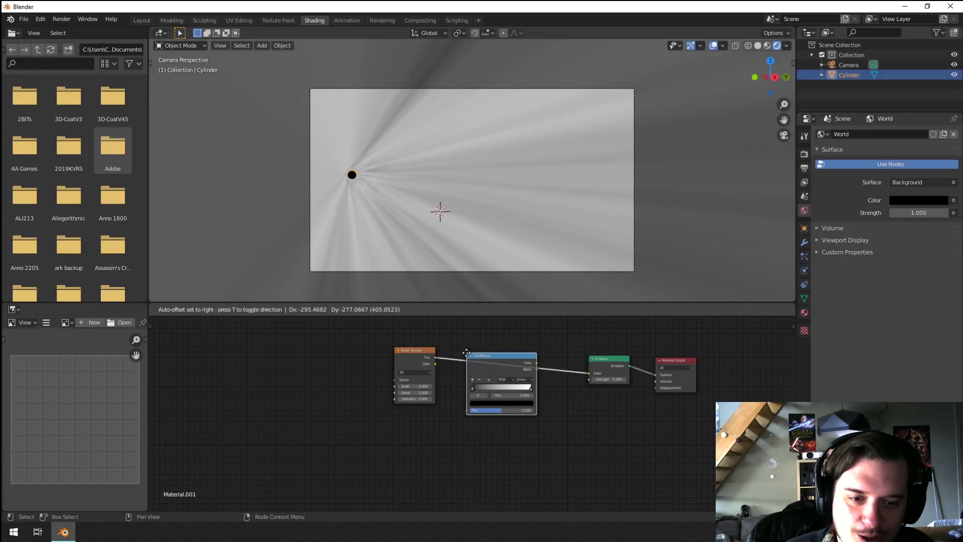
left_click(532, 371)
scroll(555, 458, "up", 4)
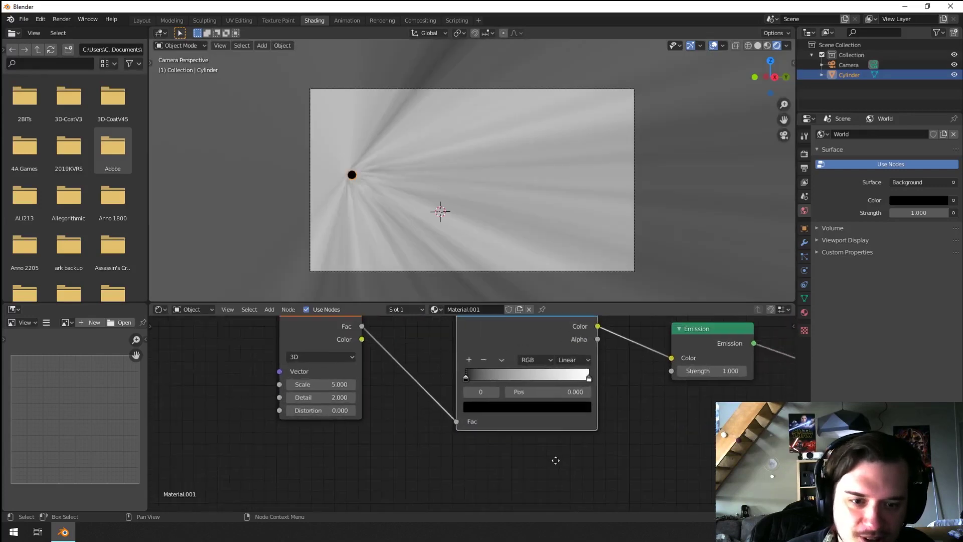
left_click_drag(458, 401, 505, 409)
left_click_drag(577, 404, 600, 403)
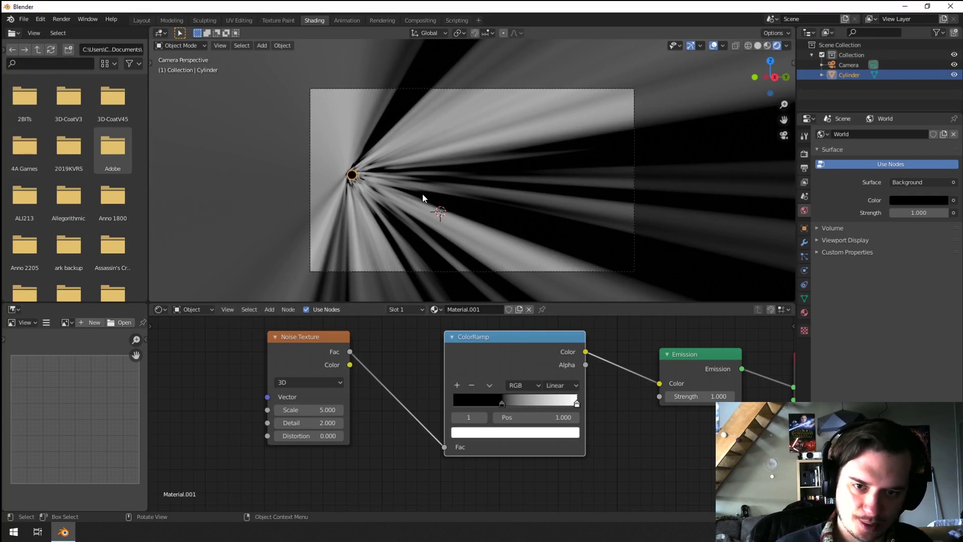
Set the Noise Texture Scale to 3.4 and Detail to 2.2.
scroll(471, 361, "down", 1)
middle_click_drag(354, 364, 420, 383)
scroll(451, 389, "up", 1)
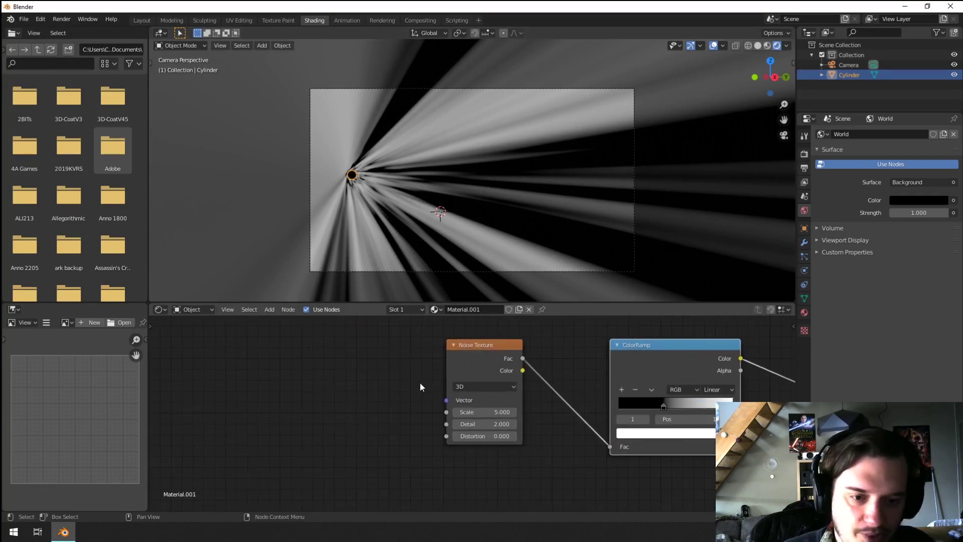
left_click_drag(480, 407, 455, 407)
middle_click_drag(467, 381, 468, 377)
mouse_move(484, 419)
left_mouse_down()
mouse_move(504, 420)
mouse_move(484, 419)
left_mouse_up()
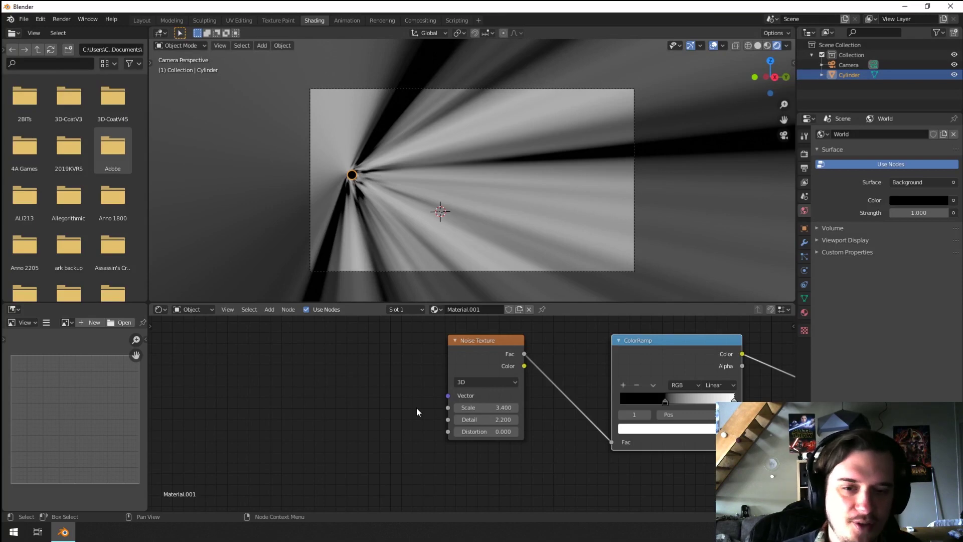
middle_click_drag(400, 451, 482, 454)
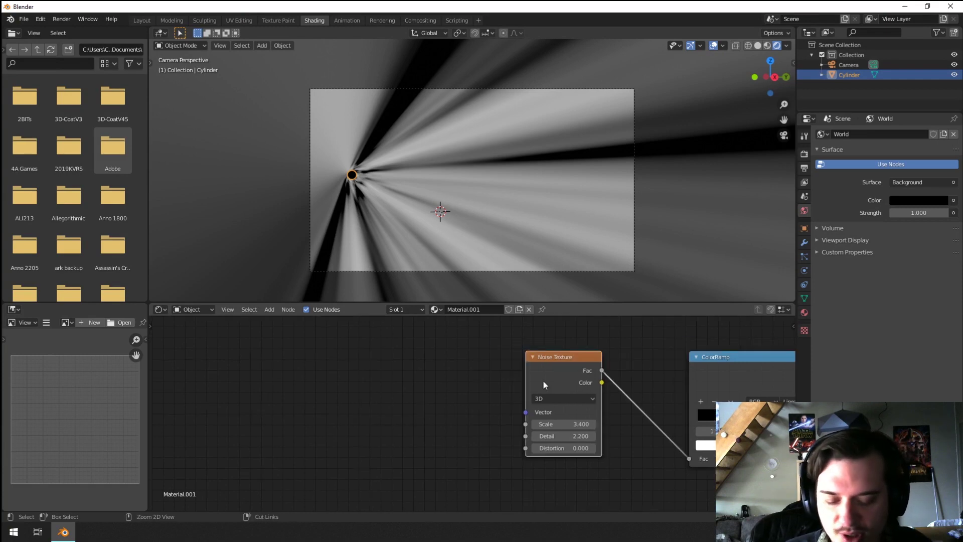
Add Texture Coordinate and Mapping nodes to the Noise Texture with Ctrl+T.
key("ctrl+t")
scroll(328, 432, "down", 2)
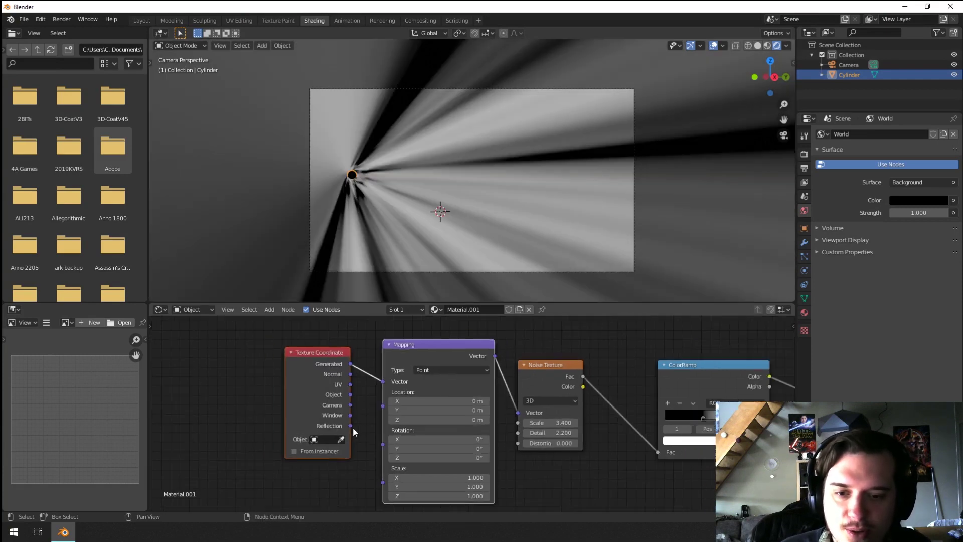
middle_click_drag(431, 434, 564, 436)
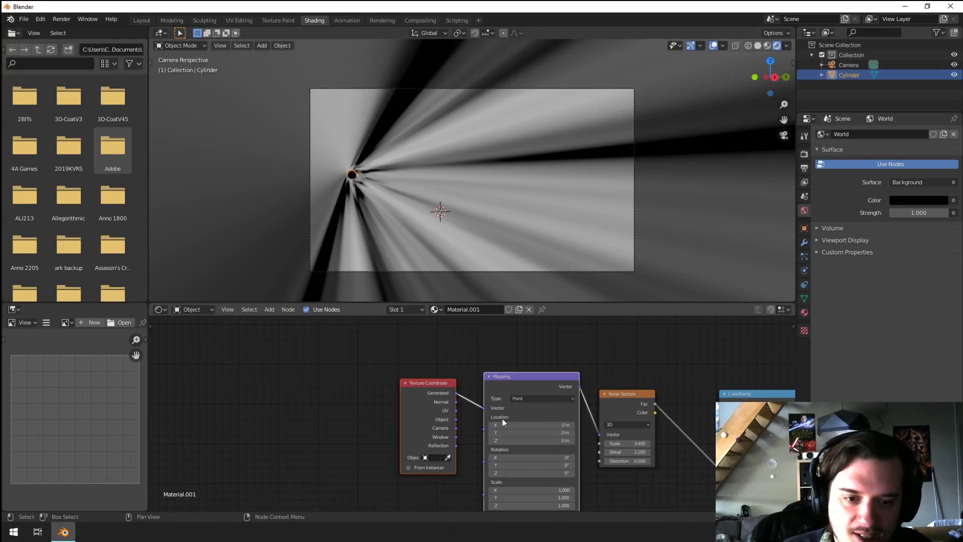
left_click(359, 462)
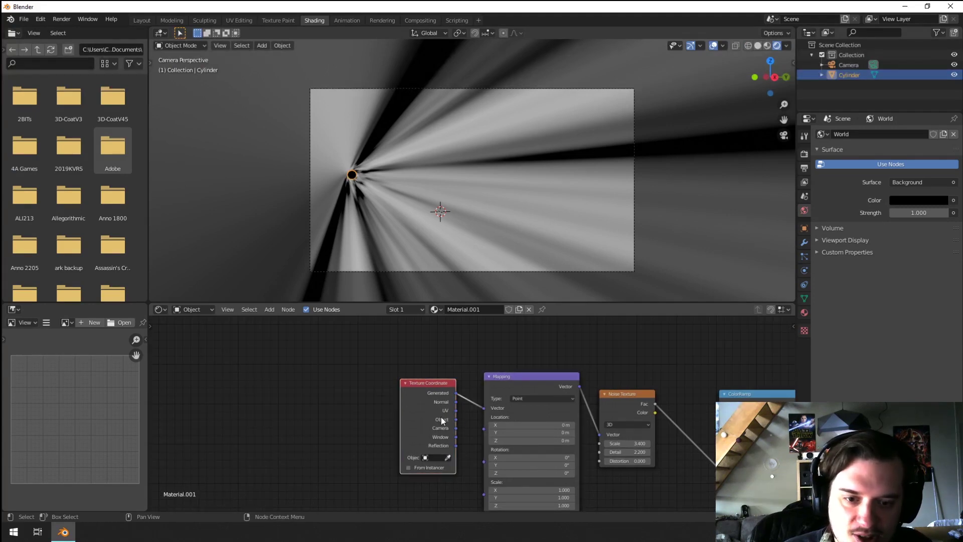
scroll(471, 417, "down", 1)
left_click_drag(448, 405, 363, 354)
scroll(446, 390, "up", 2)
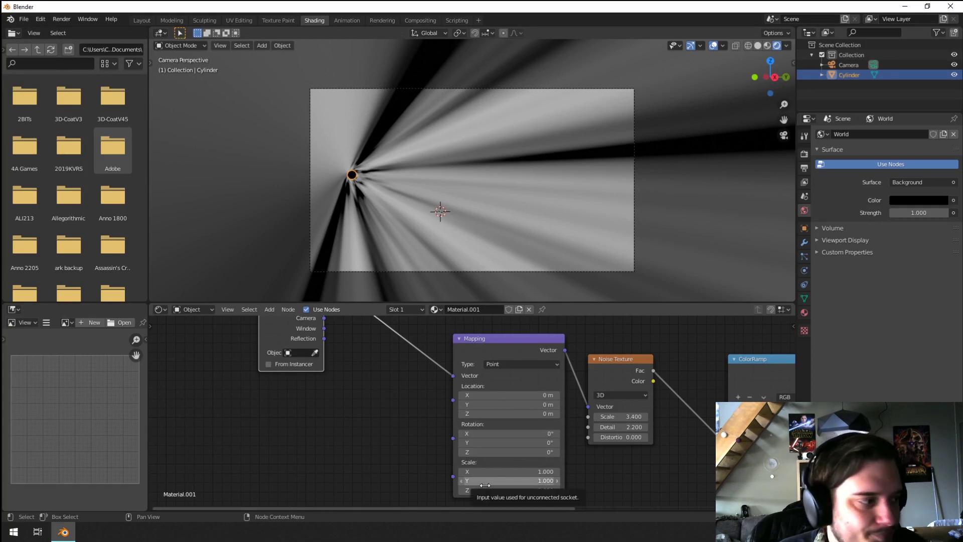
Set Mapping Scale X to 11.760 and noise Scale to 1.570.
middle_click_drag(485, 485, 514, 466)
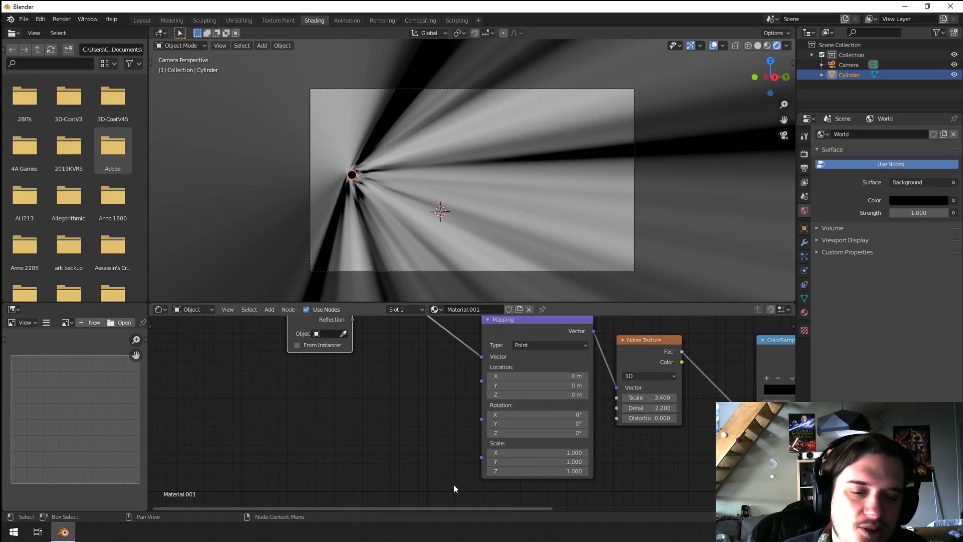
scroll(405, 474, "up", 2)
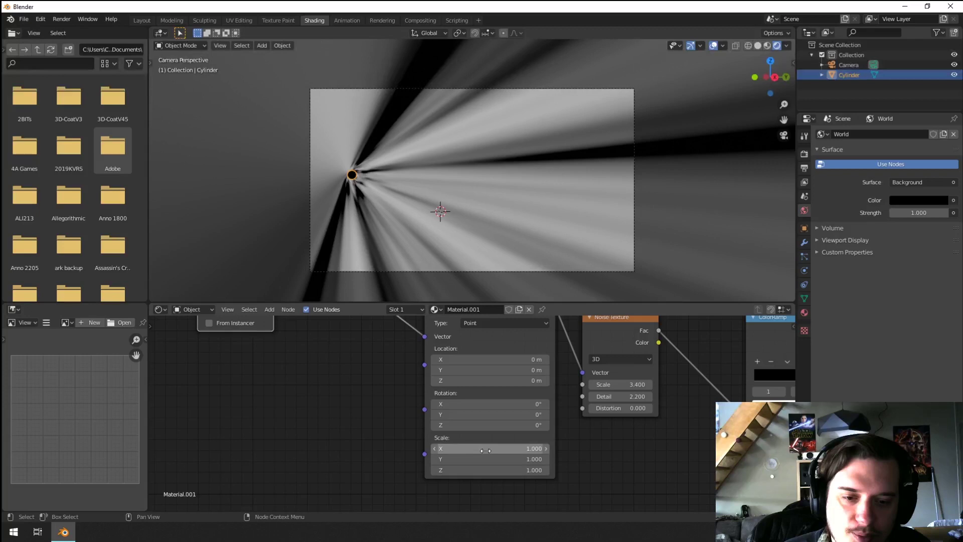
left_click_drag(484, 449, 631, 449)
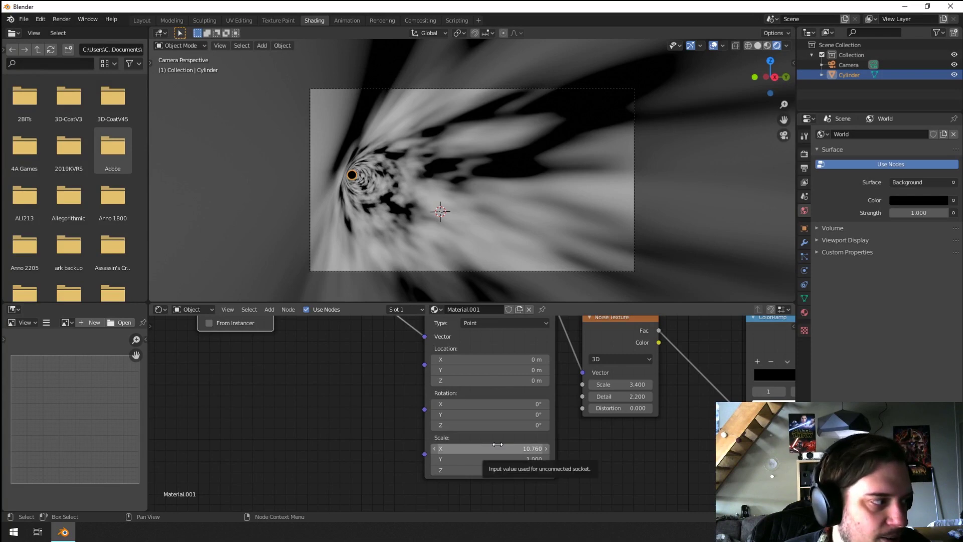
left_click_drag(498, 444, 440, 444)
mouse_move(622, 385)
left_mouse_down()
mouse_move(569, 385)
mouse_move(635, 385)
left_mouse_up()
left_click_drag(490, 448, 564, 448)
middle_click_drag(645, 407, 477, 417)
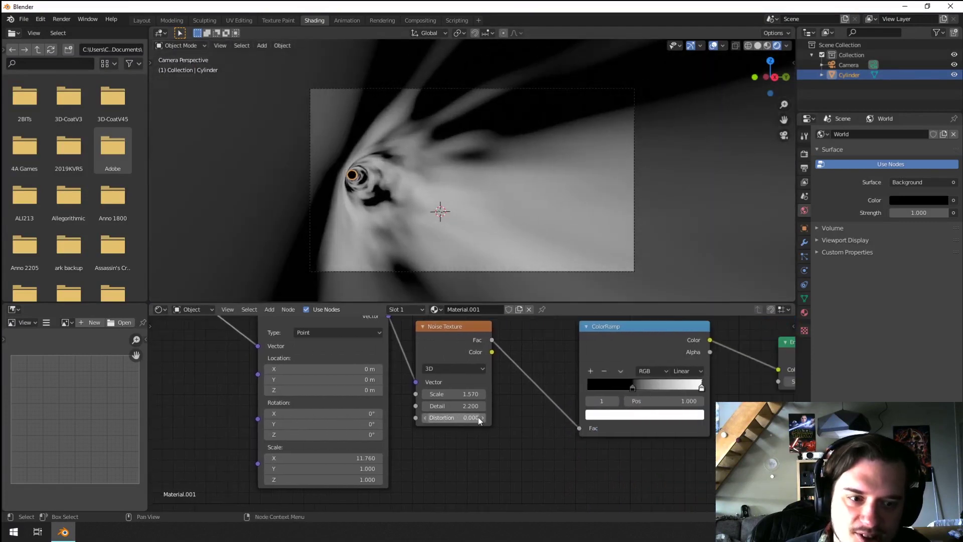
middle_click_drag(557, 430, 430, 435)
scroll(517, 405, "up", 2)
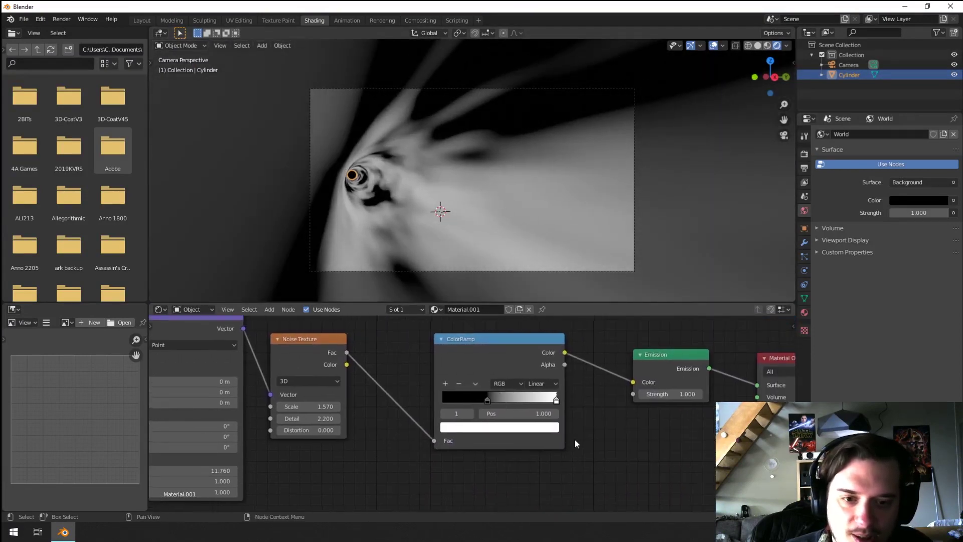
Add a saturated cyan-blue colour stop at position 0.695 in the middle of the ColorRamp.
middle_click_drag(618, 437, 593, 450)
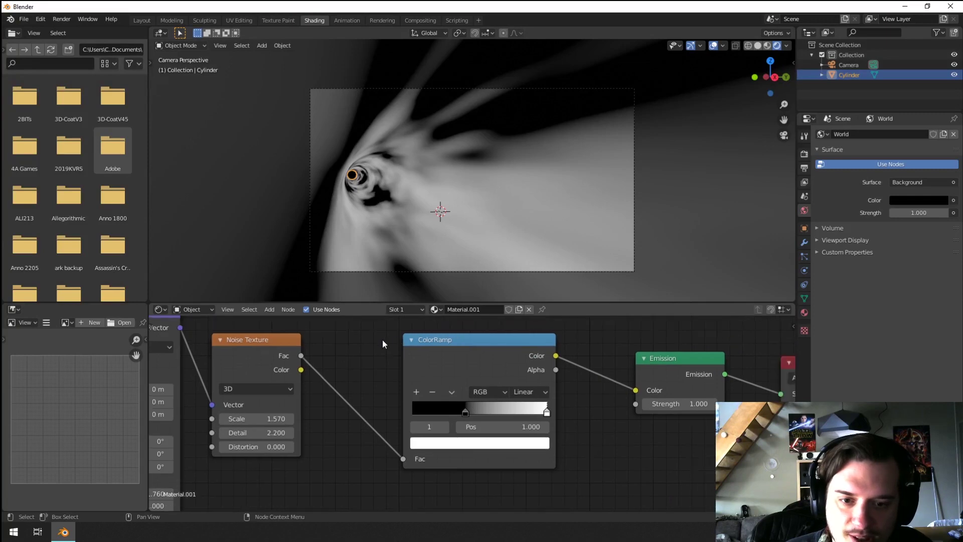
left_click(415, 392)
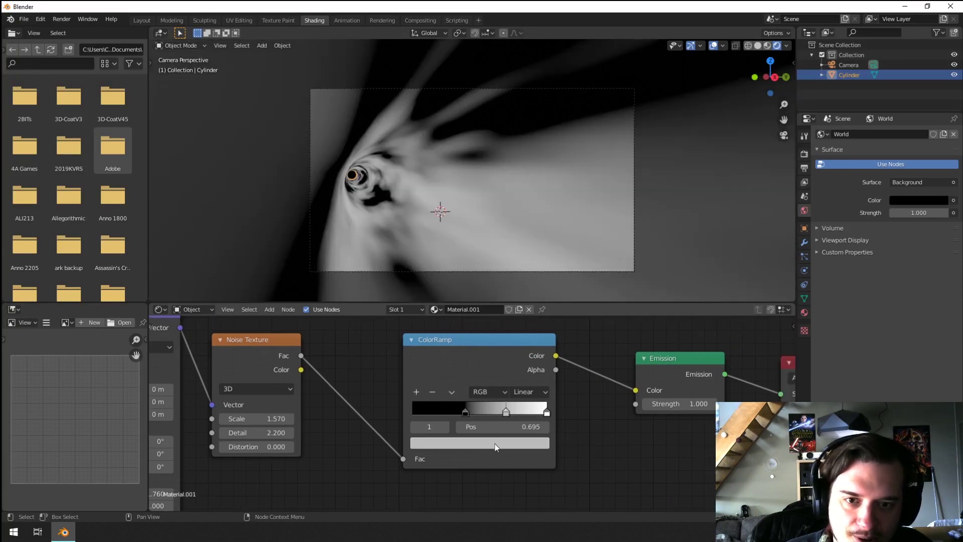
left_click(476, 444)
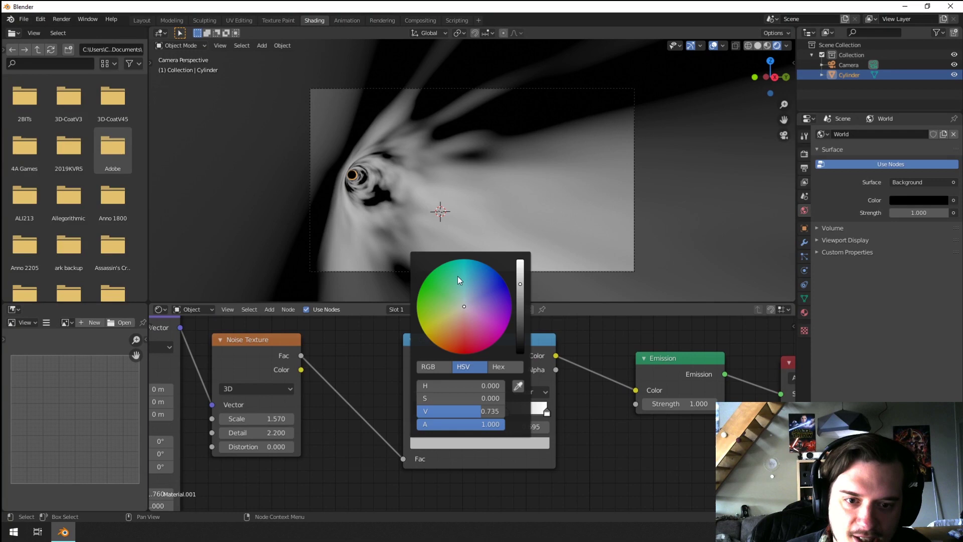
left_click_drag(462, 290, 476, 287)
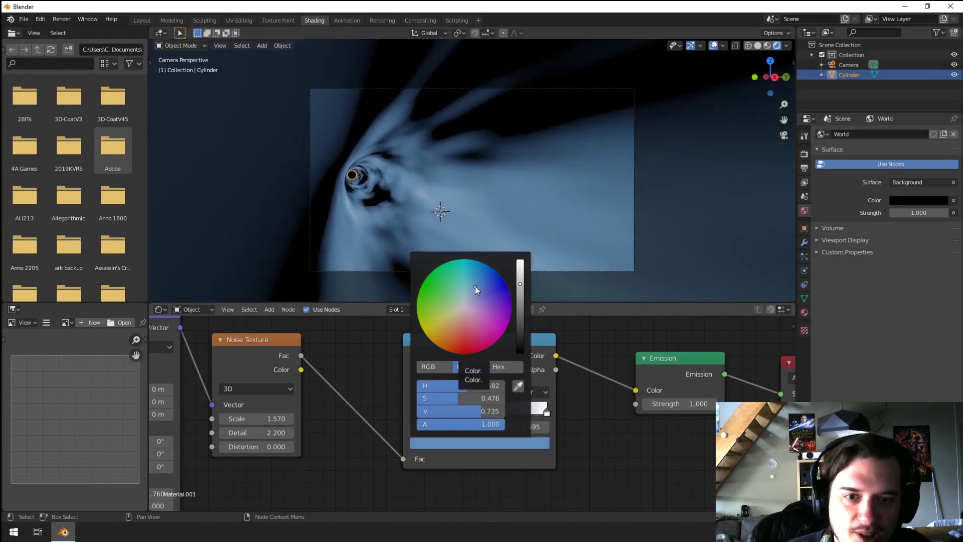
left_click_drag(473, 283, 476, 281)
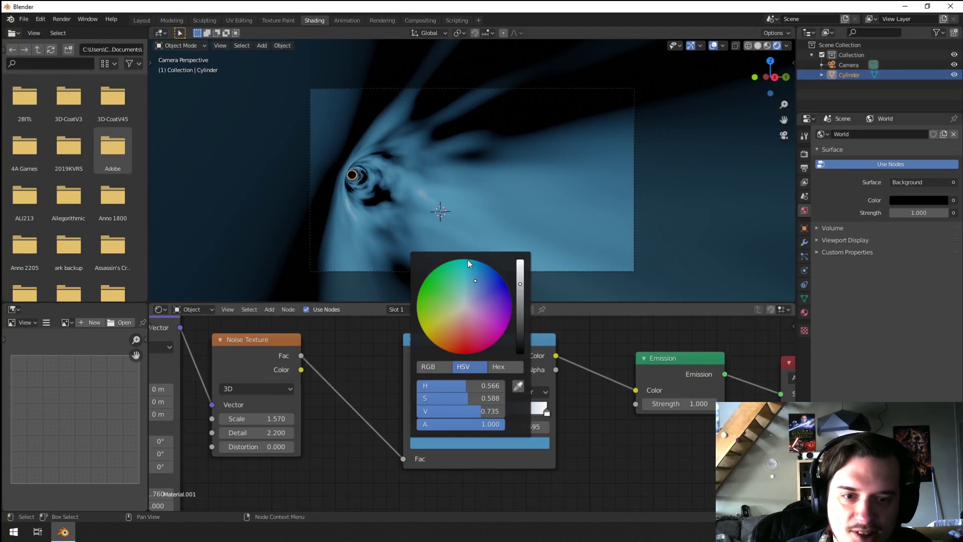
left_click(478, 275)
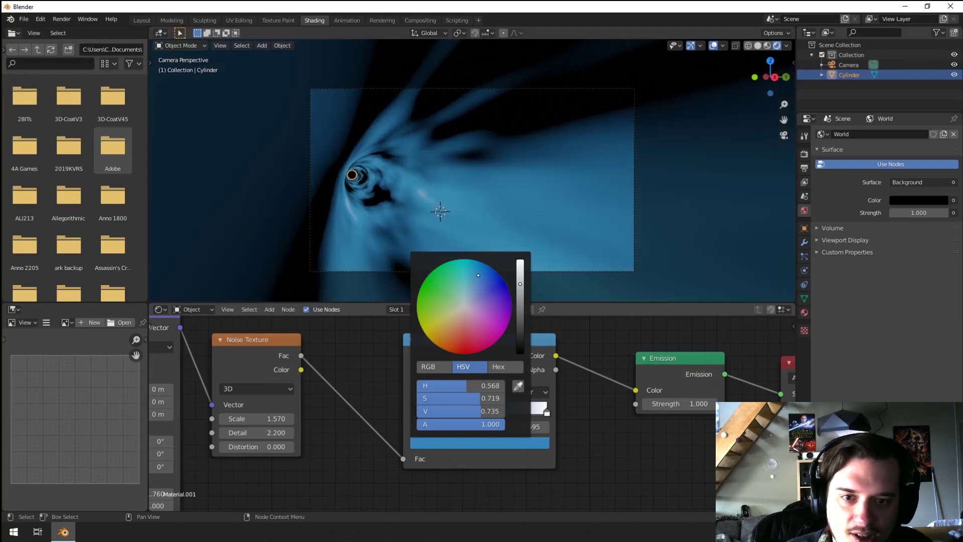
left_click_drag(478, 275, 479, 274)
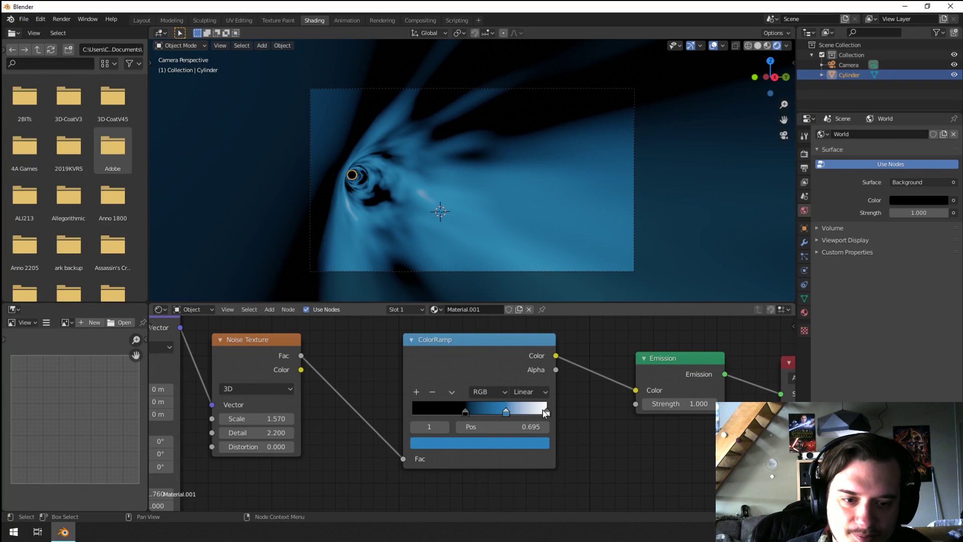
scroll(545, 411, "up", 4)
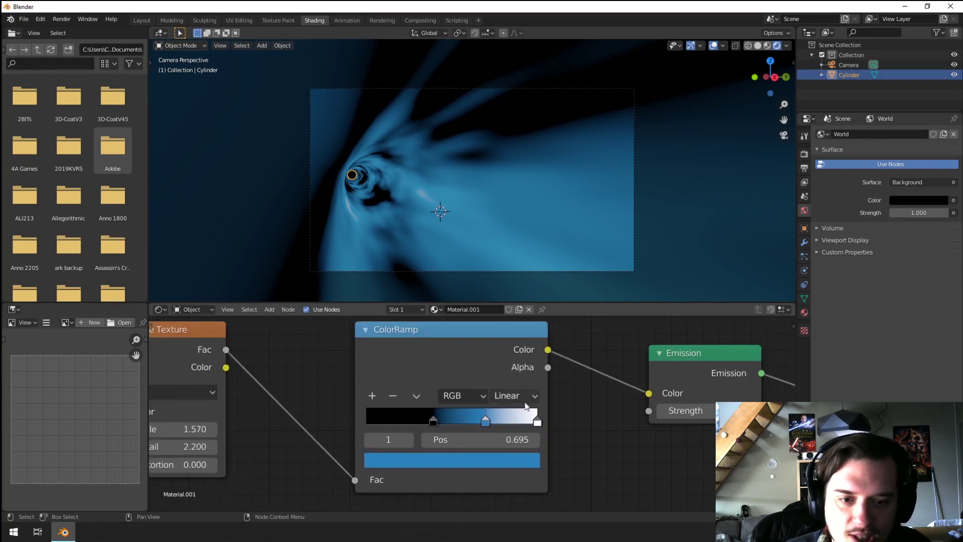
Switch the ColorRamp to B-Spline interpolation and reposition the blue and black stops.
left_click(513, 399)
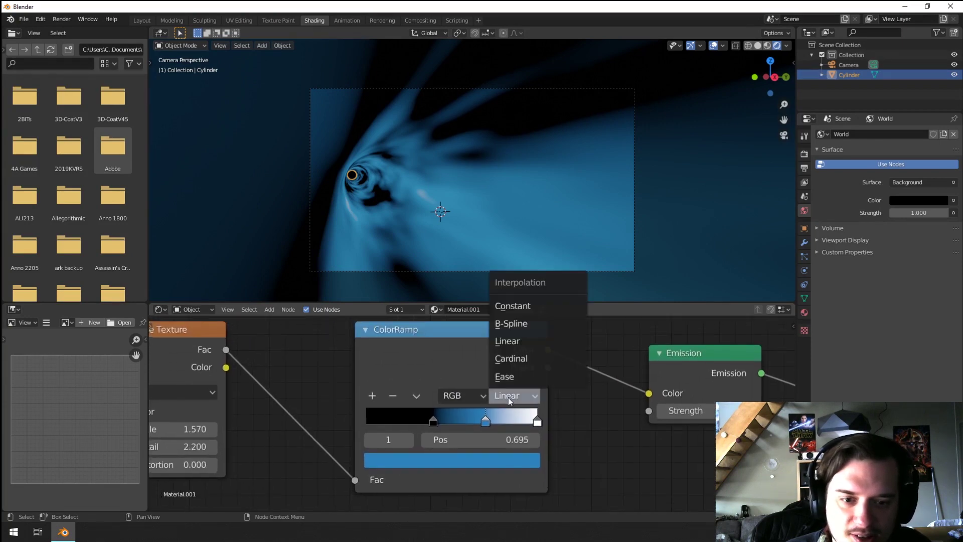
left_click(541, 323)
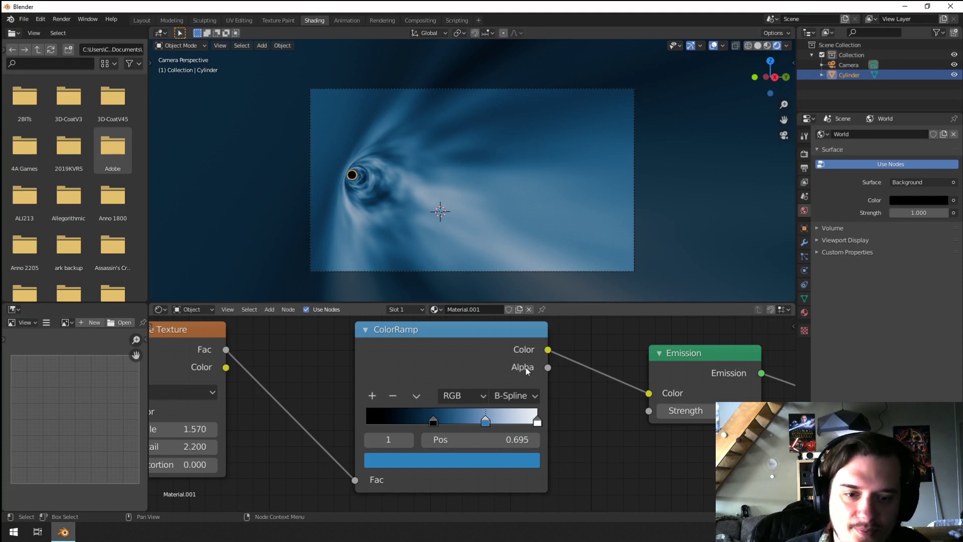
left_click_drag(486, 421, 443, 424)
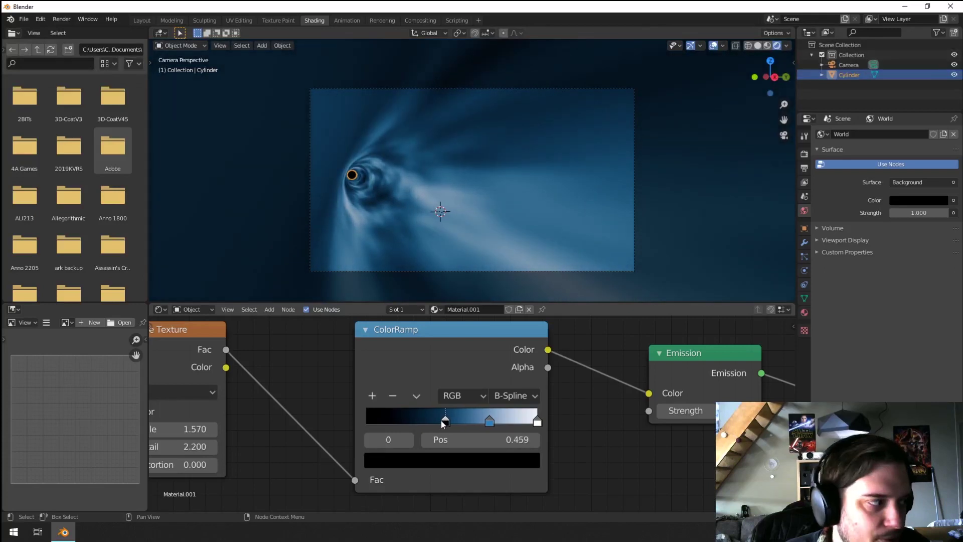
middle_click_drag(370, 398, 384, 400)
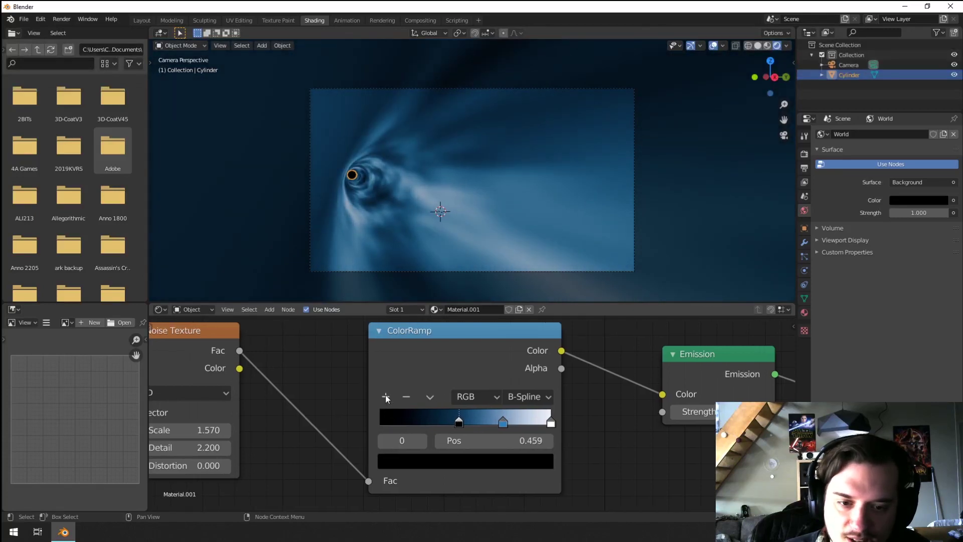
Add another ColorRamp stop, make it black, and place it at 0.195.
left_click(385, 396)
left_click_drag(481, 421, 433, 442)
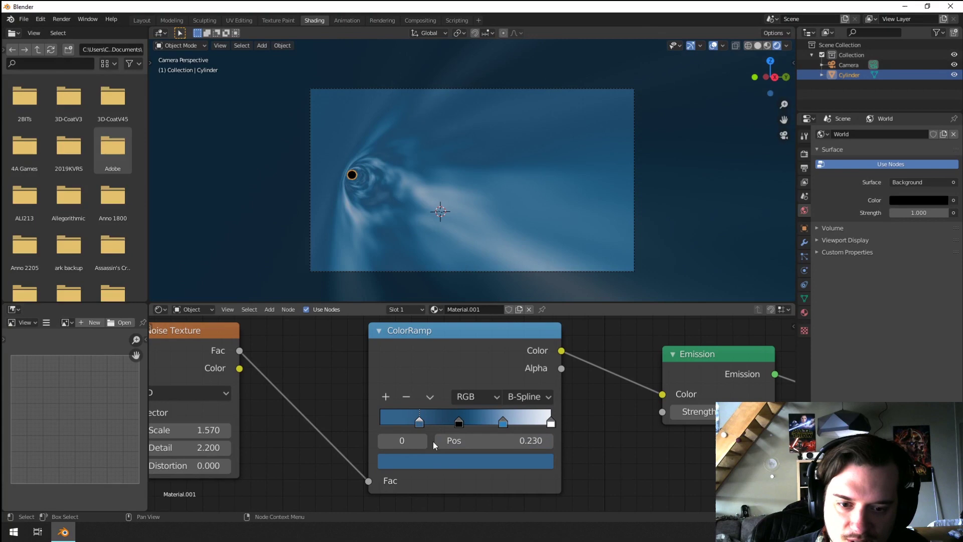
left_click(425, 461)
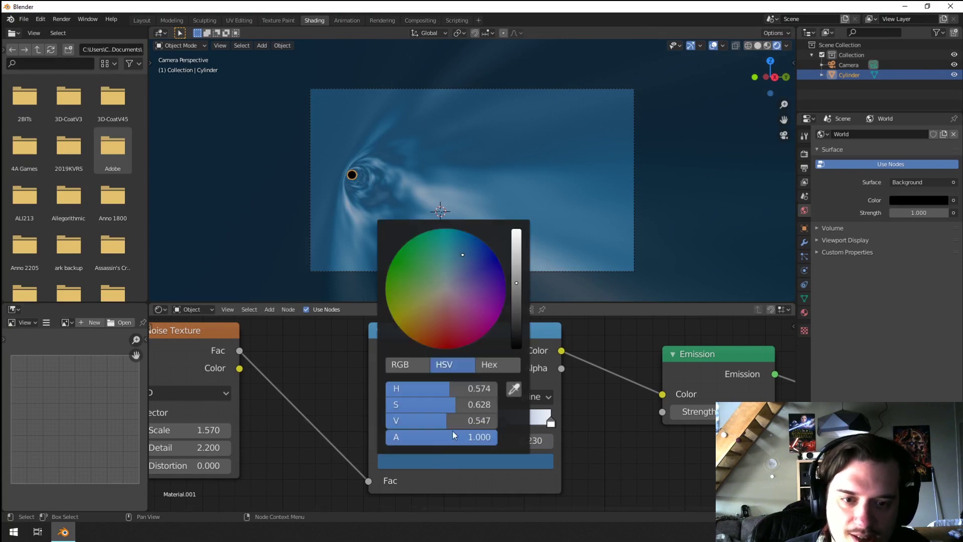
left_click_drag(519, 324, 517, 353)
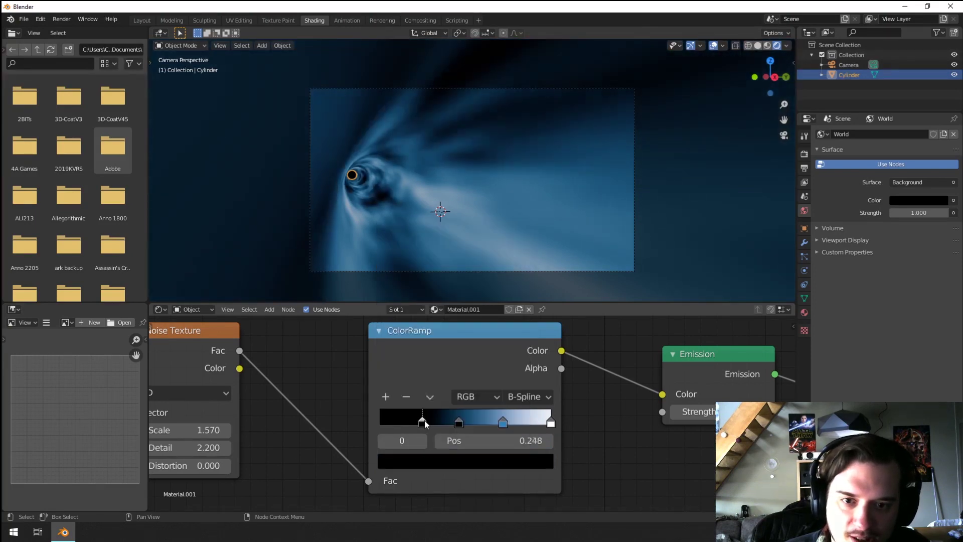
left_click_drag(424, 421, 463, 421)
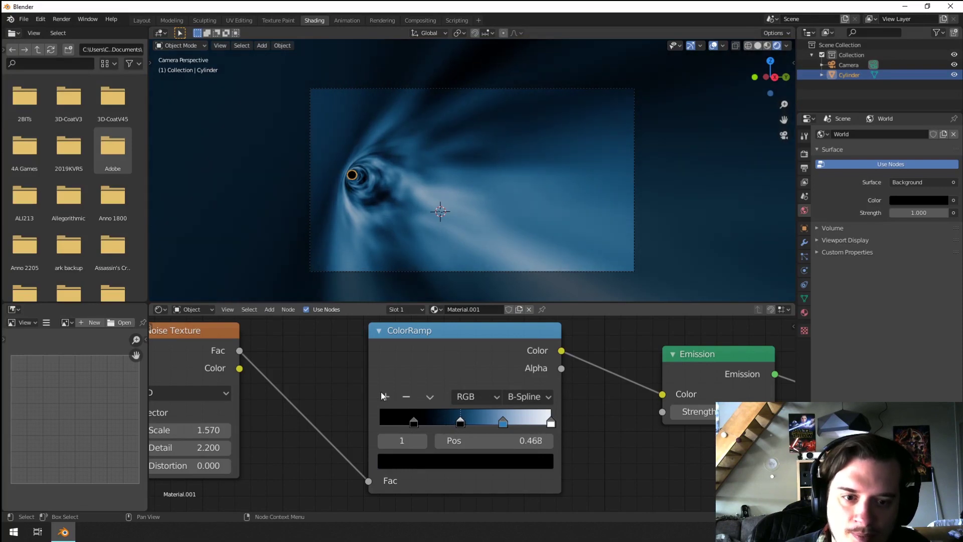
Set the Emission node's Strength to 2.
middle_click_drag(597, 387, 432, 397)
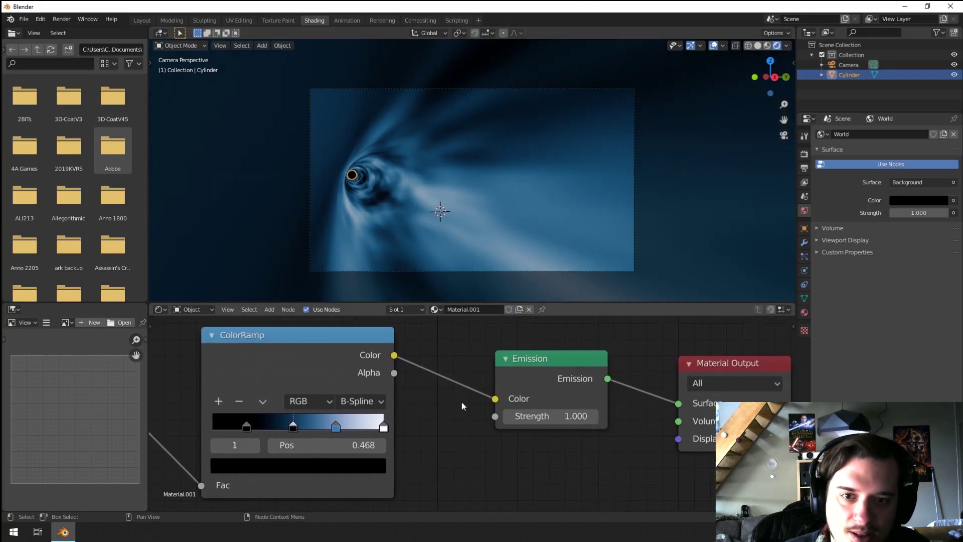
left_click_drag(531, 416, 567, 416)
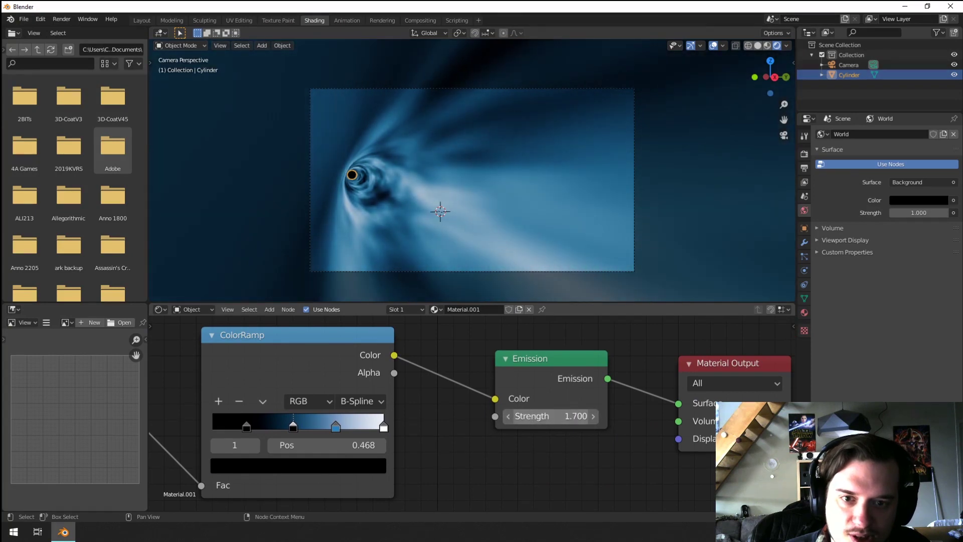
middle_click_drag(575, 413, 593, 410)
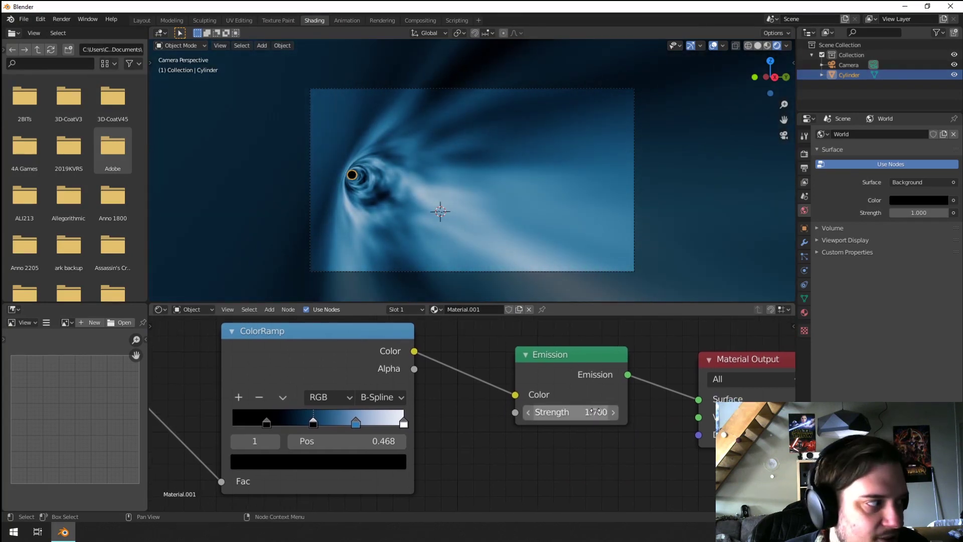
left_click(595, 411)
type("2")
key("Return")
middle_click_drag(384, 426, 383, 317)
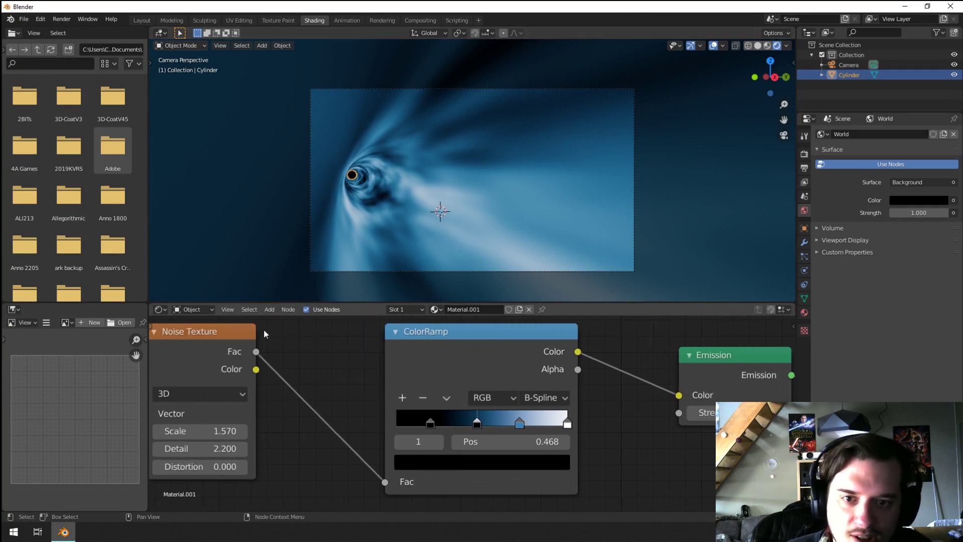
Zoom out and pan to show the Texture Coordinate and Mapping nodes and clear empty space.
middle_click_drag(351, 382, 466, 382)
scroll(467, 383, "down", 1)
scroll(380, 460, "down", 2)
middle_click_drag(555, 427, 632, 426)
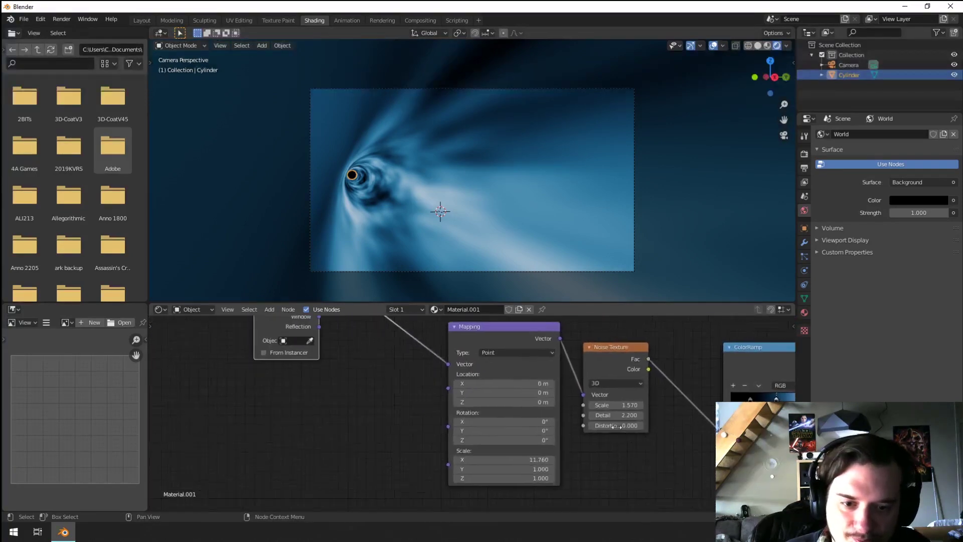
scroll(522, 413, "down", 1)
middle_click_drag(522, 414, 456, 411)
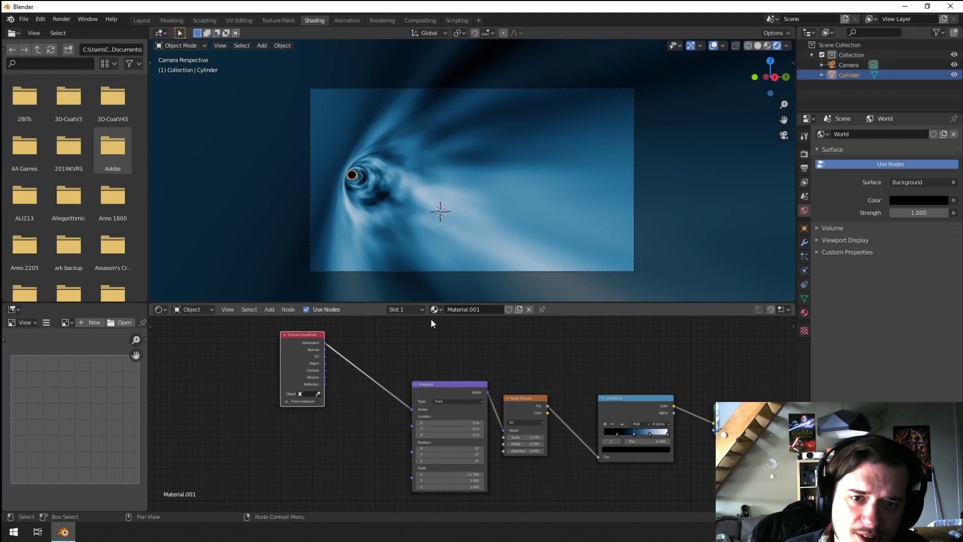
middle_click_drag(432, 319, 580, 252)
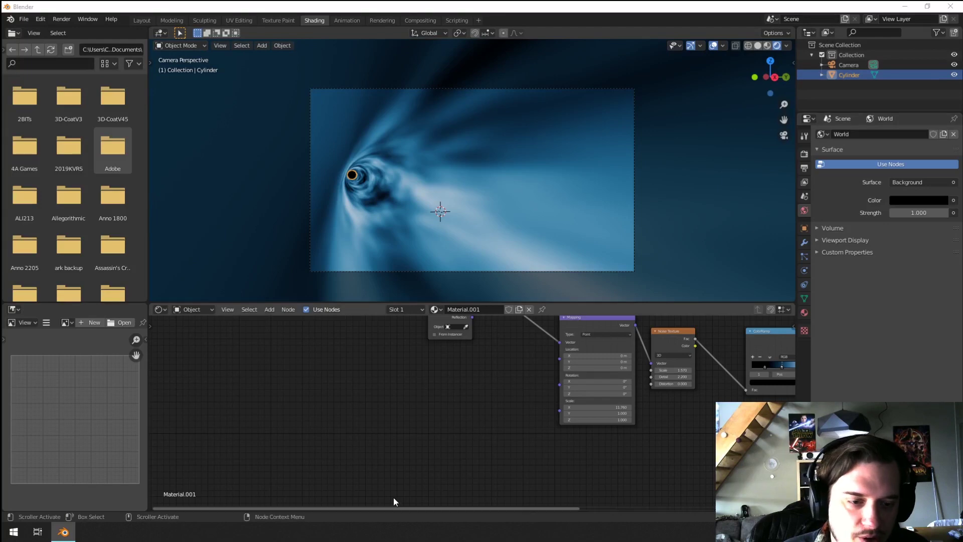
scroll(452, 469, "up", 1)
Add a Gradient Texture node and preview its output in the viewport.
key("shift+a")
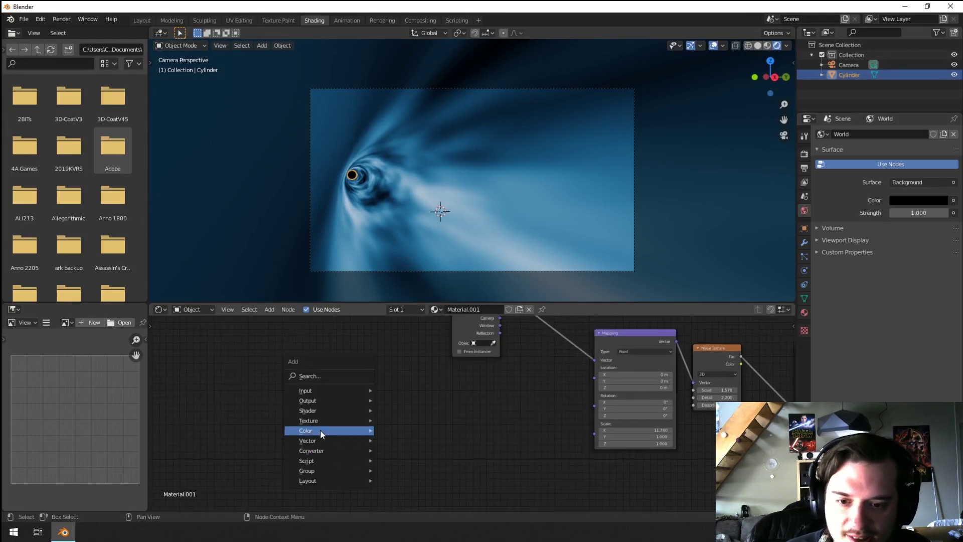
key("Escape")
key("shift+a")
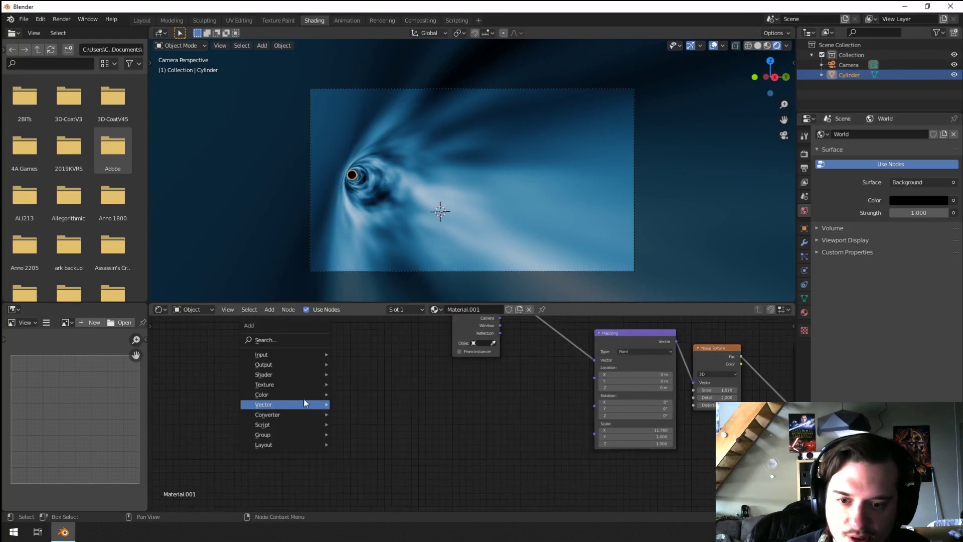
mouse_move(303, 384)
left_click(375, 273)
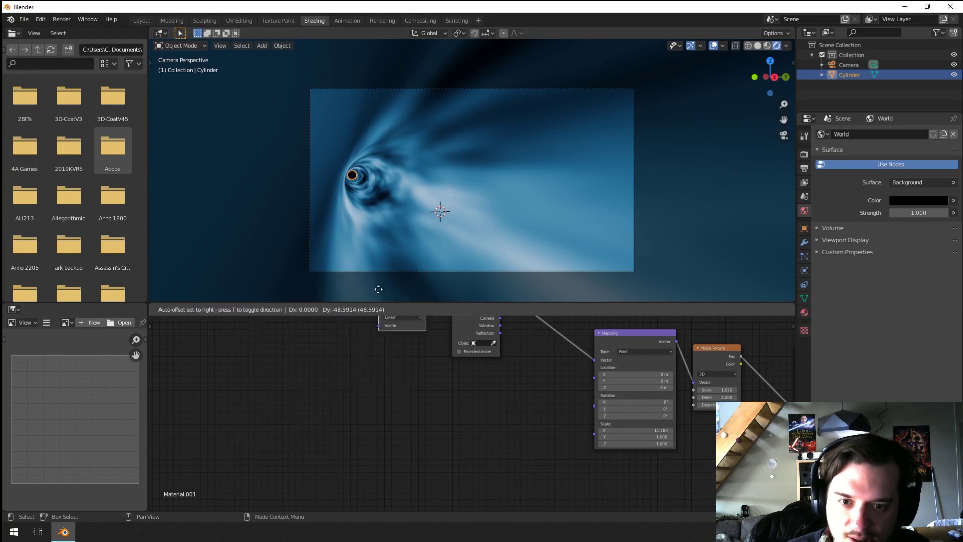
left_click(336, 401)
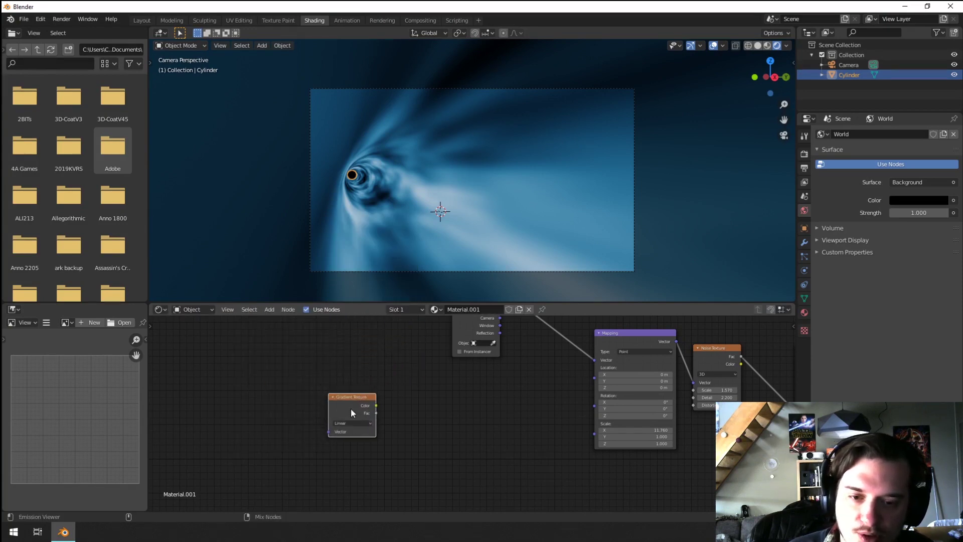
left_click(350, 408, "ctrl+shift")
Orbit around the tunnel to inspect the gradient preview, then return to camera view.
scroll(377, 234, "up", 3)
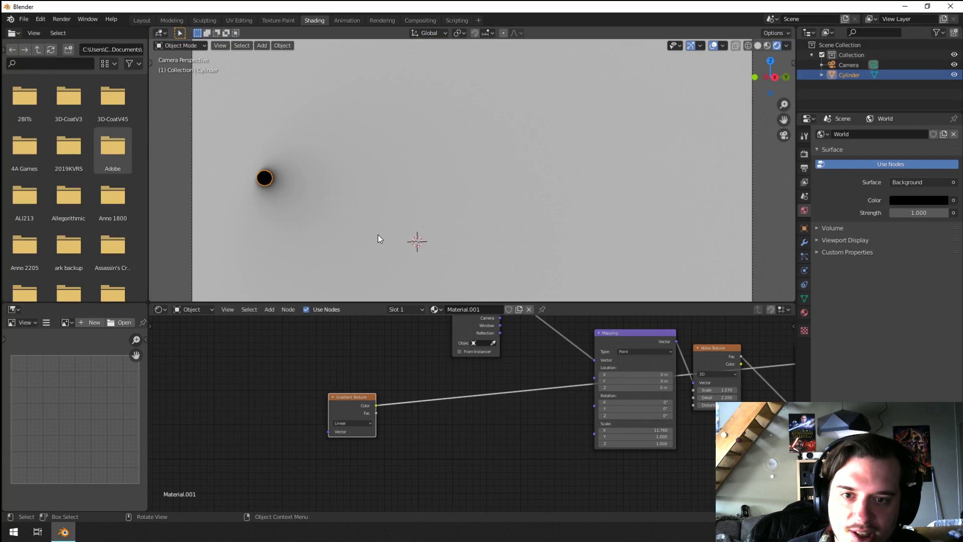
scroll(328, 177, "down", 2)
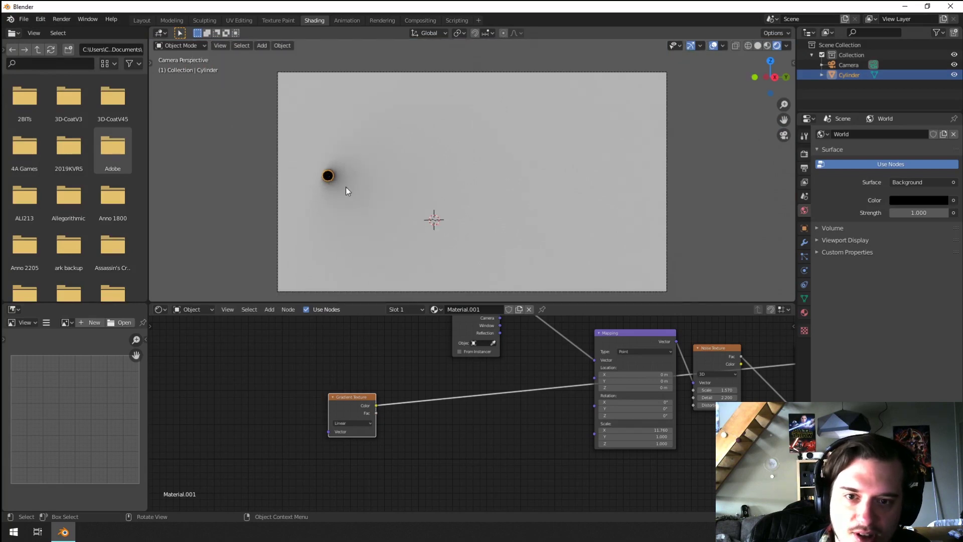
scroll(403, 219, "down", 2)
middle_click_drag(403, 218, 568, 248)
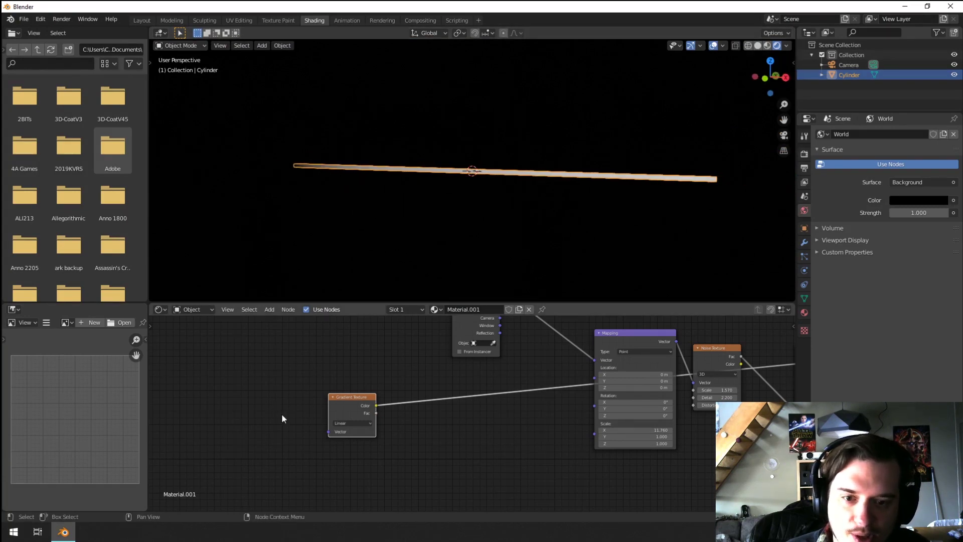
scroll(356, 430, "up", 1)
scroll(300, 426, "up", 1)
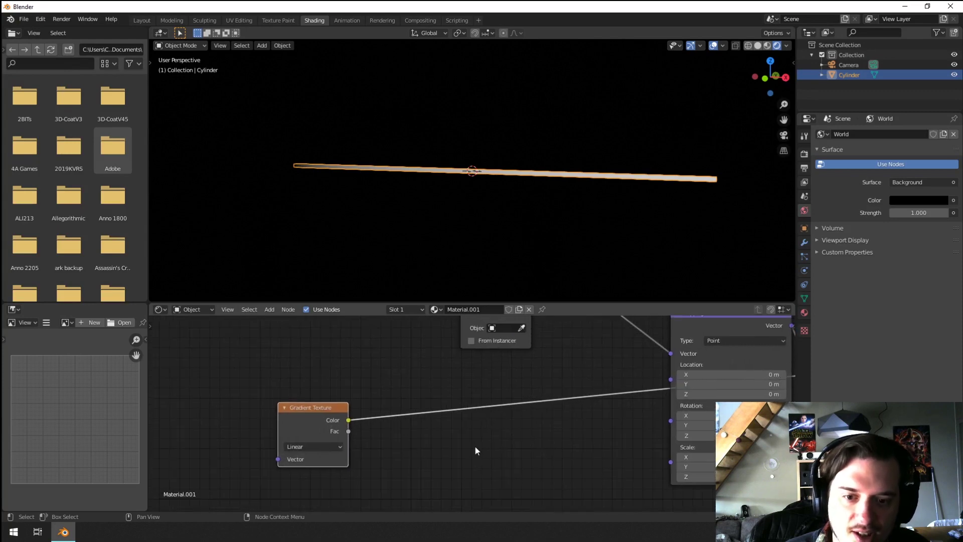
key("KP_0")
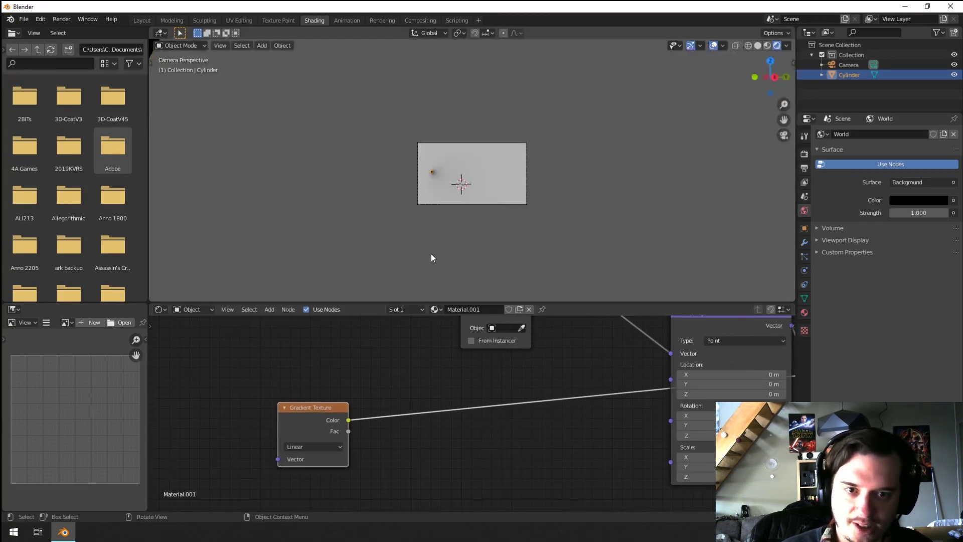
scroll(431, 254, "up", 3)
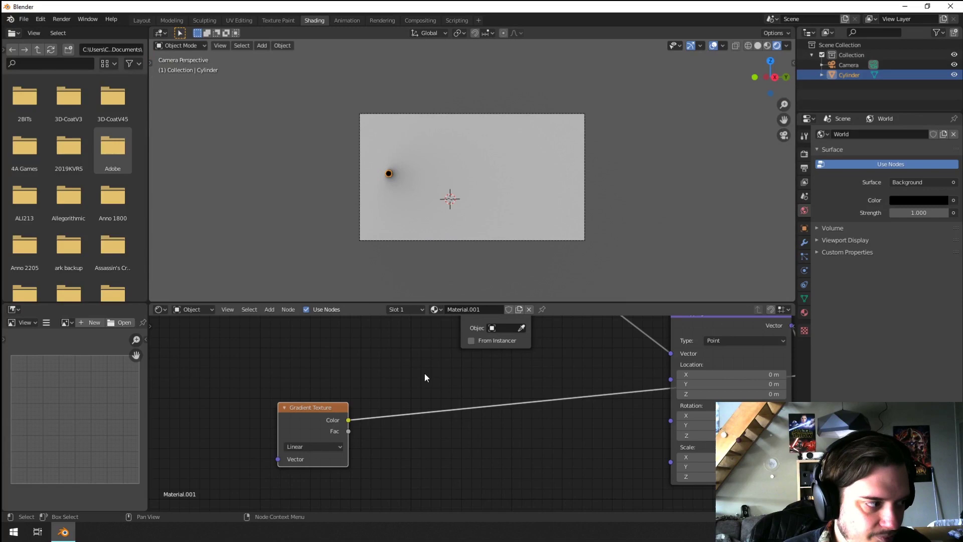
Add a Combine XYZ node fed by the Gradient Texture's Color into X.
middle_click_drag(424, 373, 446, 379)
key("shift+a")
mouse_move(441, 384)
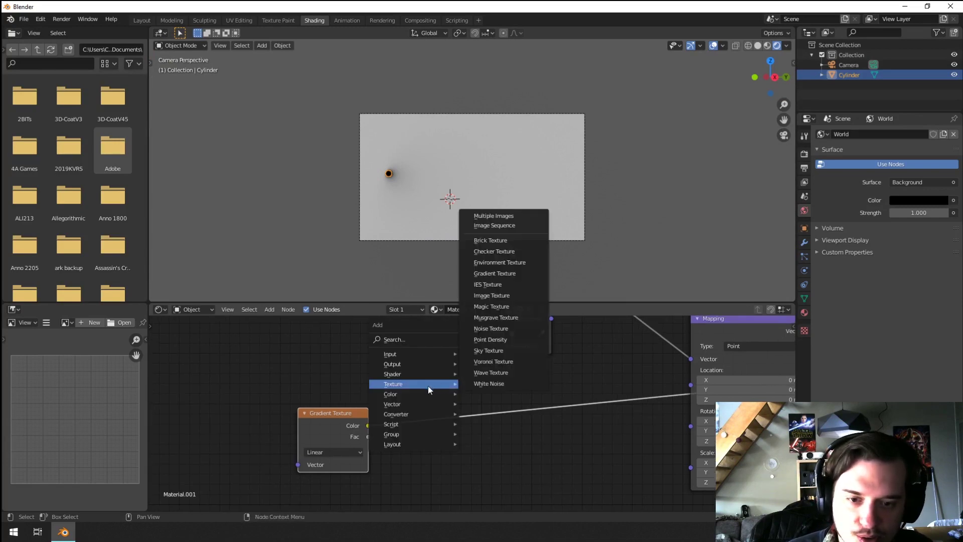
mouse_move(407, 414)
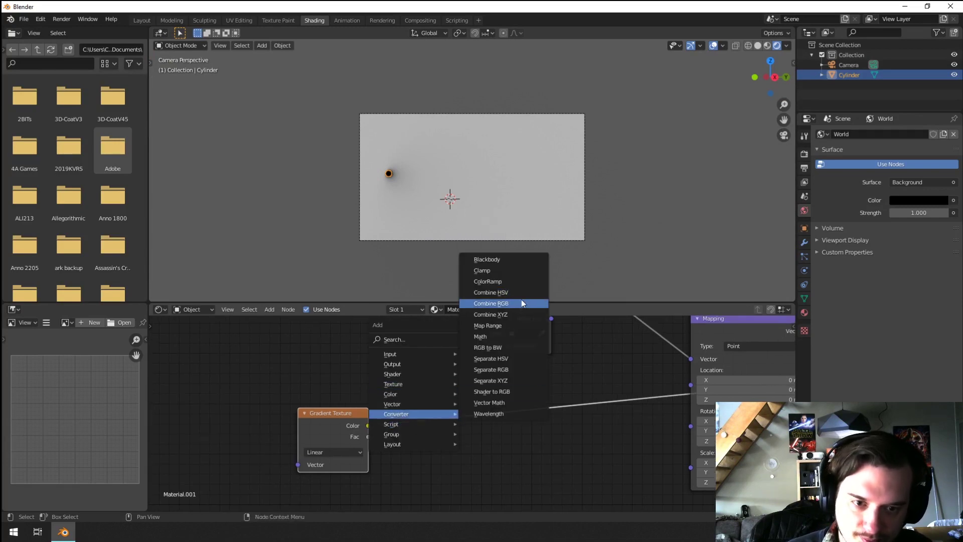
left_click(521, 314)
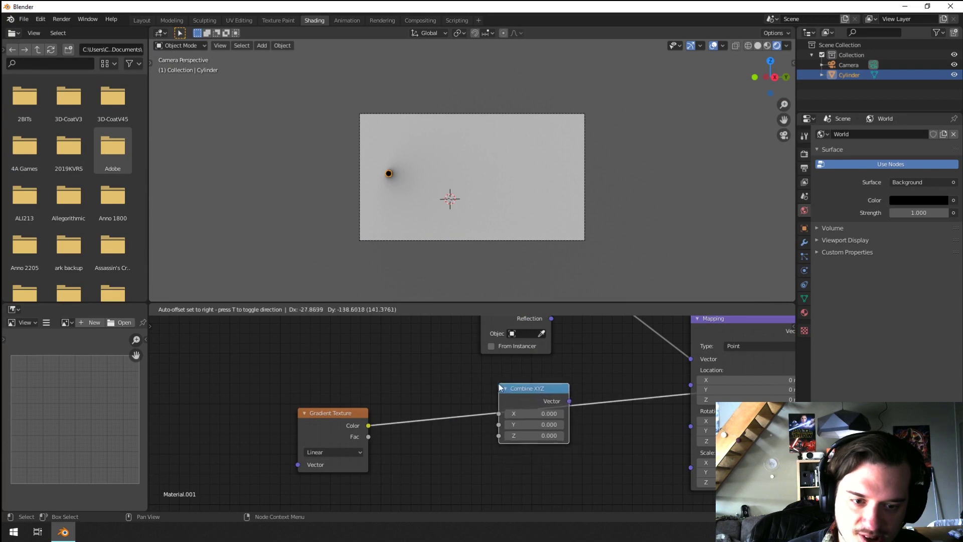
left_click(500, 387)
middle_click_drag(419, 401, 402, 392)
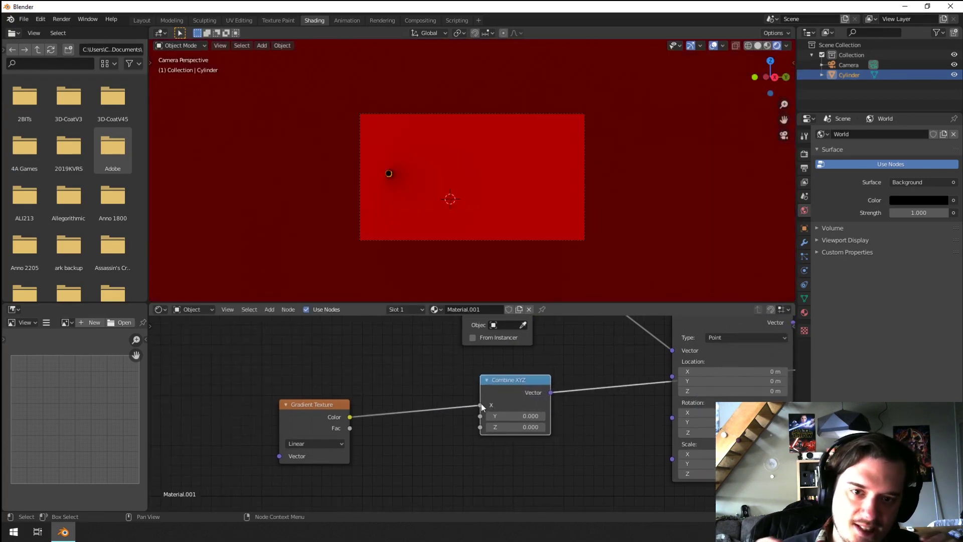
Connect the Combine XYZ vector to the Mapping rotation and preview the Emission output.
middle_click_drag(481, 403, 446, 433)
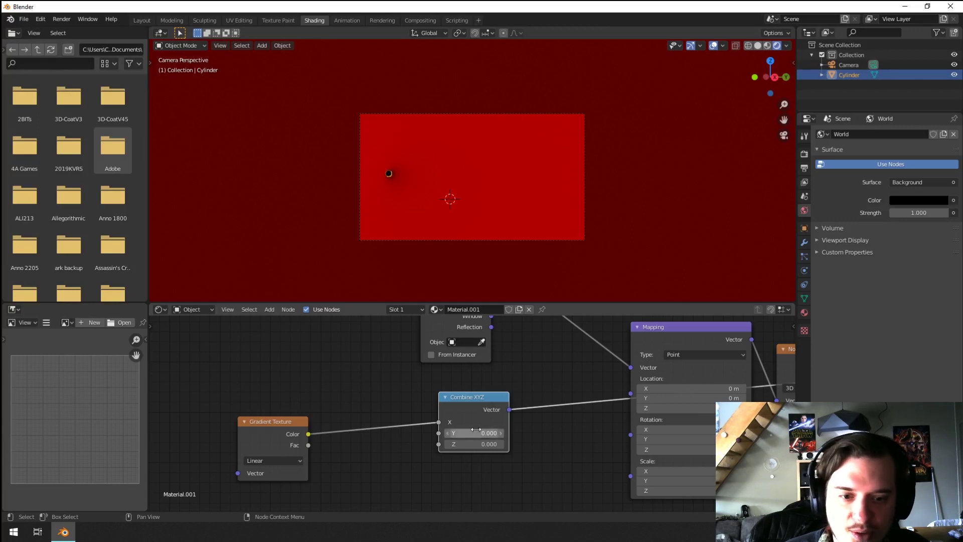
middle_click_drag(476, 430, 403, 438)
left_click_drag(430, 418, 552, 444)
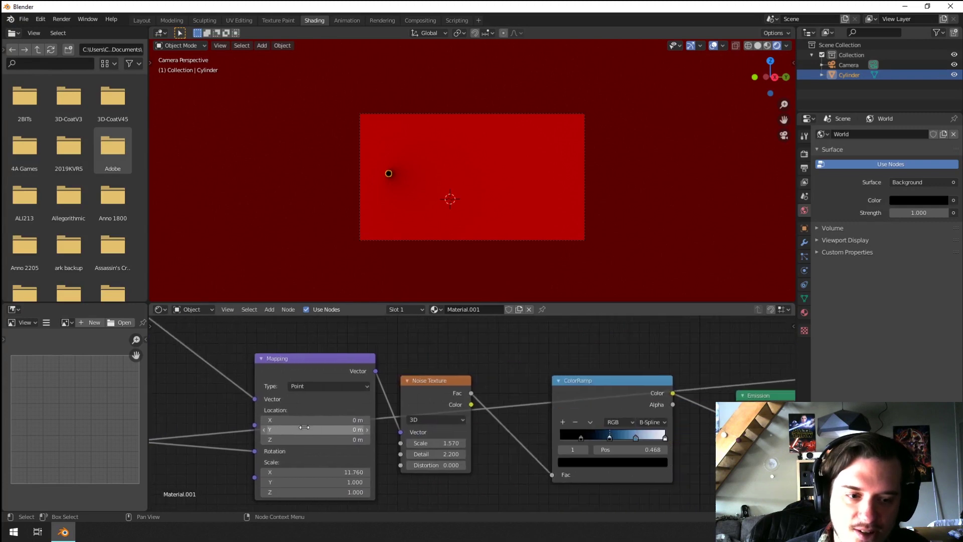
scroll(662, 417, "right", 10, "ctrl")
left_click(661, 418, "ctrl+shift")
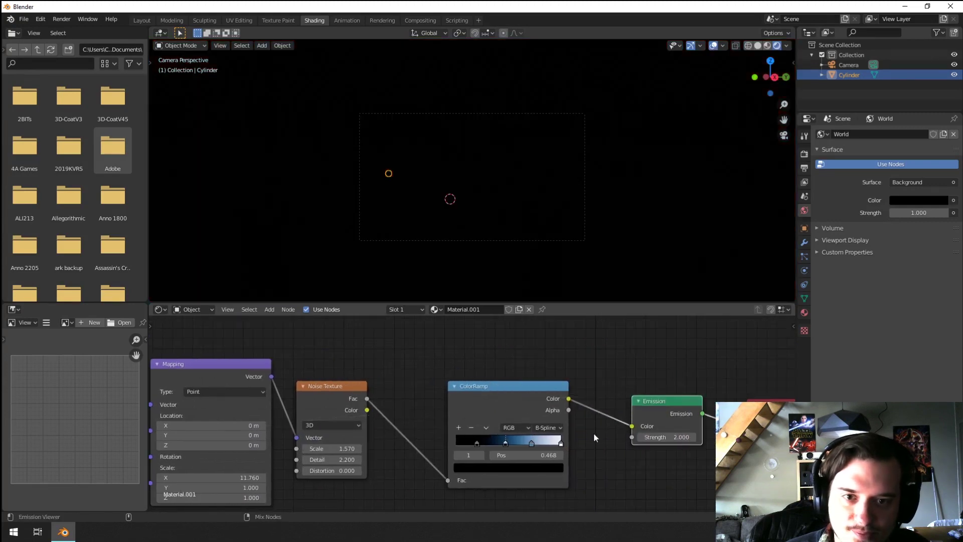
scroll(502, 432, "left", 8, "ctrl")
middle_click_drag(470, 432, 552, 396)
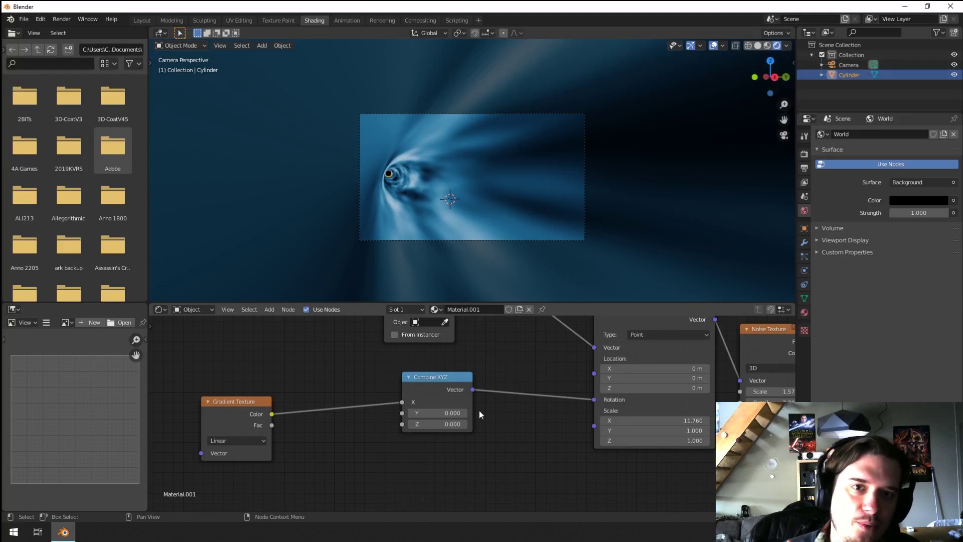
Insert a Math node set to Multiply on the Gradient Texture to Combine XYZ link.
left_click_drag(432, 389, 482, 395)
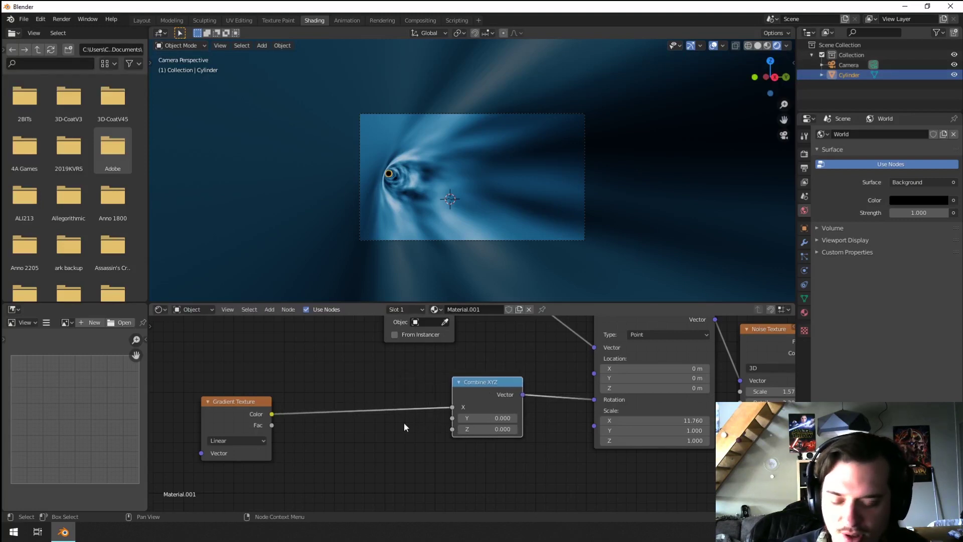
key("shift+a")
mouse_move(363, 411)
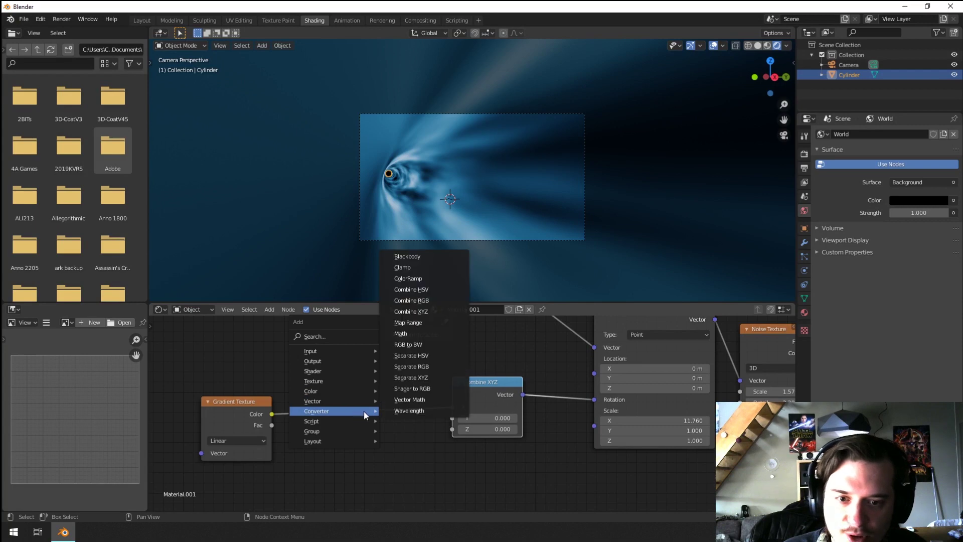
left_click(420, 338)
left_click(317, 383)
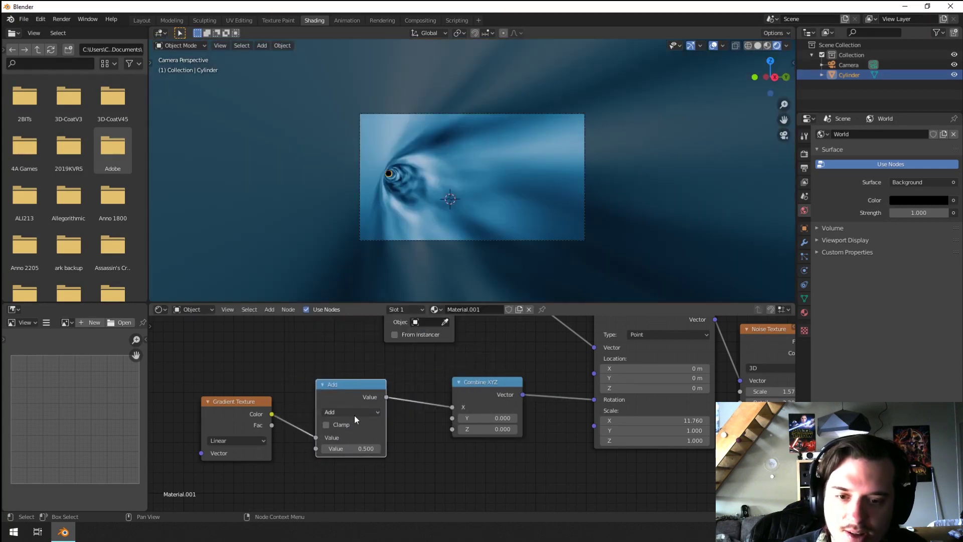
left_click(352, 413)
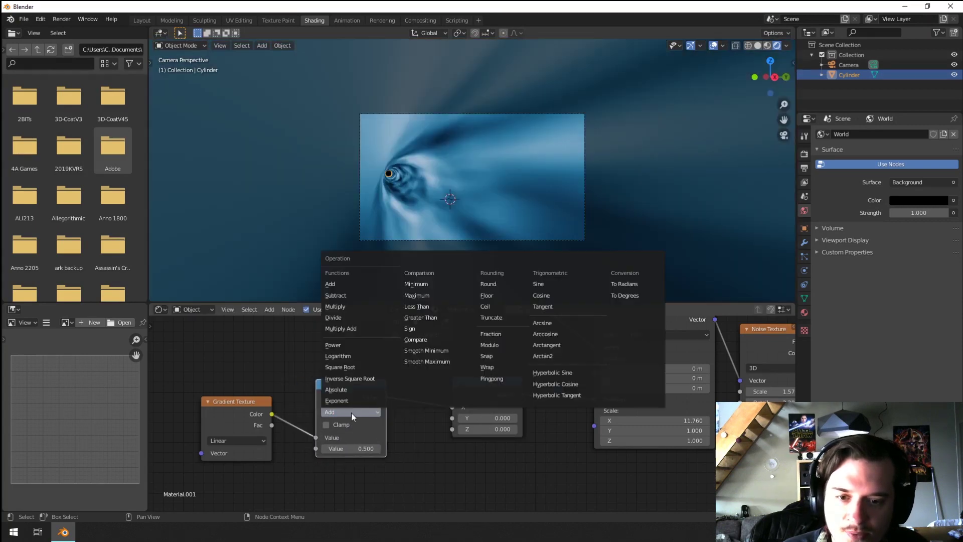
left_click(354, 306)
Set the Multiply value to 11.4, then raise it to 25.3.
left_click(370, 448)
type("11.4")
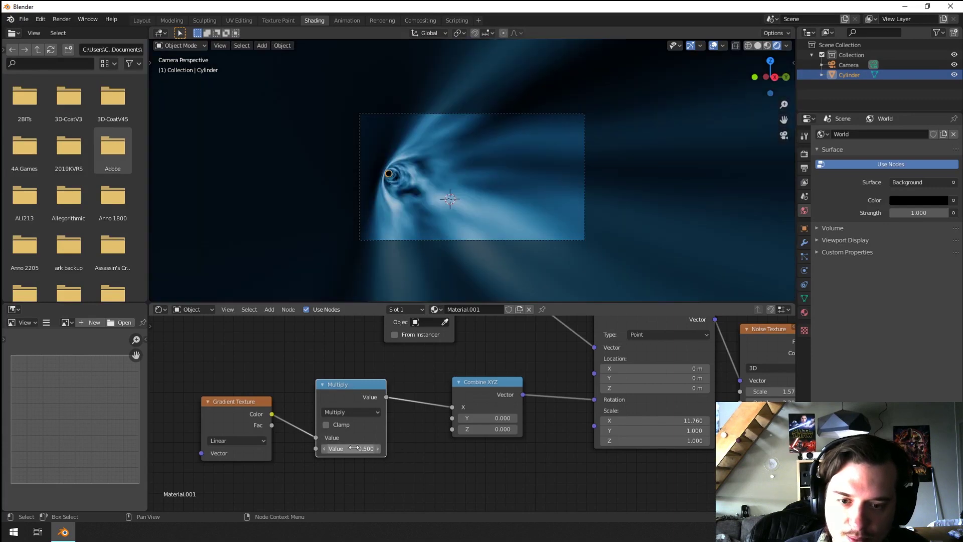
key("Return")
left_click_drag(352, 448, 419, 448)
scroll(472, 412, "up", 1)
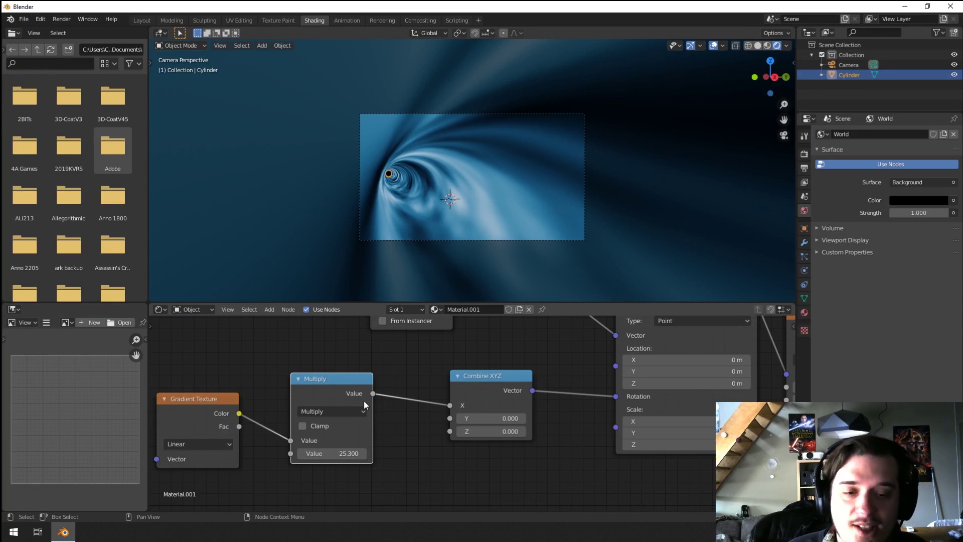
Feed the Texture Coordinate Object output into the Mapping vector instead of Generated.
middle_click_drag(441, 389, 294, 536)
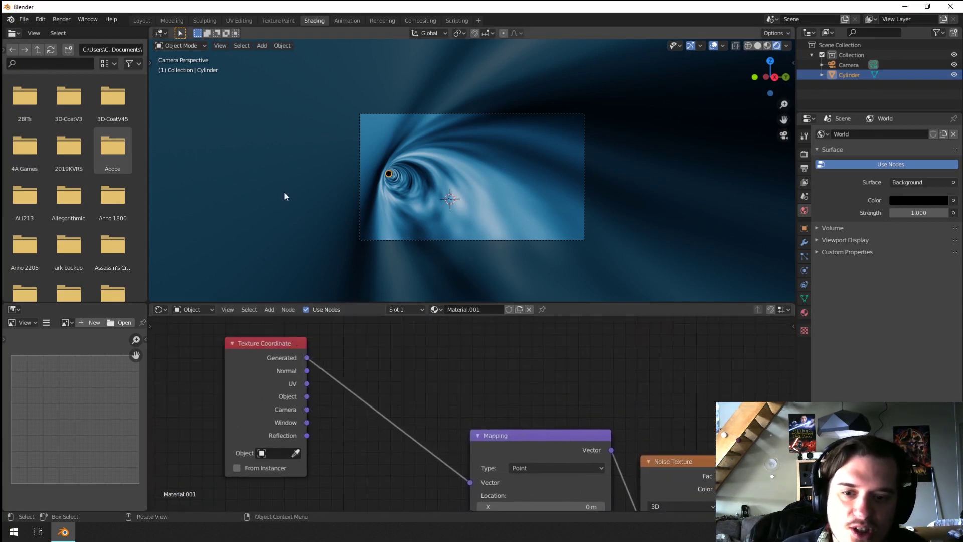
middle_click_drag(255, 345, 266, 317)
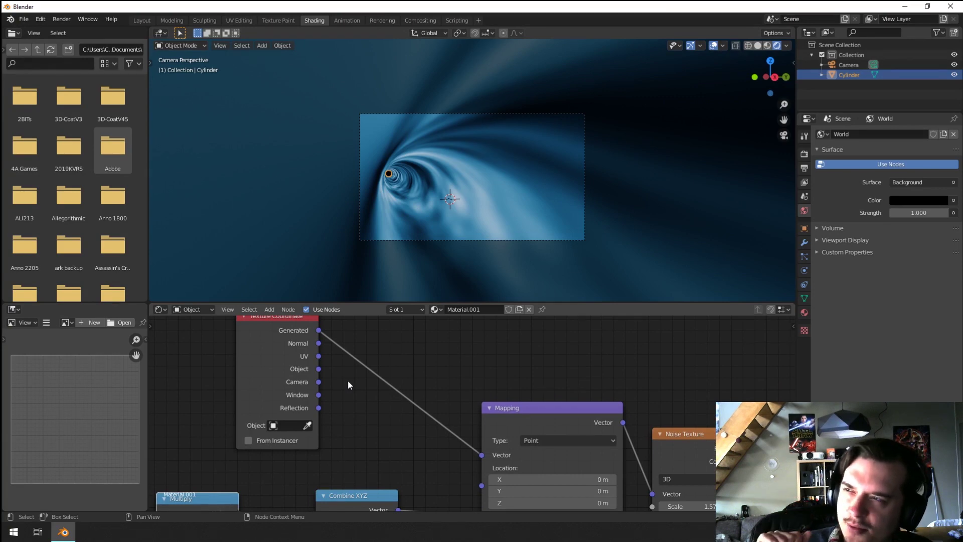
scroll(348, 385, "down", 3)
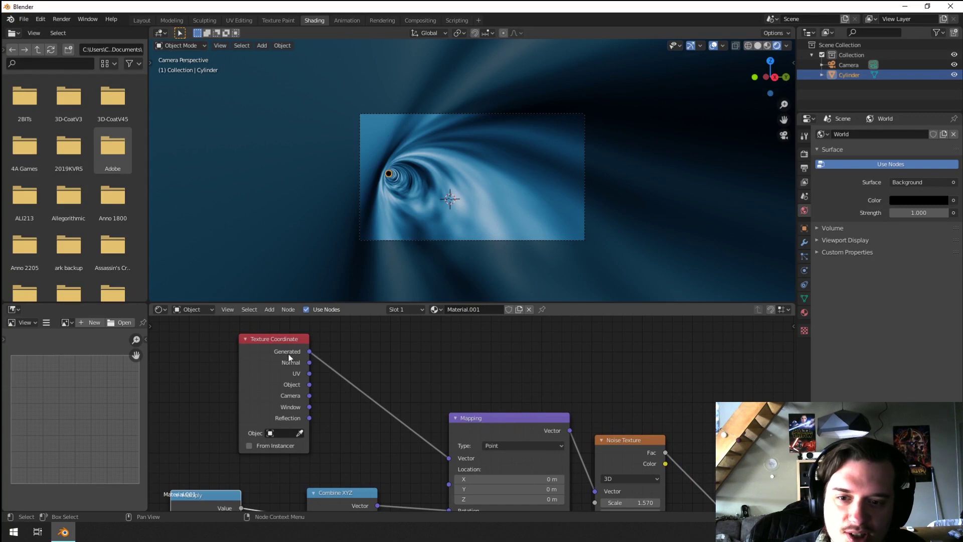
middle_click_drag(337, 406, 324, 383)
left_click_drag(296, 360, 435, 434)
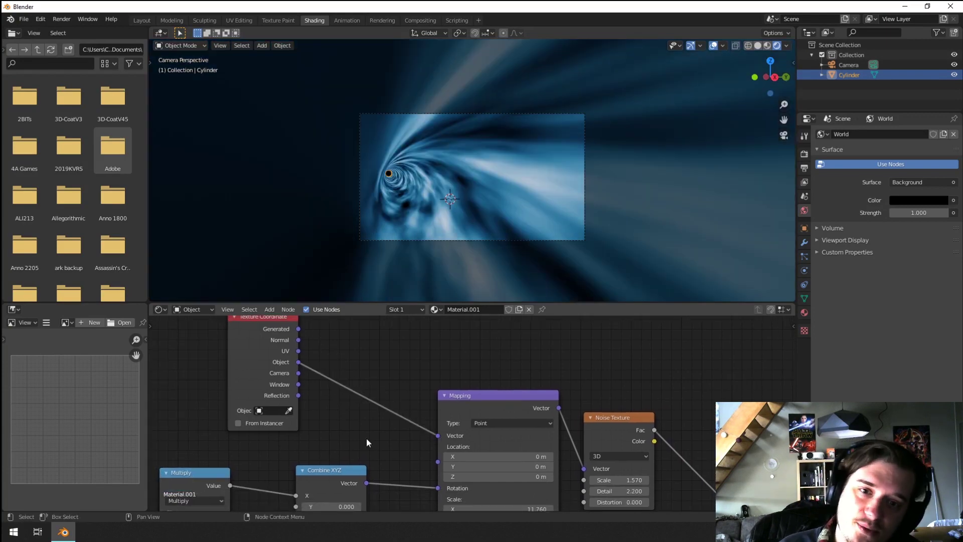
Try Multiply values of 5.9, 65.7 and 45.3, settling on 33.1.
middle_click_drag(366, 438, 450, 417)
left_click_drag(343, 449, 288, 449)
scroll(525, 228, "up", 2)
middle_click_drag(525, 228, 477, 233, "shift")
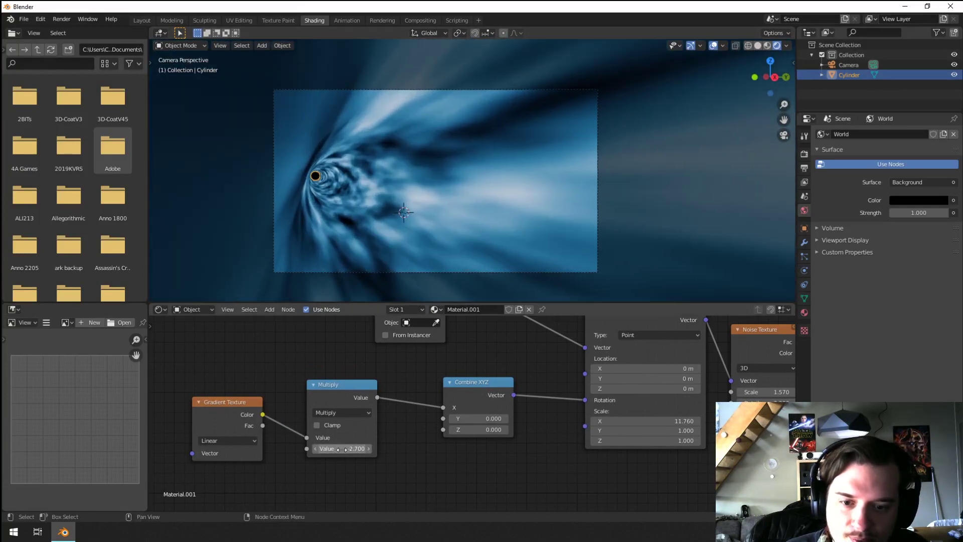
left_click_drag(342, 449, 402, 449)
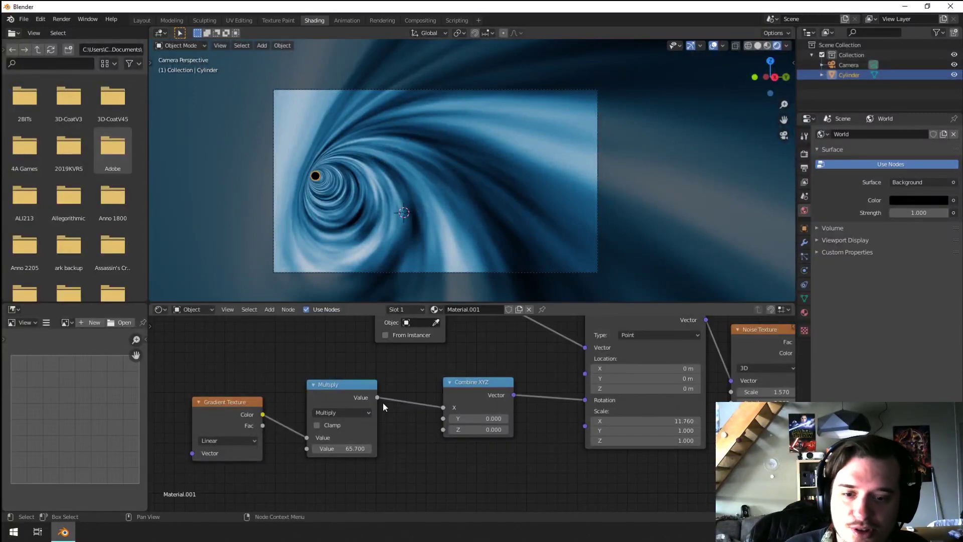
left_click_drag(349, 449, 336, 448)
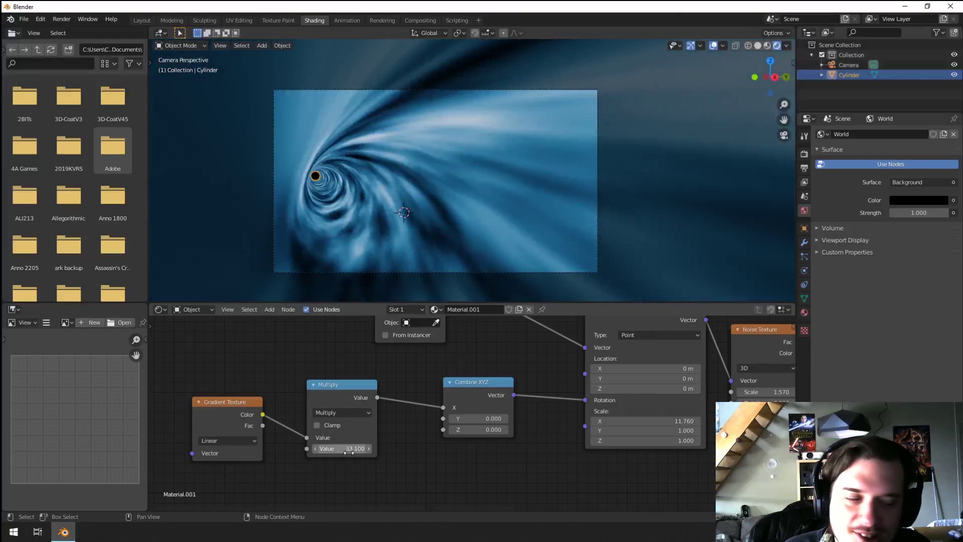
middle_click_drag(404, 433, 396, 411)
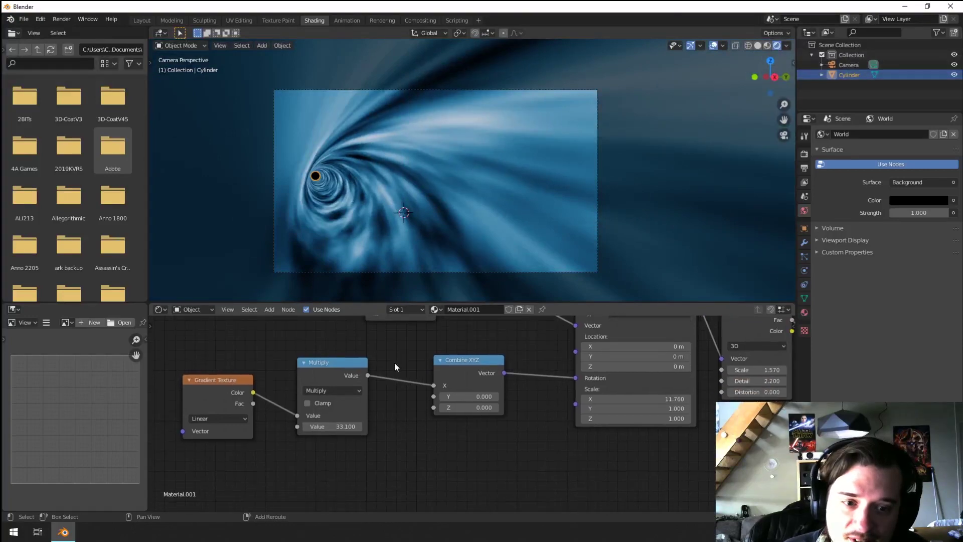
scroll(394, 363, "down", 2)
mouse_move(308, 423)
middle_mouse_down()
mouse_move(353, 414)
mouse_move(308, 438)
middle_mouse_up()
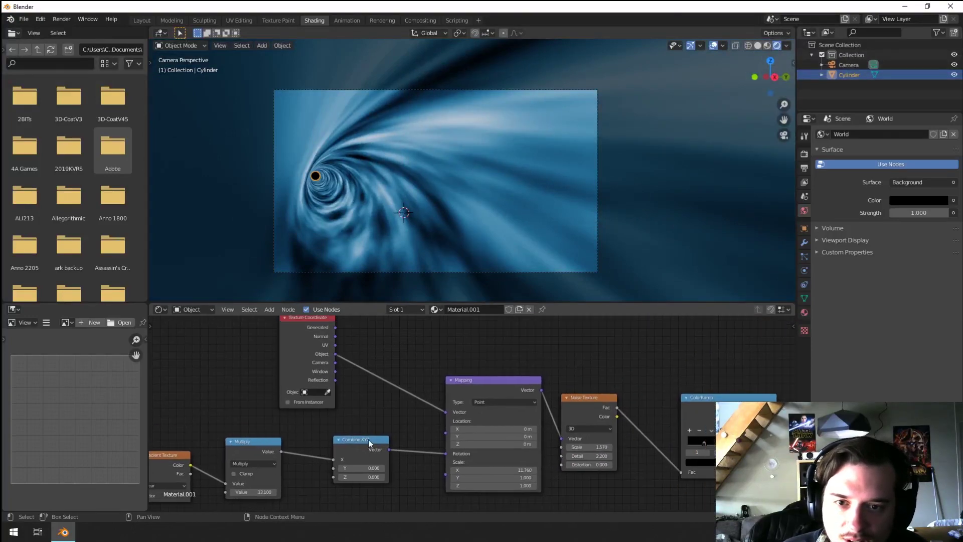
Lower the Mapping node's X scale to 4.36.
scroll(368, 438, "up", 3)
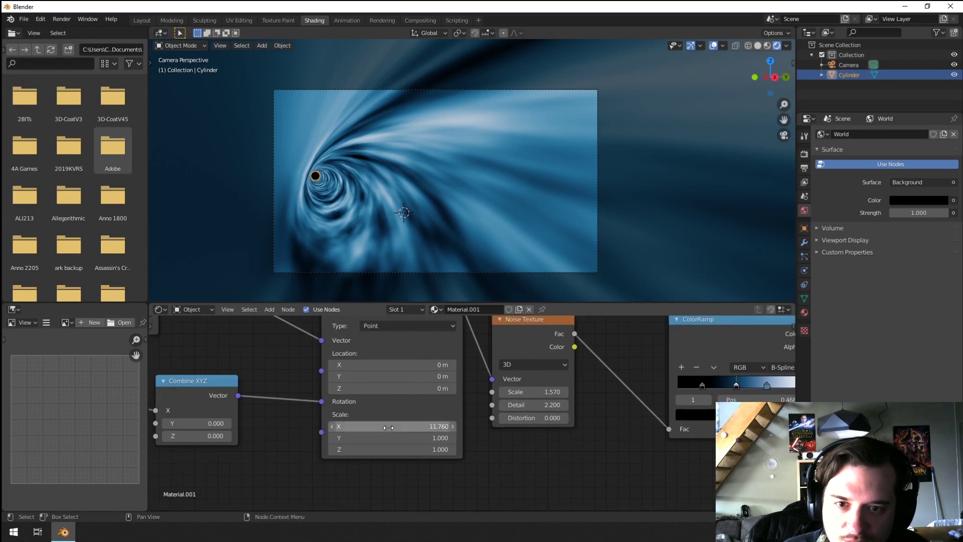
left_click_drag(391, 427, 341, 426)
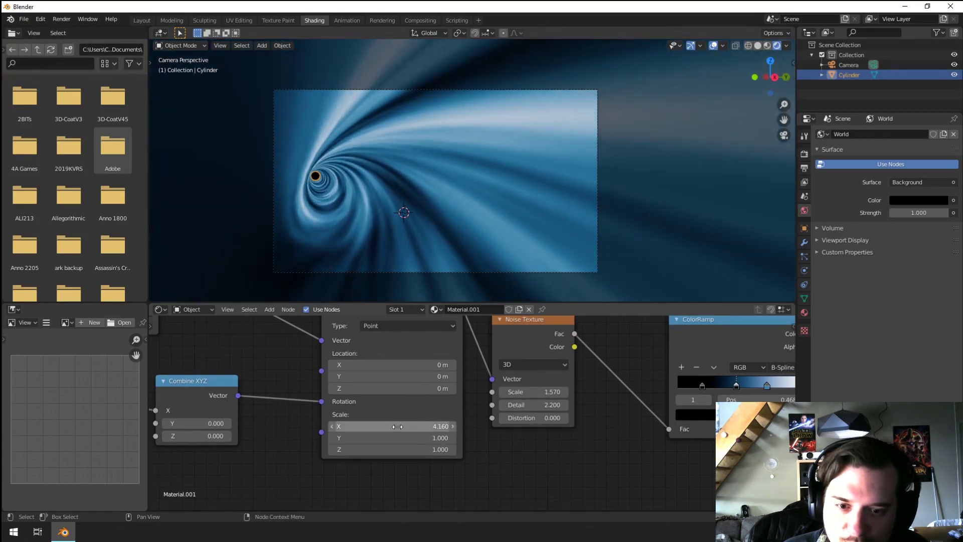
middle_click_drag(348, 420, 416, 452)
left_click_drag(439, 454, 449, 454)
Set the Noise Texture to scale 1.71 and detail 5.7.
middle_click_drag(438, 464, 448, 438)
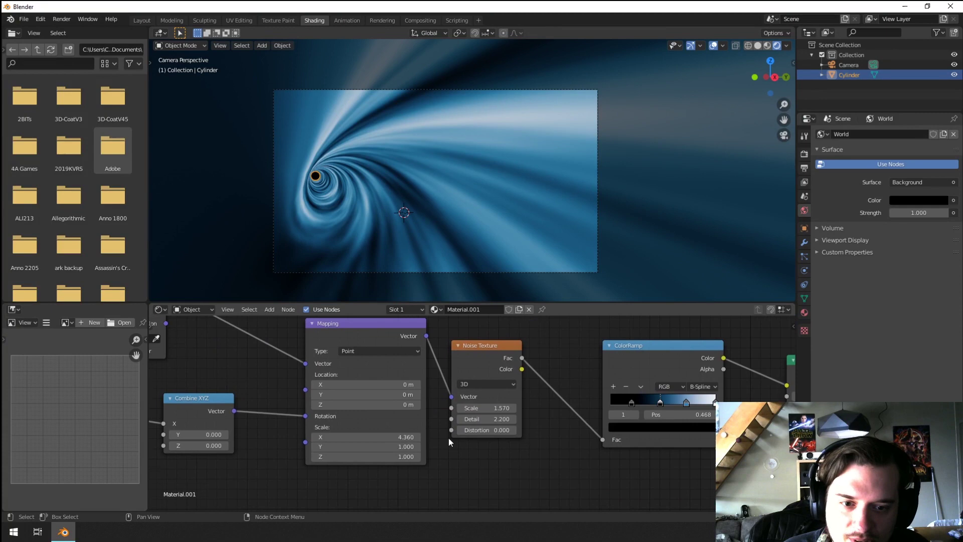
scroll(448, 438, "up", 2)
left_click(452, 410)
mouse_move(482, 409)
left_mouse_down()
mouse_move(512, 409)
mouse_move(471, 425)
mouse_move(505, 425)
left_mouse_up()
Reduce the Noise Texture detail to about 2.63 and set its scale to 1.24.
scroll(387, 243, "up", 3)
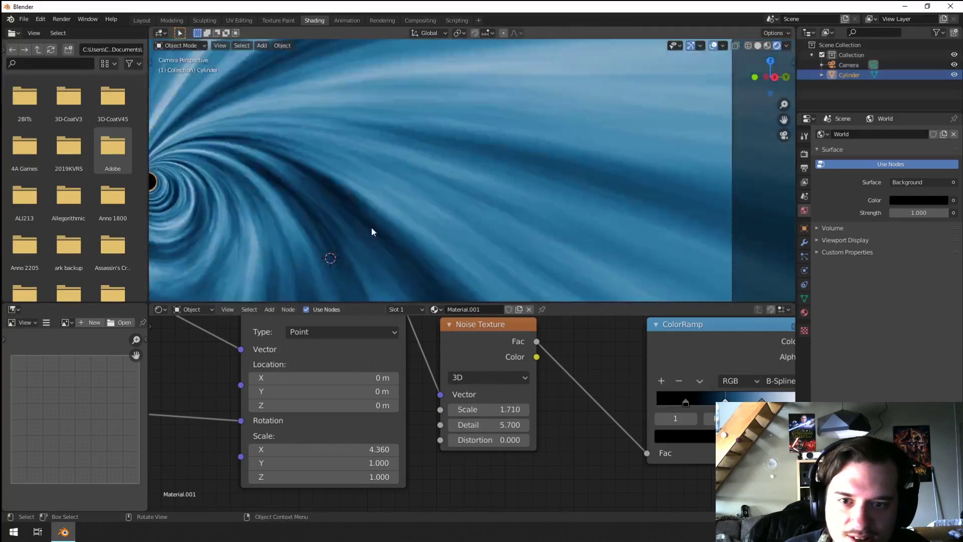
scroll(371, 227, "down", 2)
mouse_move(489, 425)
left_mouse_down()
mouse_move(464, 425)
mouse_move(501, 425)
mouse_move(475, 410)
mouse_move(434, 409)
mouse_move(442, 410)
left_mouse_up()
middle_click_drag(334, 457, 369, 457)
Lower the Multiply node's value to 13.9.
middle_click_drag(197, 509, 488, 488)
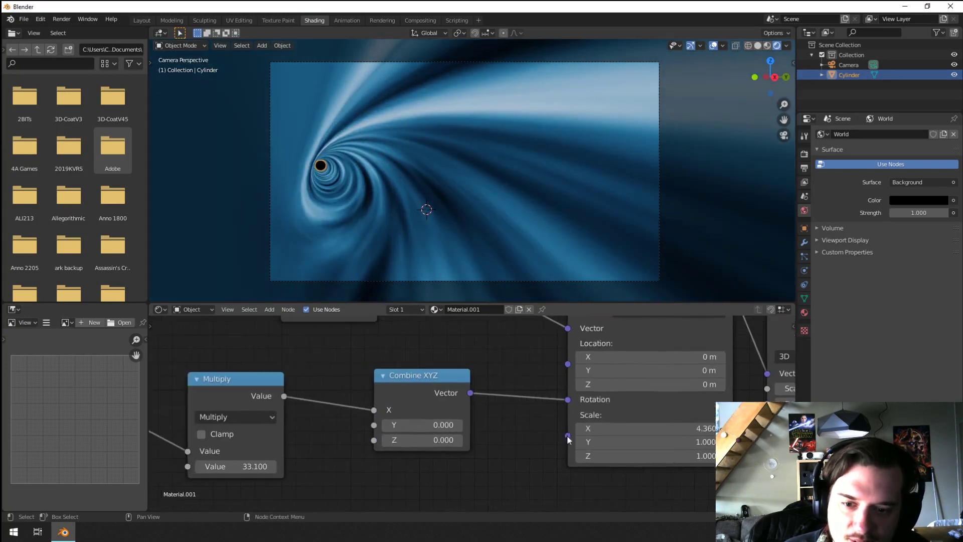
left_click_drag(236, 466, 229, 466)
scroll(396, 381, "down", 3)
Move the Gradient Texture, Multiply and Combine XYZ nodes lower down.
middle_click_drag(395, 383, 409, 399)
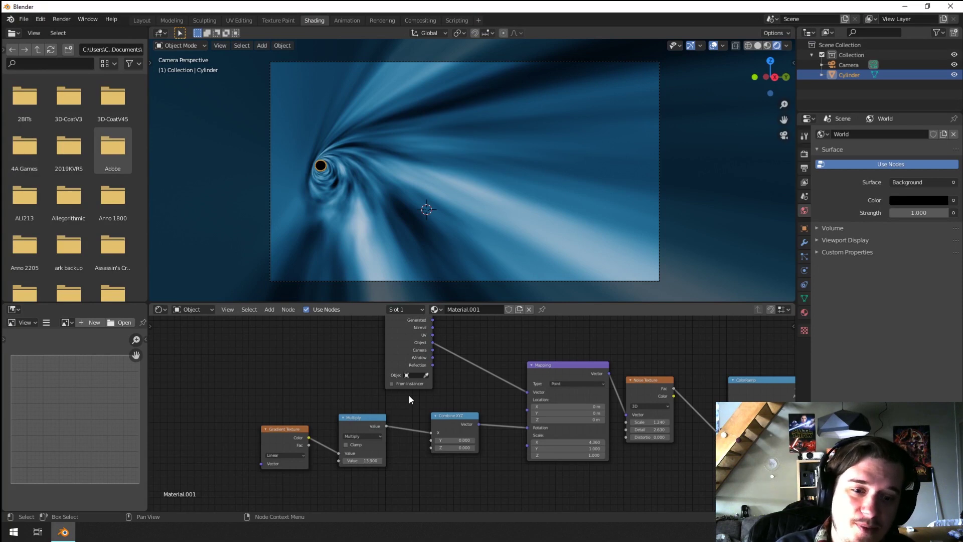
left_click_drag(229, 411, 432, 472)
key("g")
left_click(321, 435)
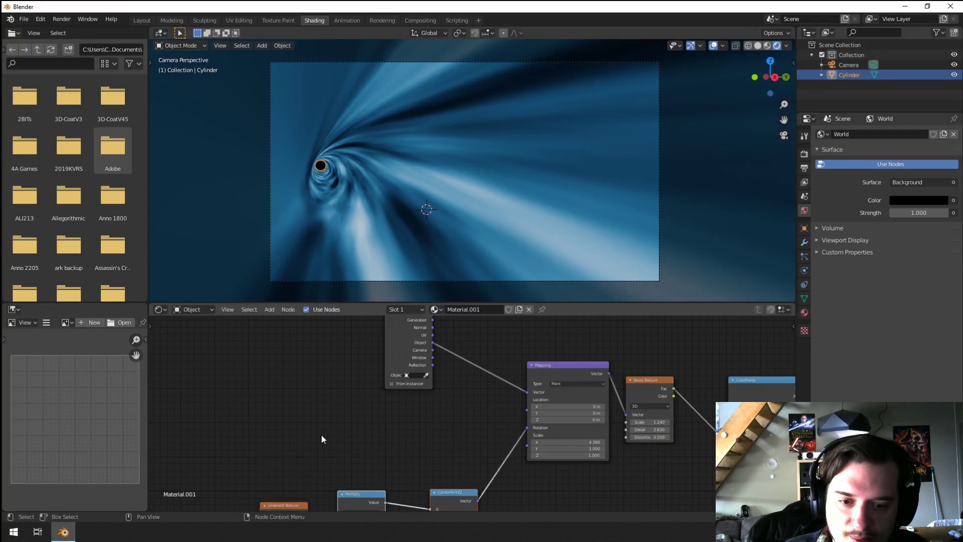
middle_click_drag(321, 434, 330, 409)
Add a Value node driven by the current frame and start animation playback.
key("shift+a")
mouse_move(258, 335)
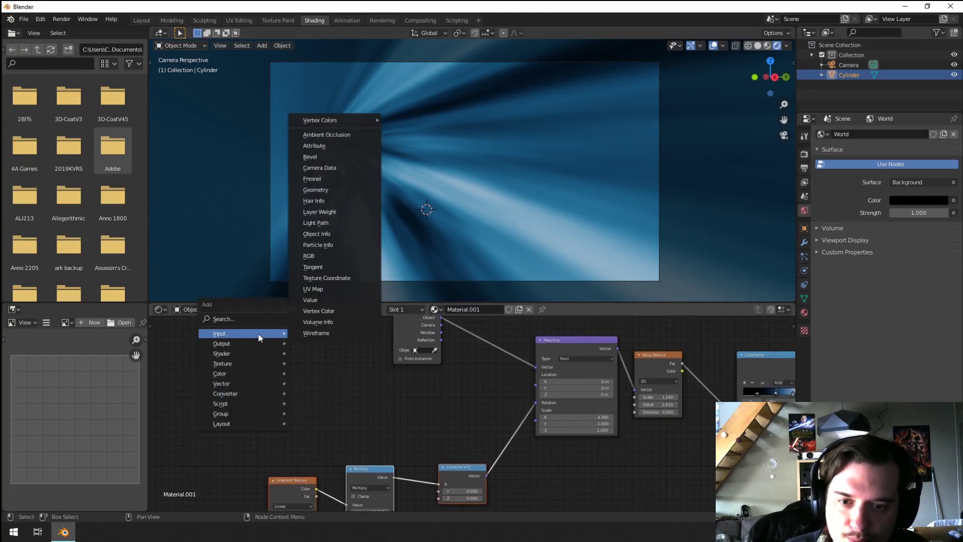
left_click(352, 295)
left_click(249, 395)
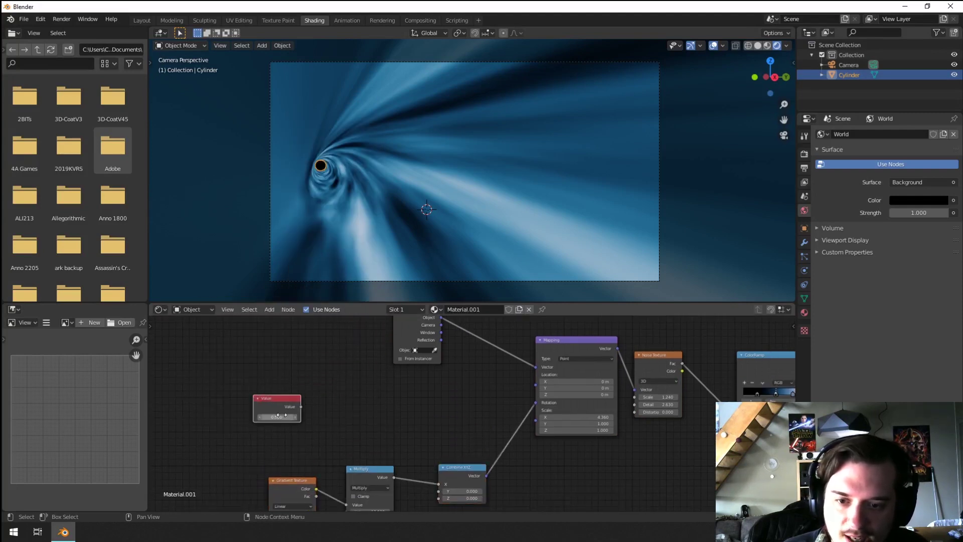
left_click(283, 415)
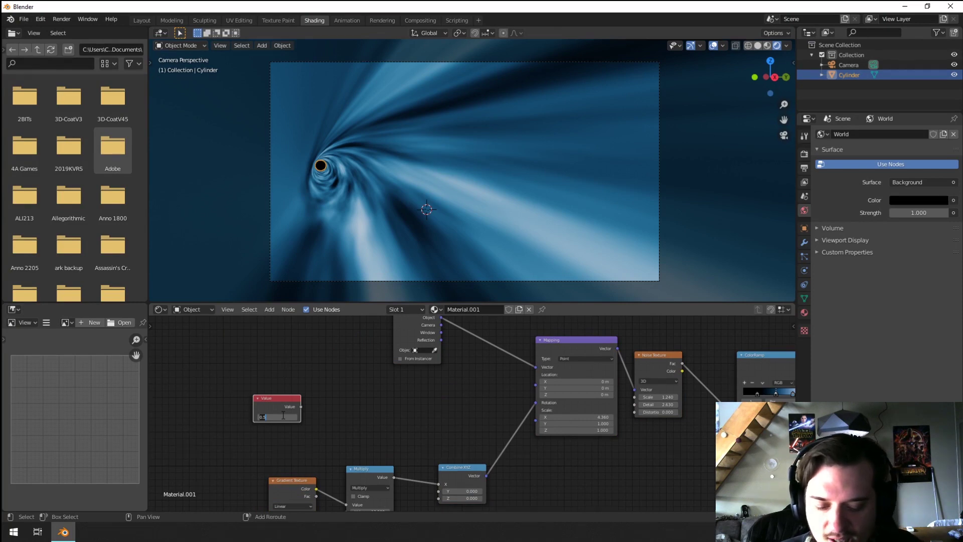
type("400")
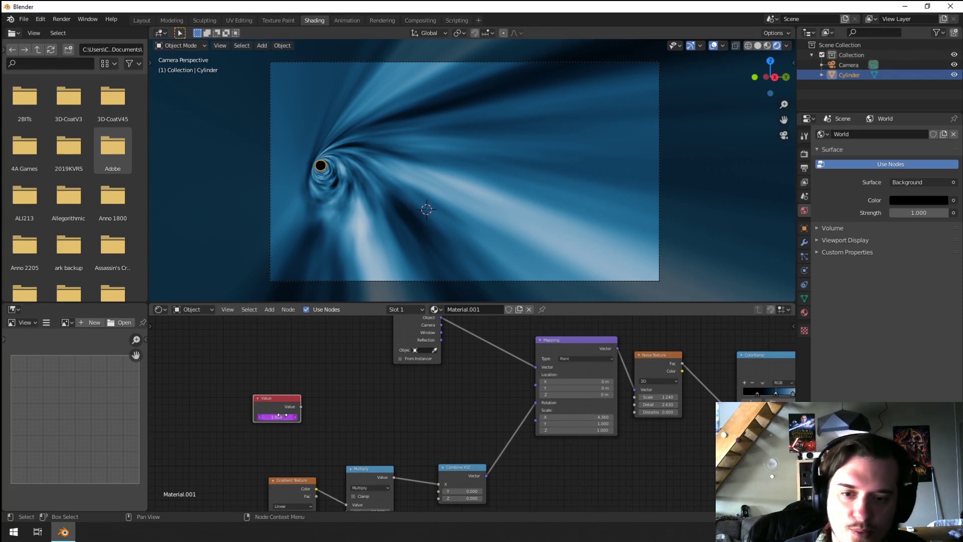
key("Return")
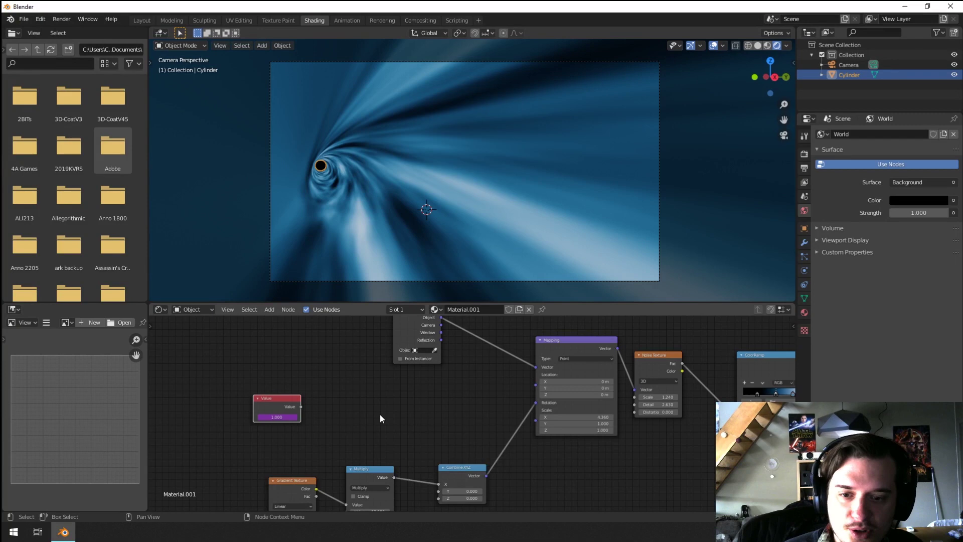
key("space")
middle_click_drag(346, 419, 375, 431)
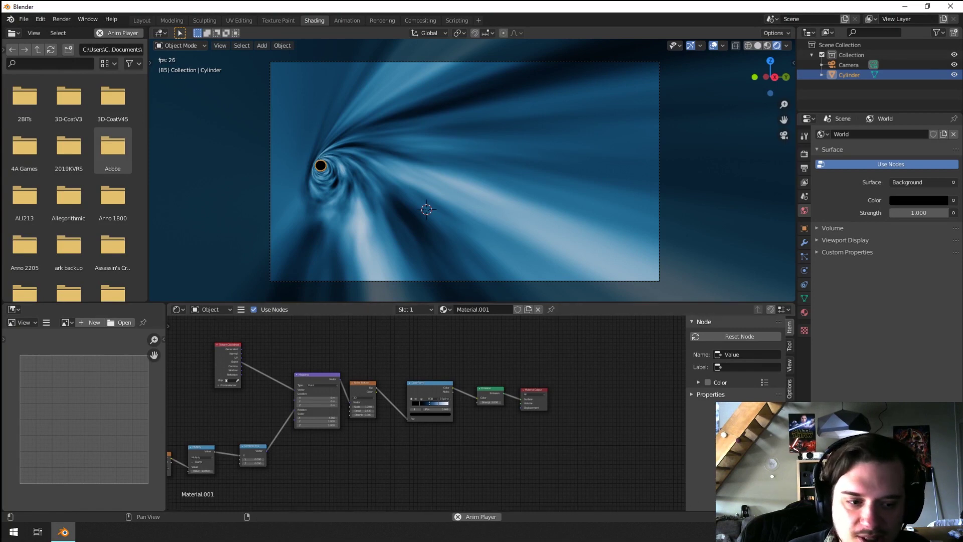
Split a Timeline area below the node editor and bring the frame-driven Value node into view.
left_click_drag(169, 509, 174, 436)
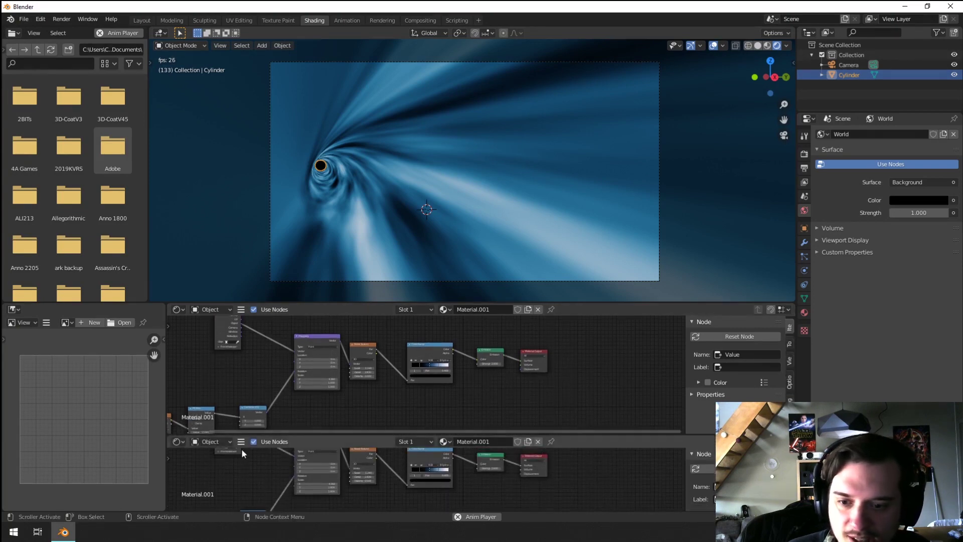
left_click(177, 442)
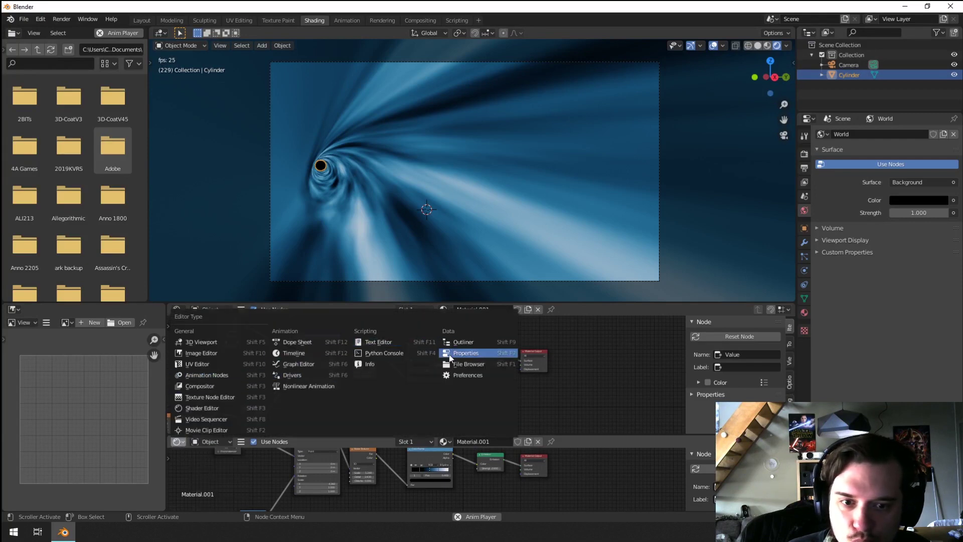
left_click(308, 354)
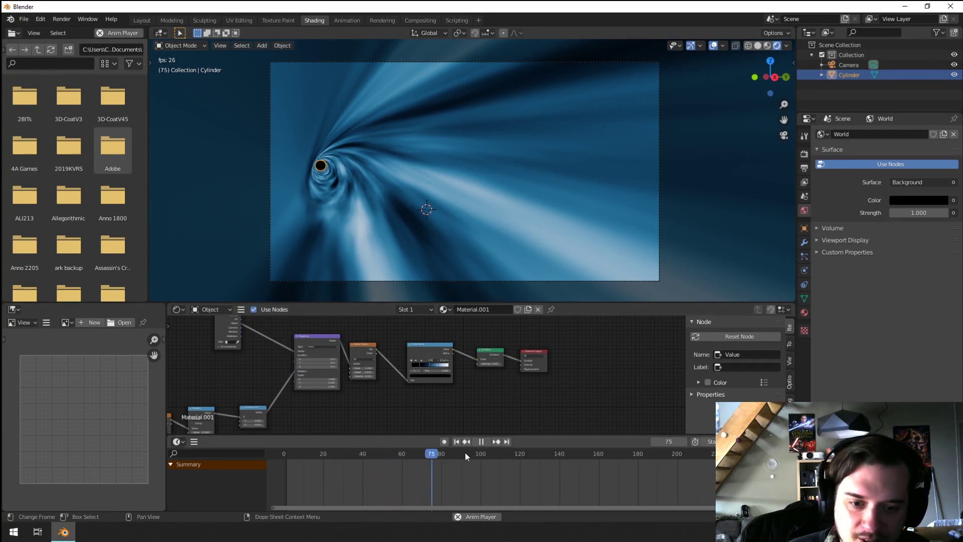
middle_click_drag(220, 406, 437, 431)
scroll(441, 356, "up", 3)
scroll(441, 356, "up", 2)
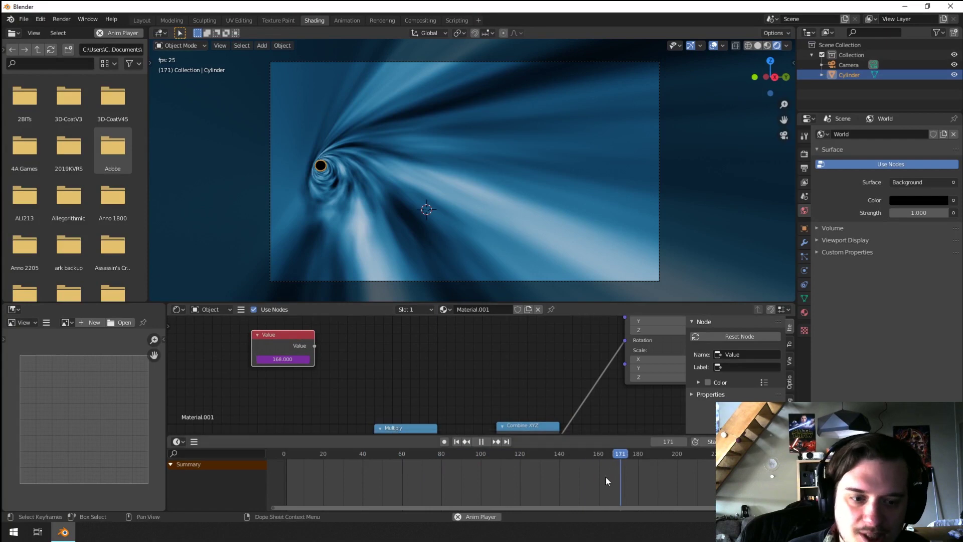
middle_click_drag(419, 383, 411, 394)
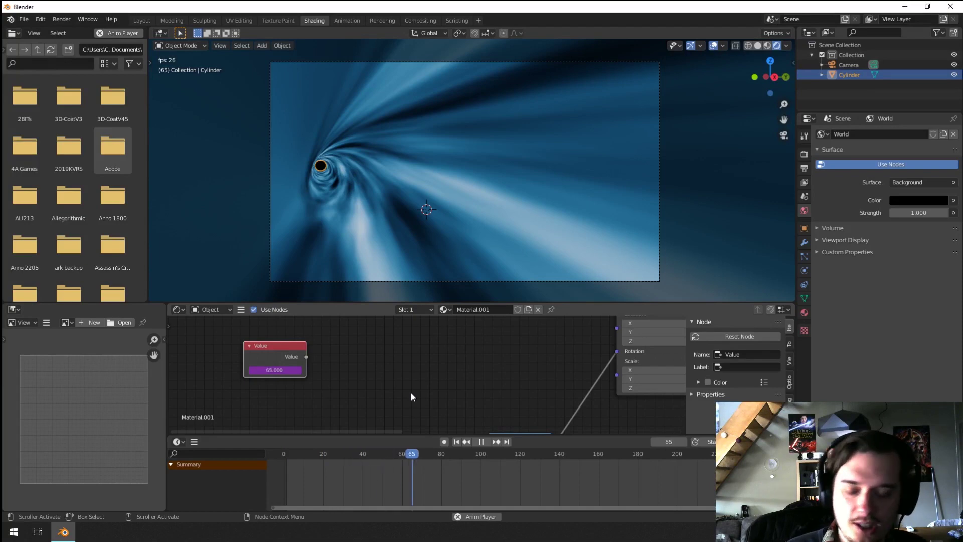
middle_click_drag(403, 391, 382, 402)
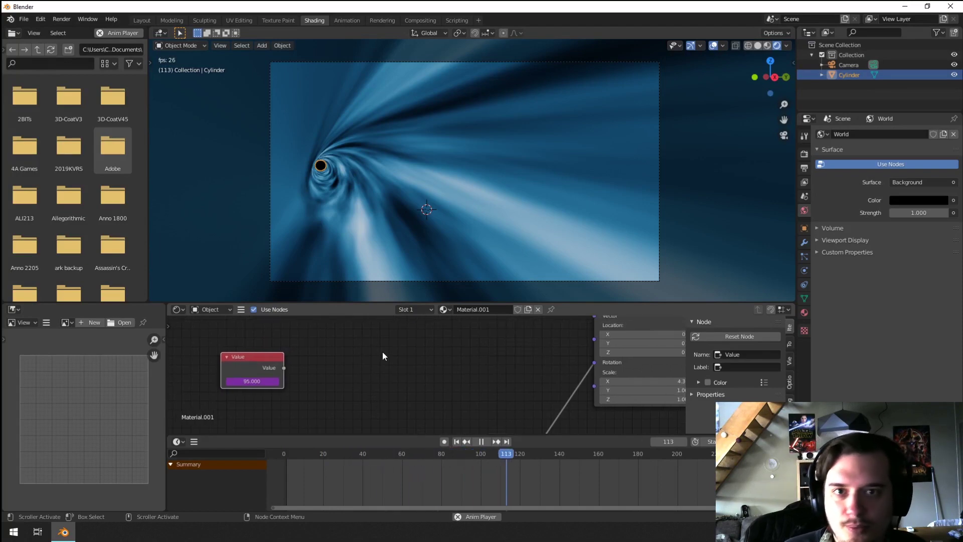
scroll(383, 359, "down", 1)
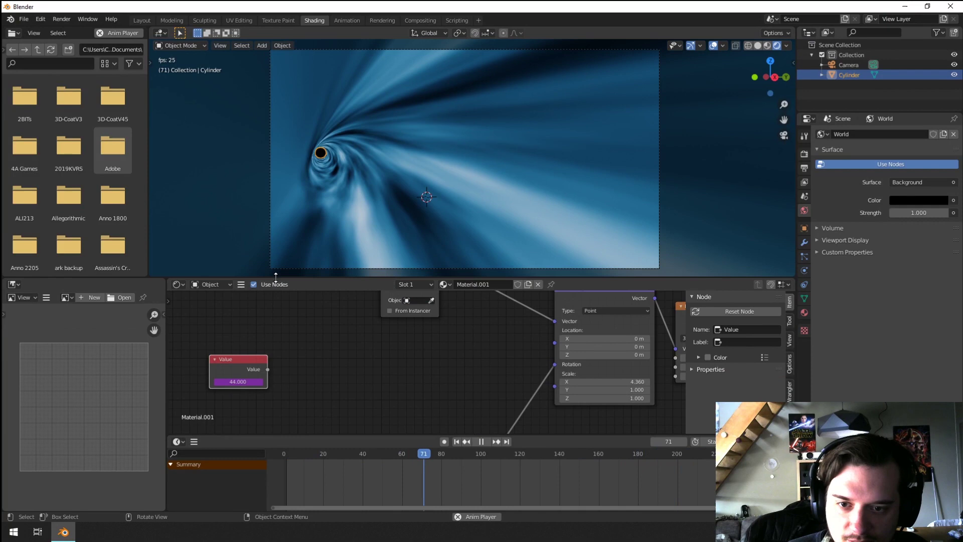
Remove the timeline area and add a Combine XYZ node beside the Value node.
left_click_drag(167, 435, 351, 451)
key("shift+a")
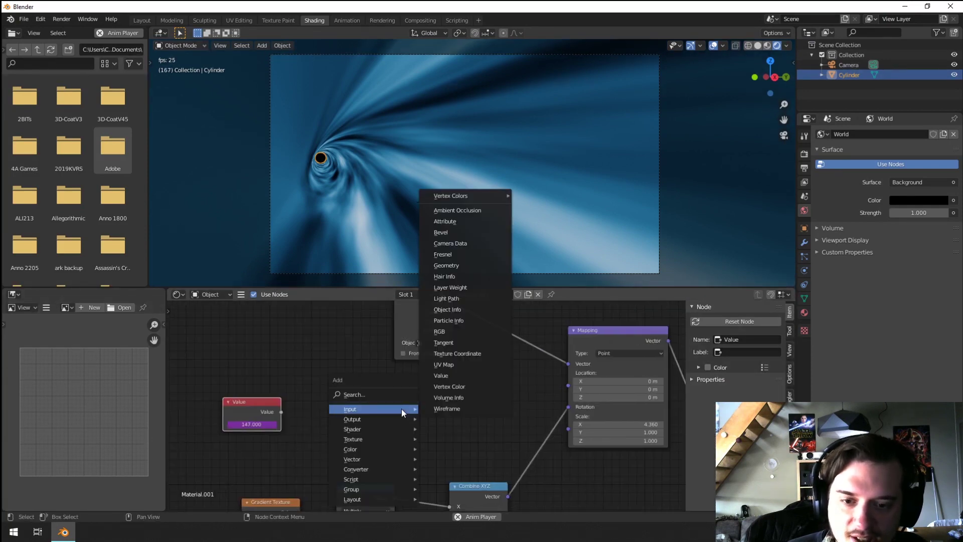
mouse_move(380, 448)
mouse_move(380, 466)
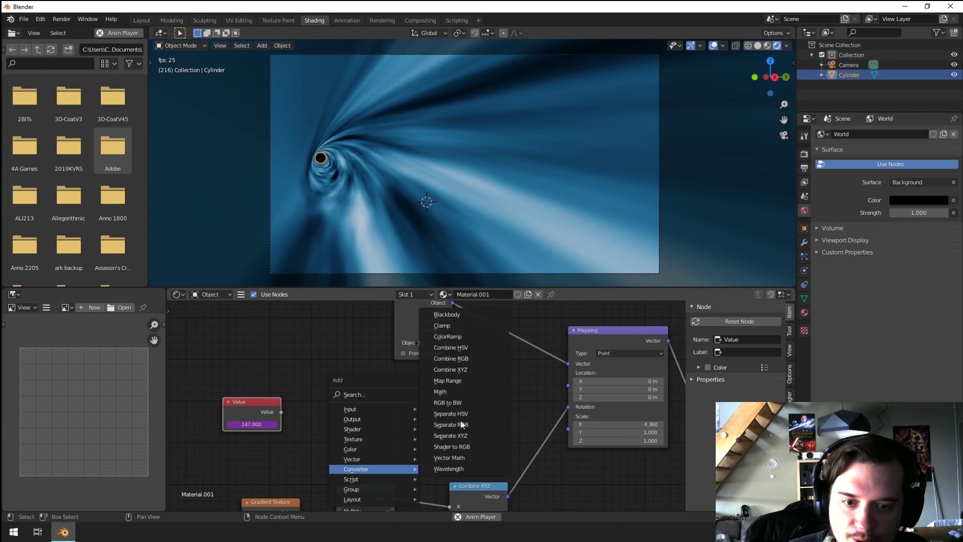
left_click(471, 361)
left_click(389, 384)
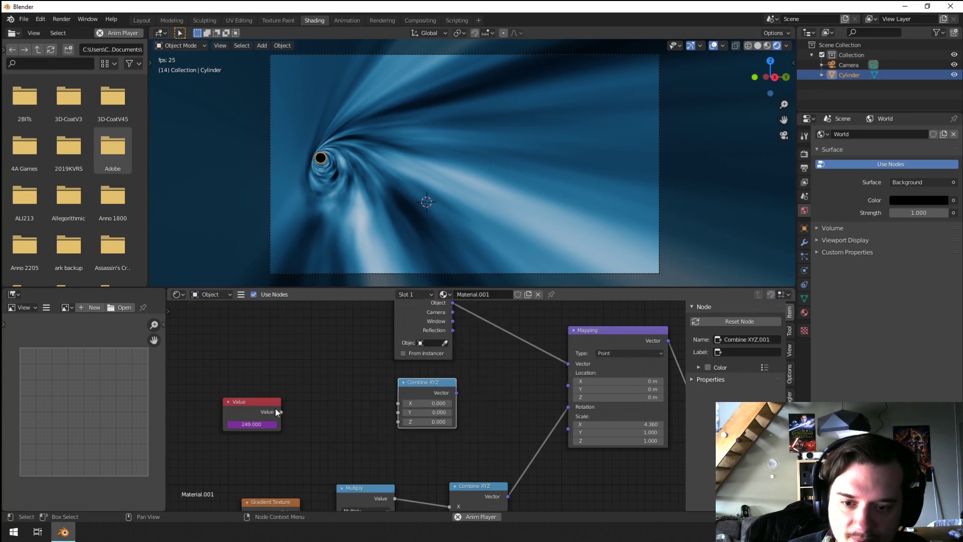
Link Value to Combine XYZ X and its Vector to Mapping Location, then stop playback.
left_click_drag(283, 411, 295, 409)
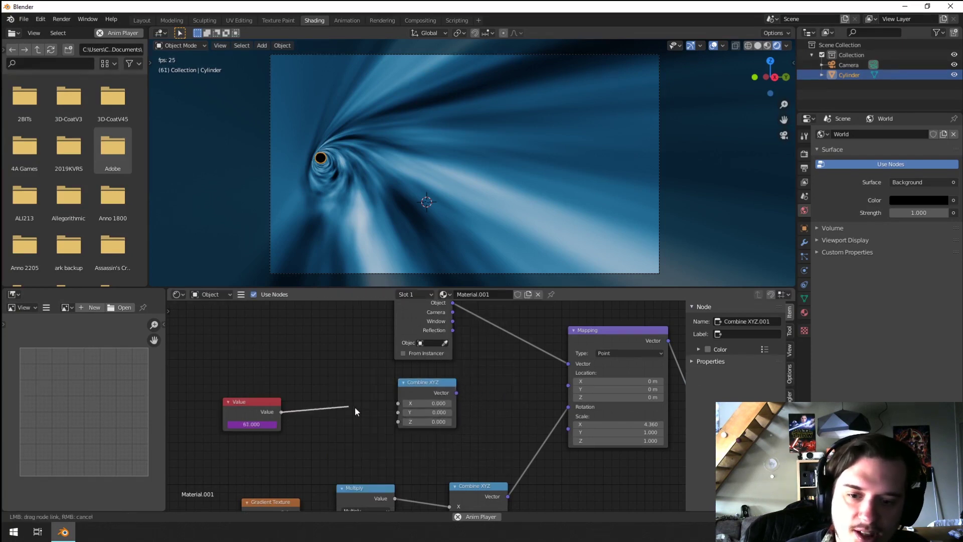
left_click_drag(354, 407, 272, 416)
left_click_drag(354, 415, 399, 403)
middle_click_drag(484, 403, 422, 418)
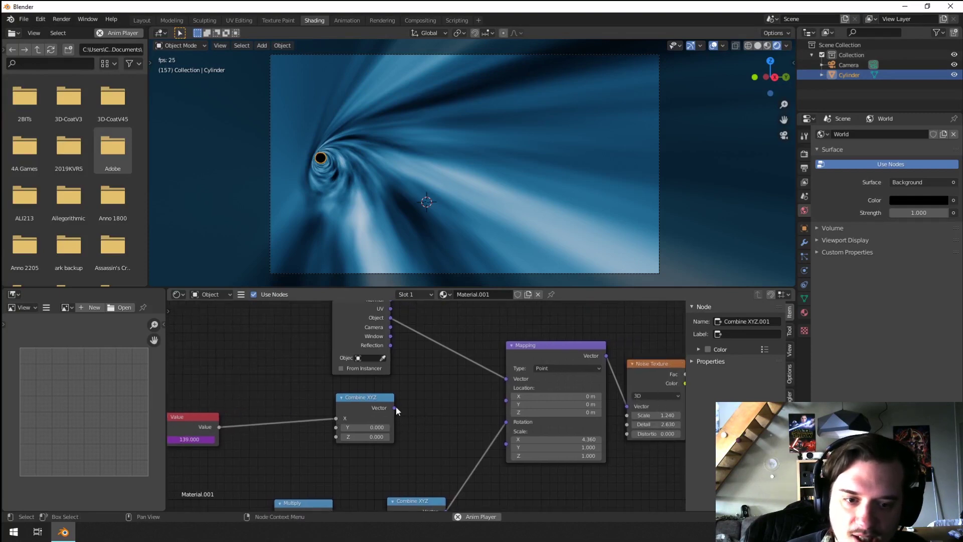
left_click_drag(395, 408, 513, 400)
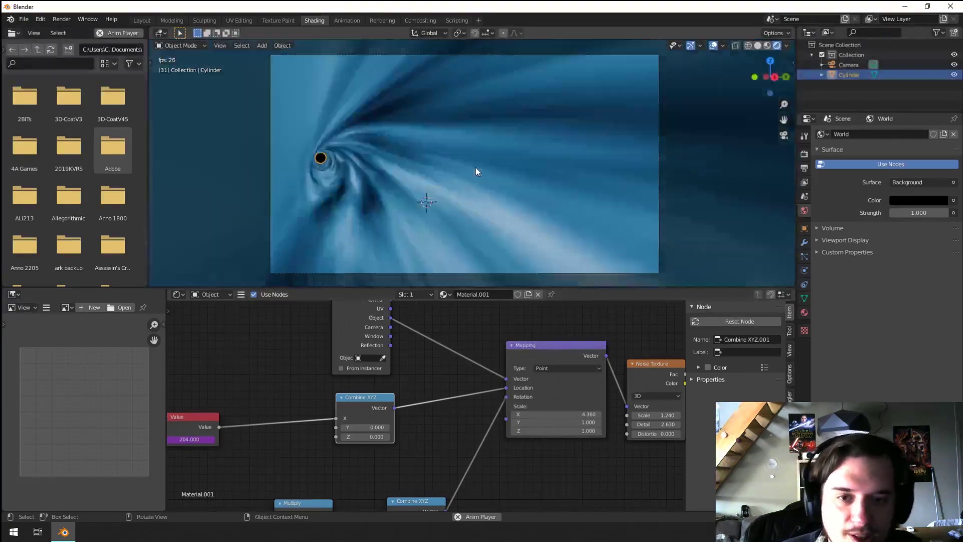
key("space")
middle_click_drag(396, 428, 489, 399)
scroll(365, 390, "up", 1)
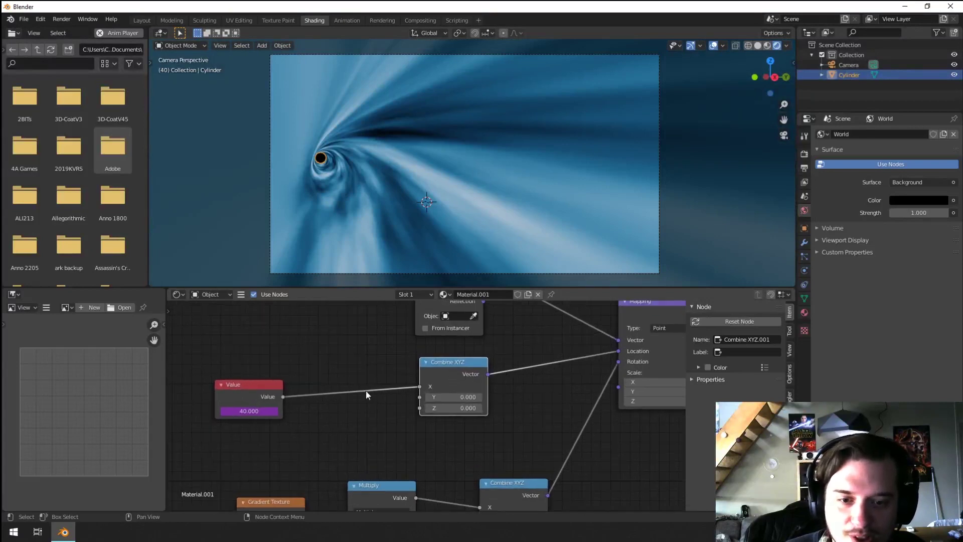
middle_click_drag(365, 390, 396, 403)
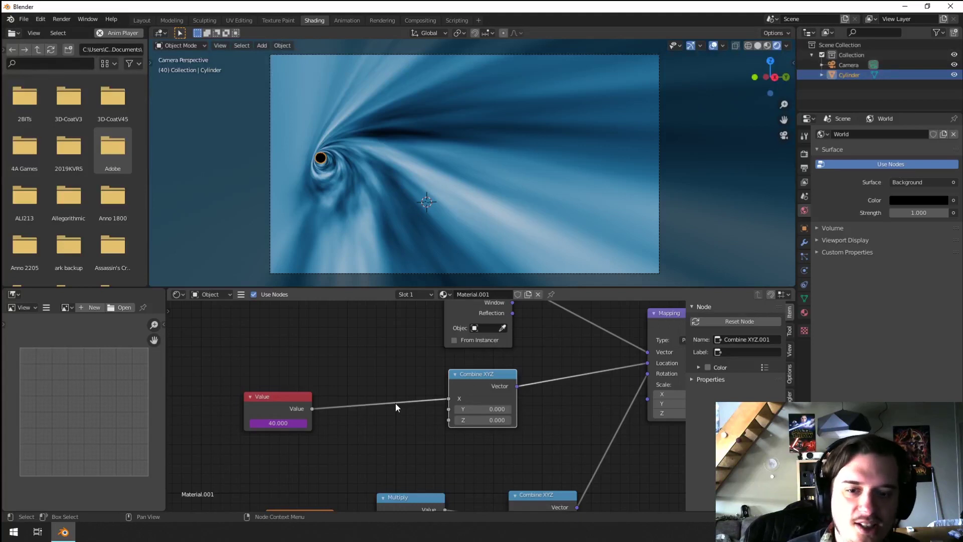
Drop a Math node onto the Value–Combine XYZ link and set it to Divide.
key("shift+a")
mouse_move(357, 358)
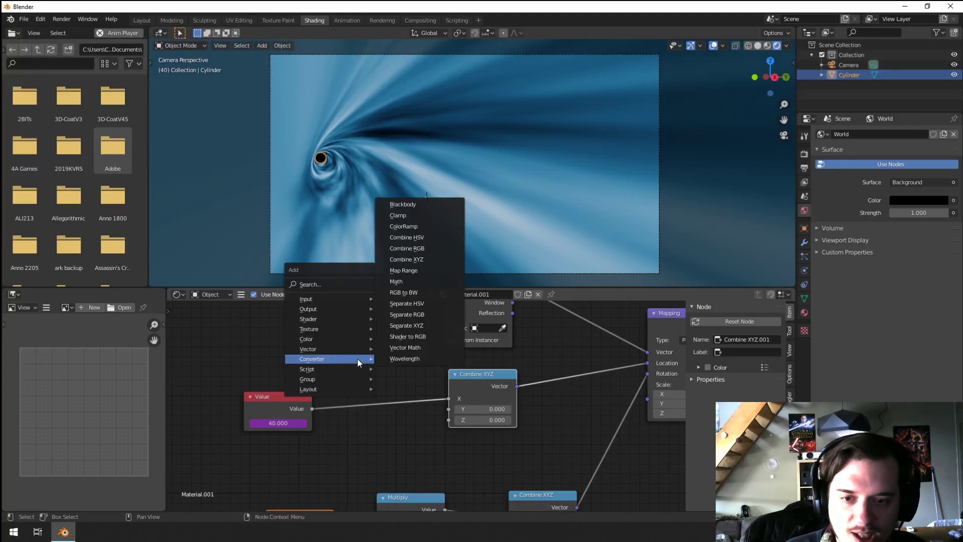
left_click(399, 282)
left_click(418, 414)
left_click(383, 401)
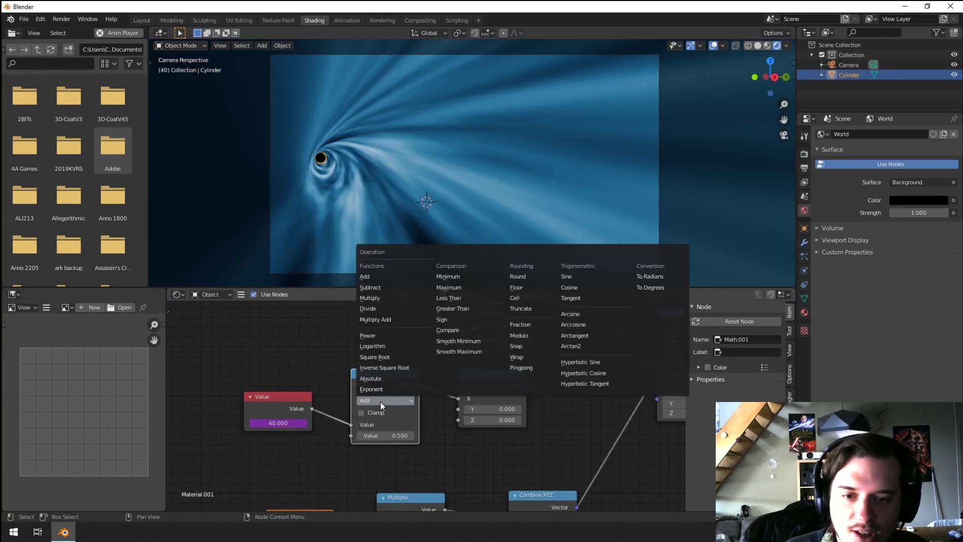
left_click(392, 311)
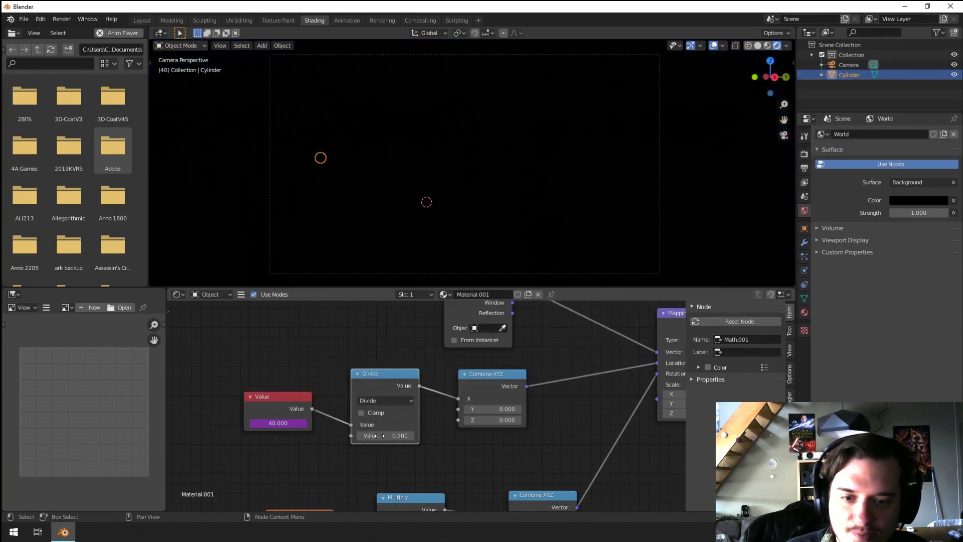
Enter a divisor of 30, replay, then adjust the divisor down to 4.5.
left_click(386, 437)
type("30")
key("Return")
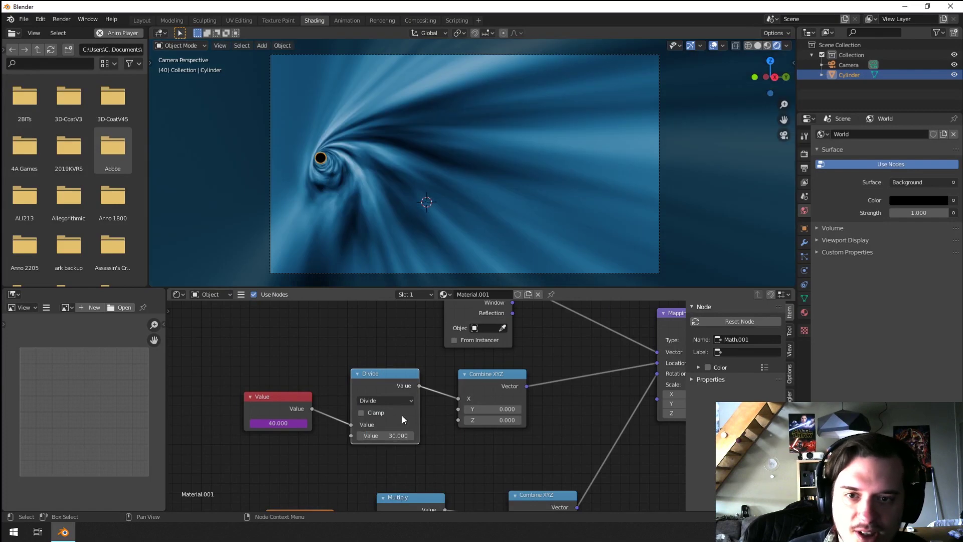
key("space")
middle_click_drag(460, 414, 442, 430)
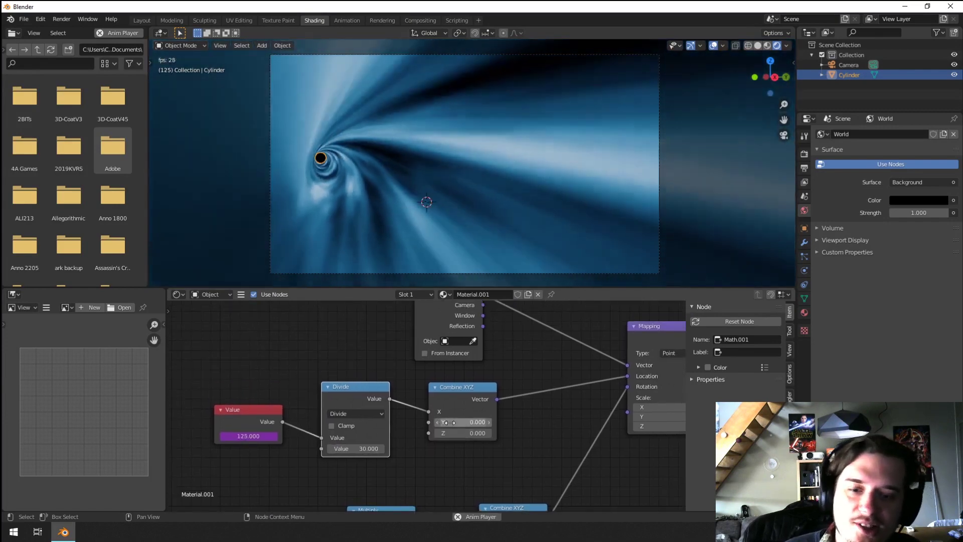
left_click_drag(356, 450, 296, 450)
middle_click_drag(398, 474, 392, 451)
left_click_drag(361, 426, 344, 426)
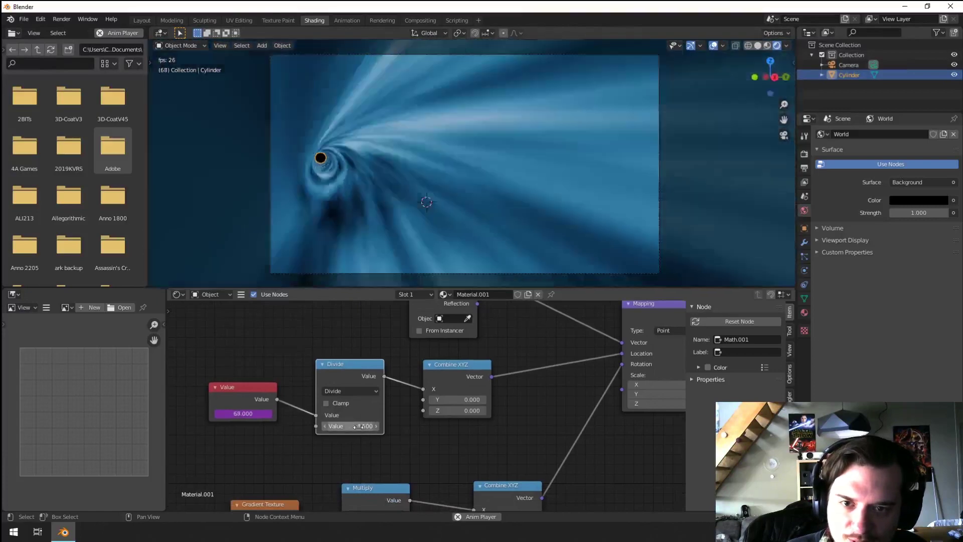
middle_click_drag(409, 437, 393, 395)
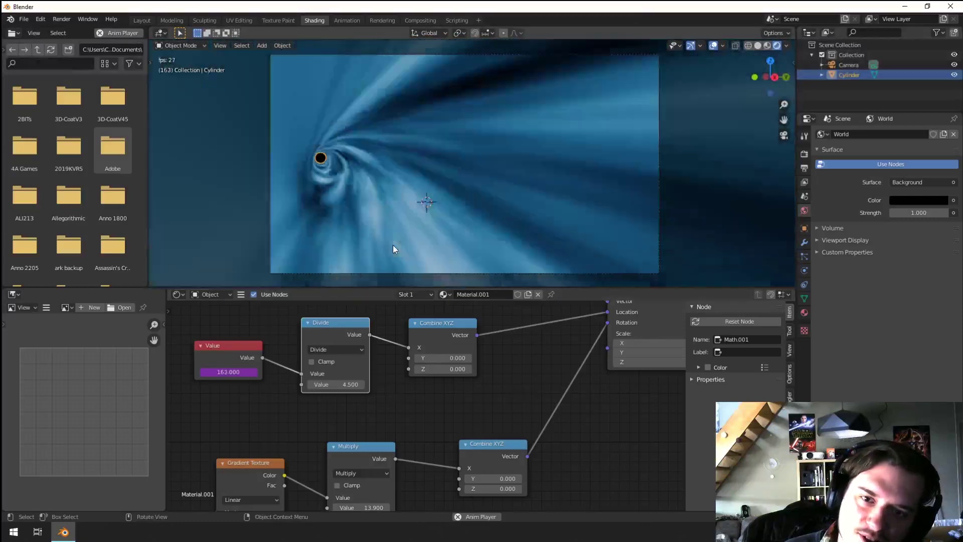
middle_click_drag(393, 245, 532, 212)
Bring up the cylinder's context menu, then hide the viewport overlays.
scroll(524, 221, "down", 3)
right_click(501, 237)
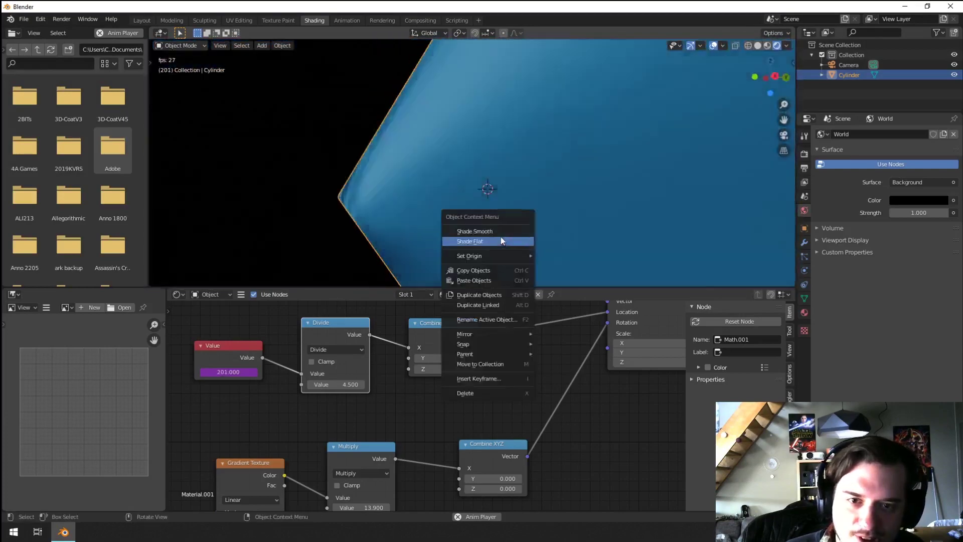
scroll(321, 228, "up", 3)
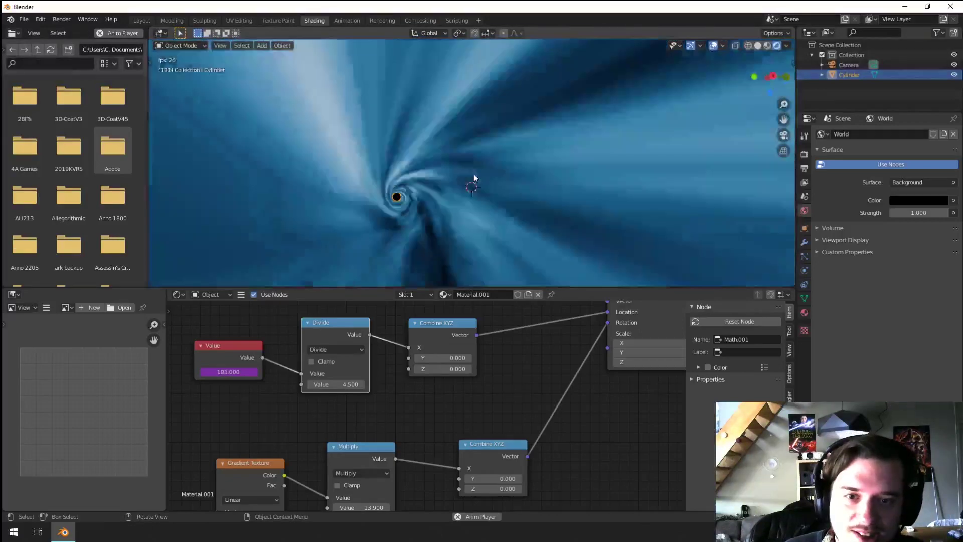
left_click(714, 45)
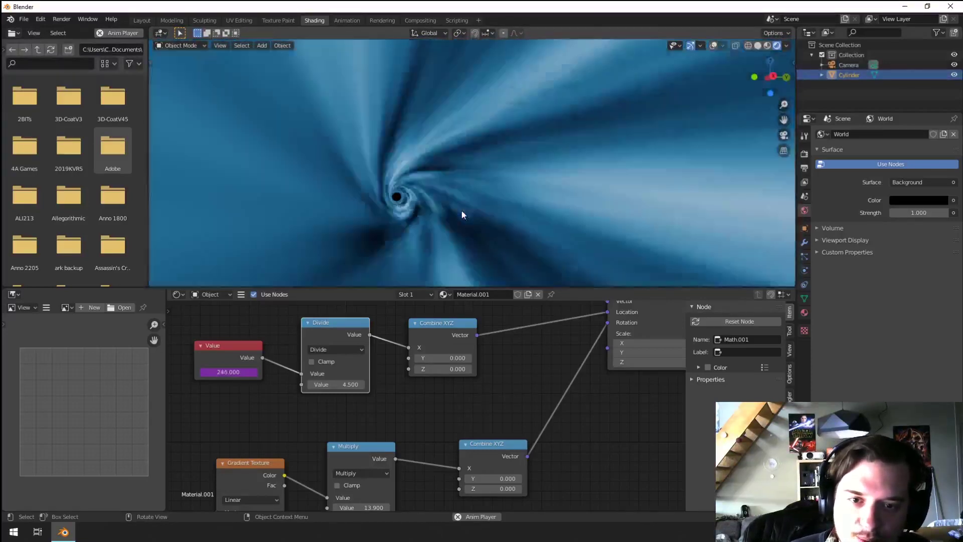
From a side view with overlays back on, add an Ico Sphere and scale it up.
middle_click_drag(511, 192, 712, 44)
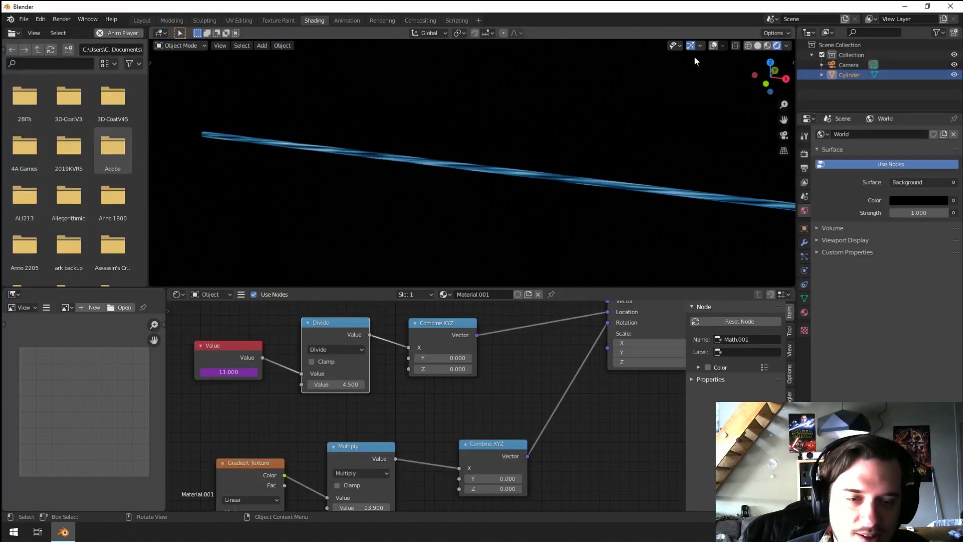
left_click(713, 45)
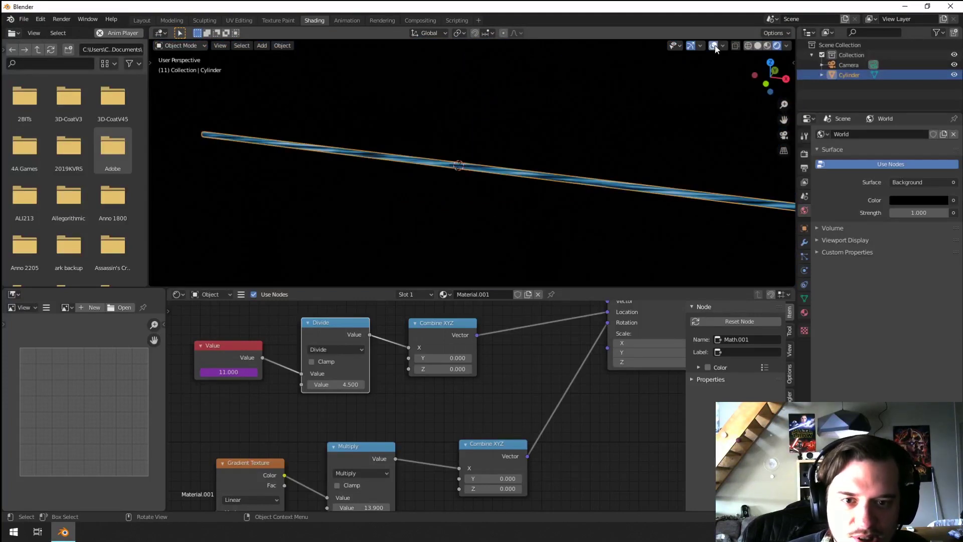
key("shift+a")
mouse_move(446, 197)
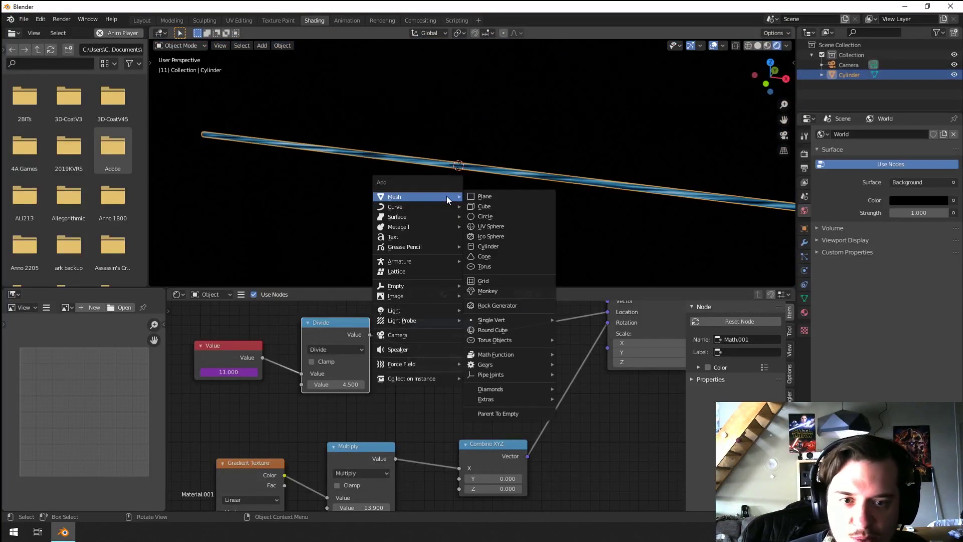
left_click(516, 236)
scroll(505, 122, "up", 4)
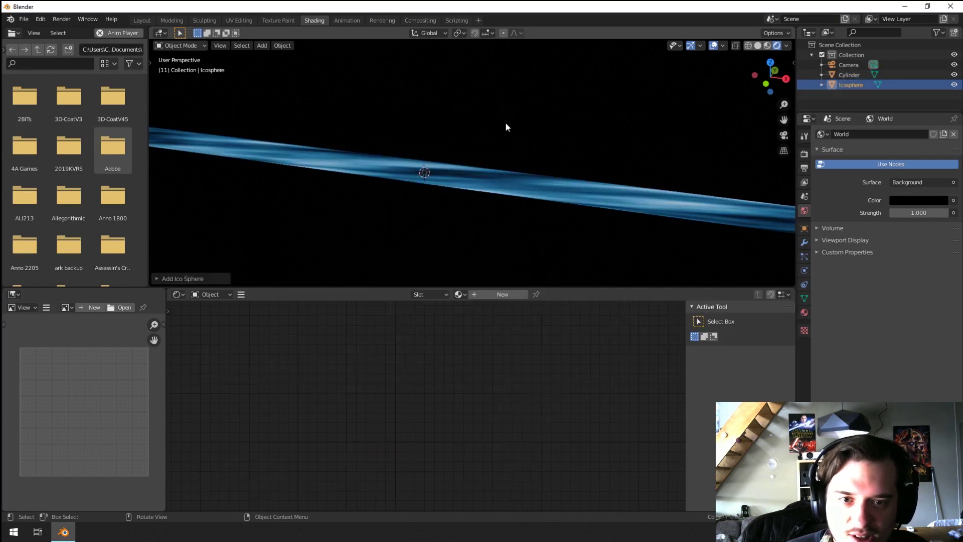
key("s")
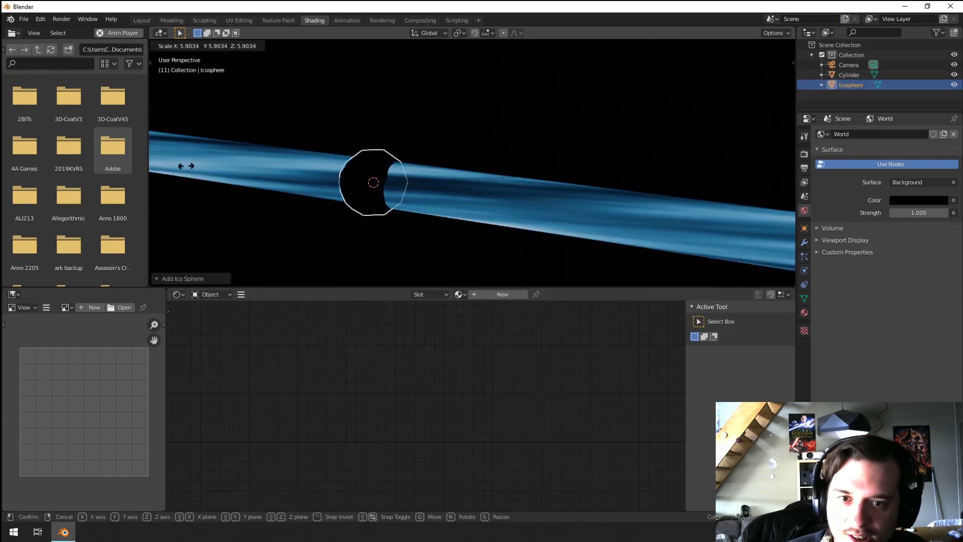
left_click(152, 171)
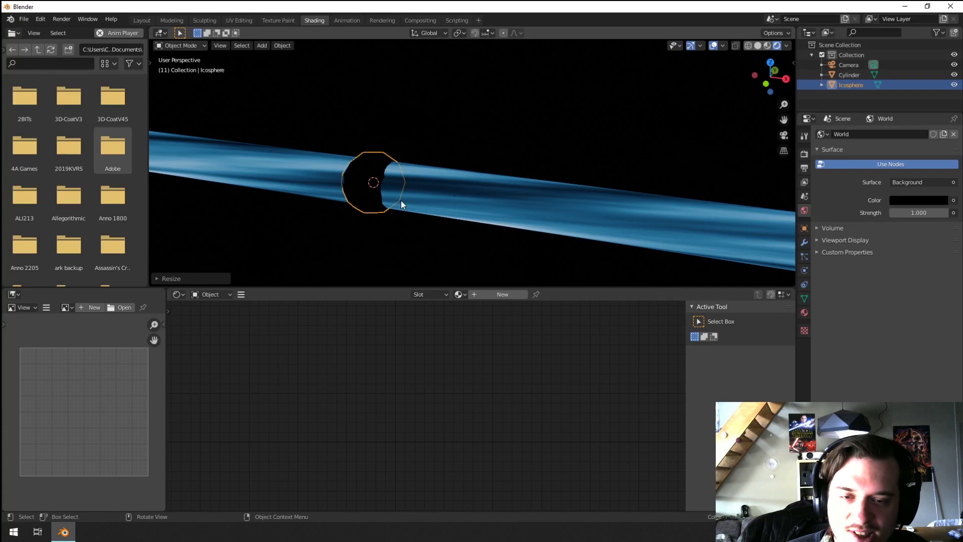
Switch to solid shading and slide the sphere along X to the cylinder's left end.
mouse_move(401, 200)
middle_mouse_down("shift")
mouse_move(553, 218)
mouse_move(411, 200)
mouse_move(387, 181)
mouse_move(542, 163)
middle_mouse_up("shift")
scroll(605, 247, "down", 5)
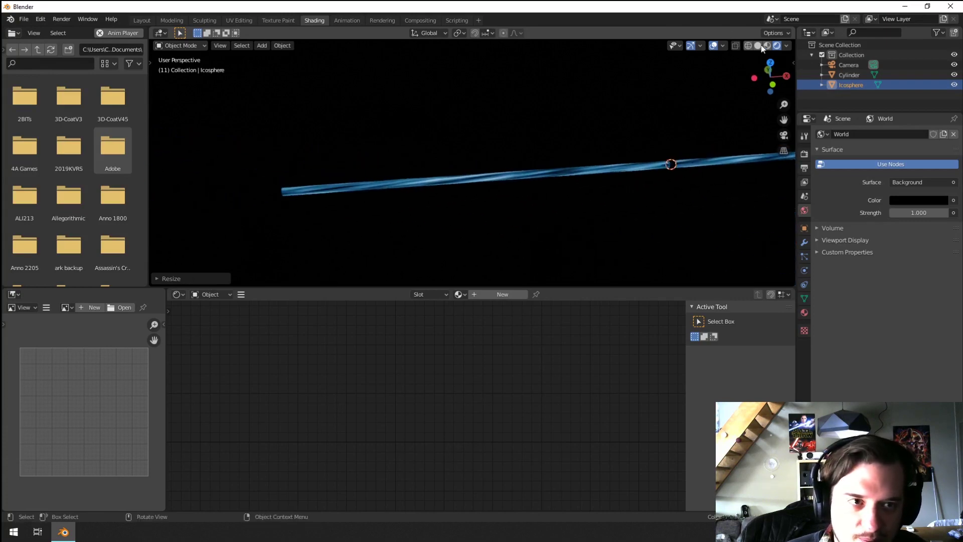
left_click(758, 46)
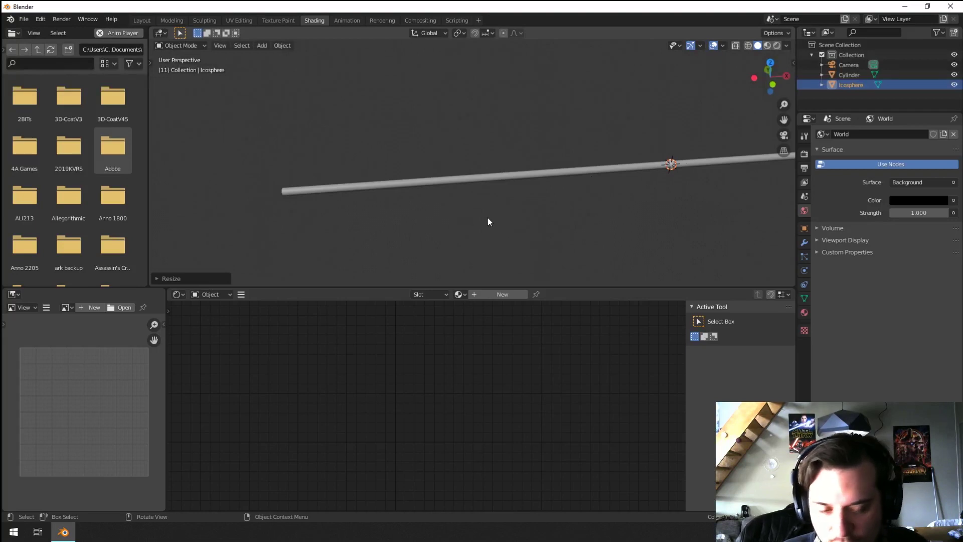
key("g")
key("y")
key("x")
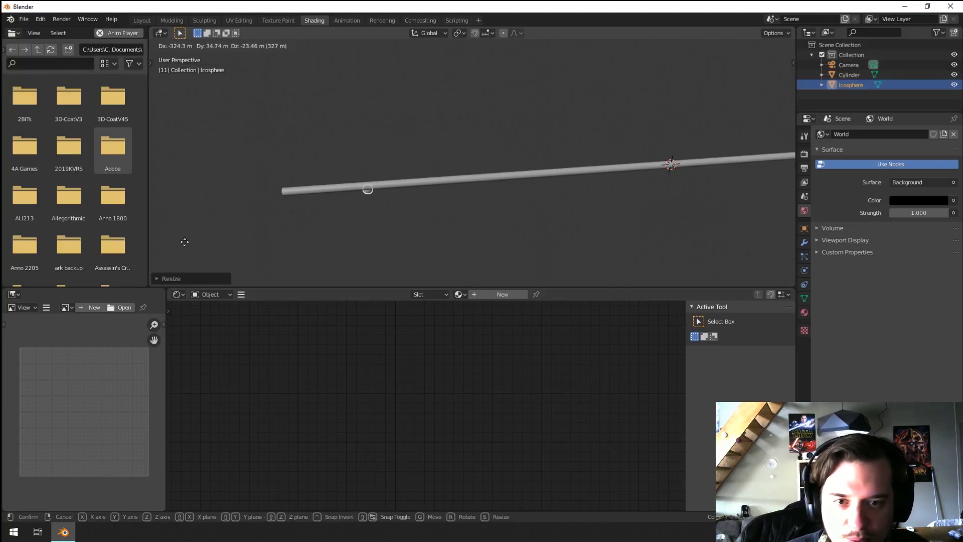
left_click(744, 241)
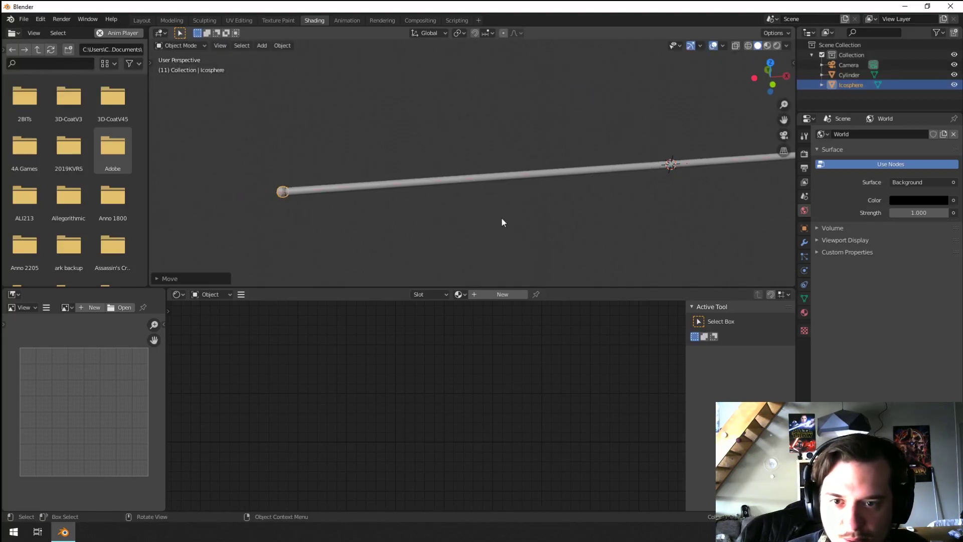
Frame the sphere and refine its X position at the tube end.
key("KP_Decimal")
scroll(534, 176, "up", 2)
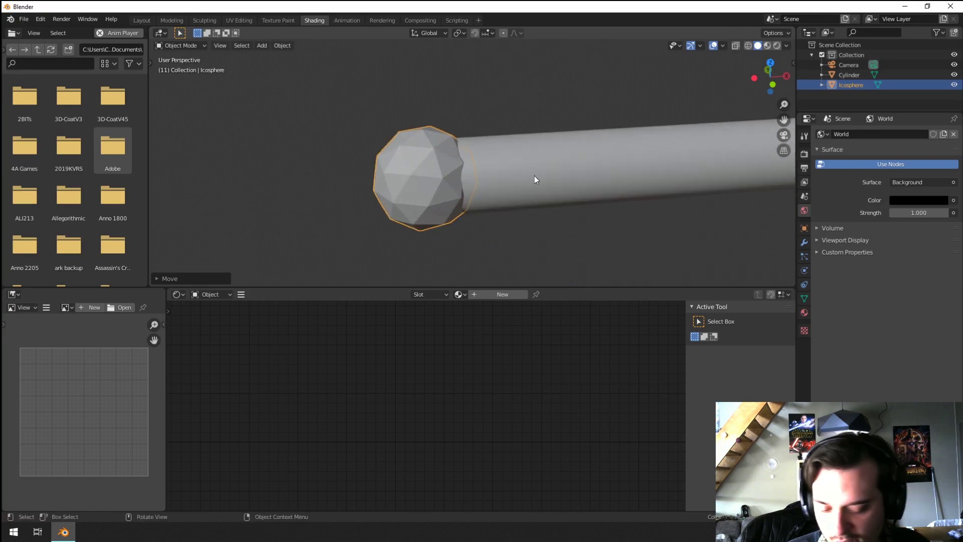
key("g")
key("x")
left_click(530, 191)
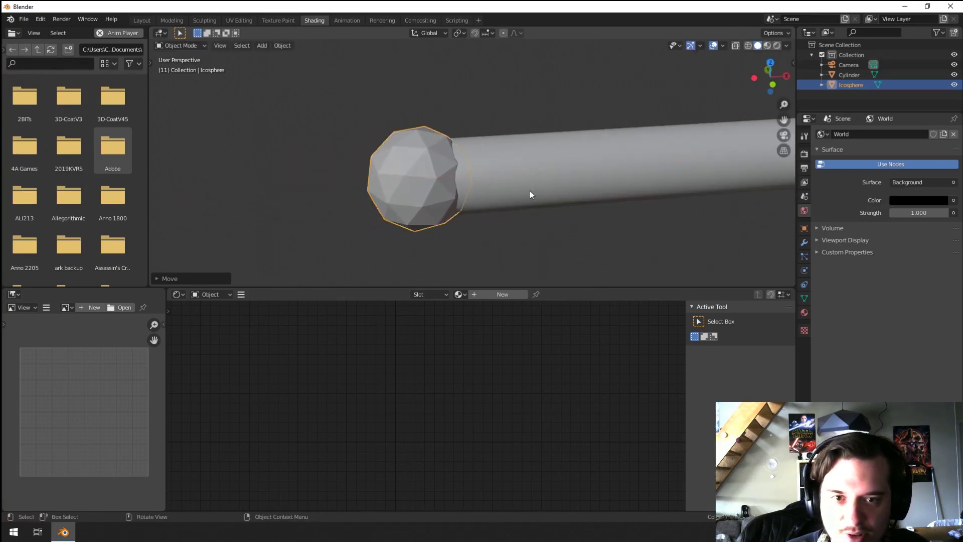
scroll(530, 190, "down", 10)
scroll(547, 213, "up", 5)
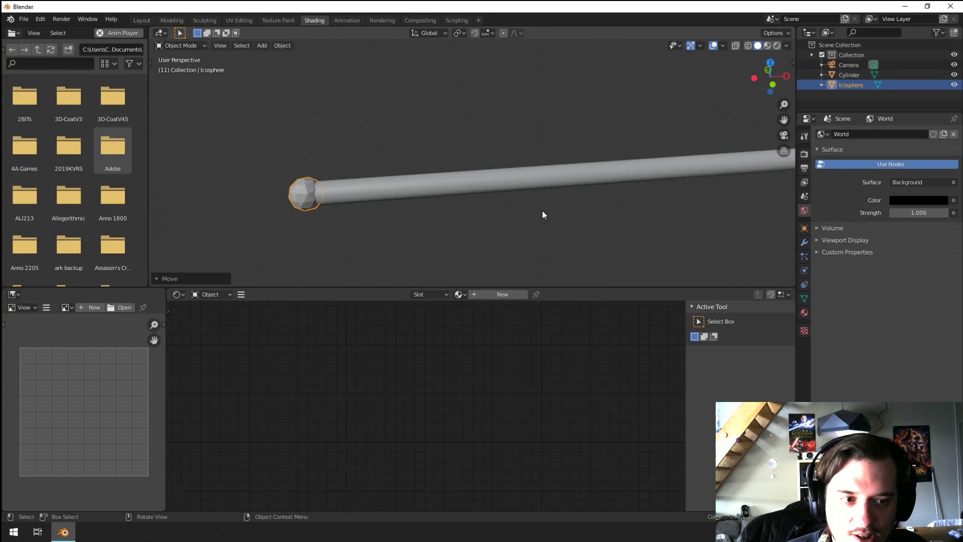
Add a Mirror modifier to the sphere with the Cylinder as mirror object.
left_click(805, 242)
left_click(863, 135)
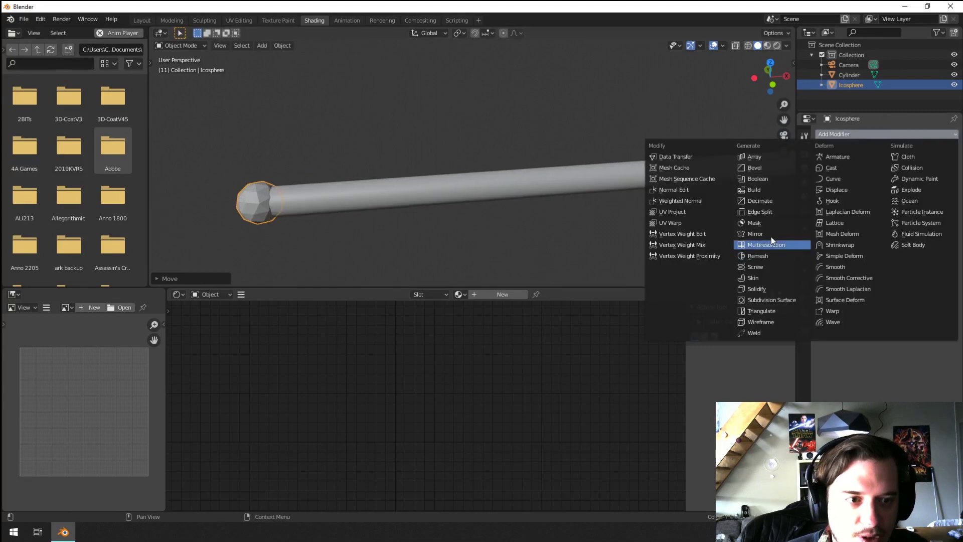
left_click(755, 234)
left_click(951, 238)
left_click(584, 194)
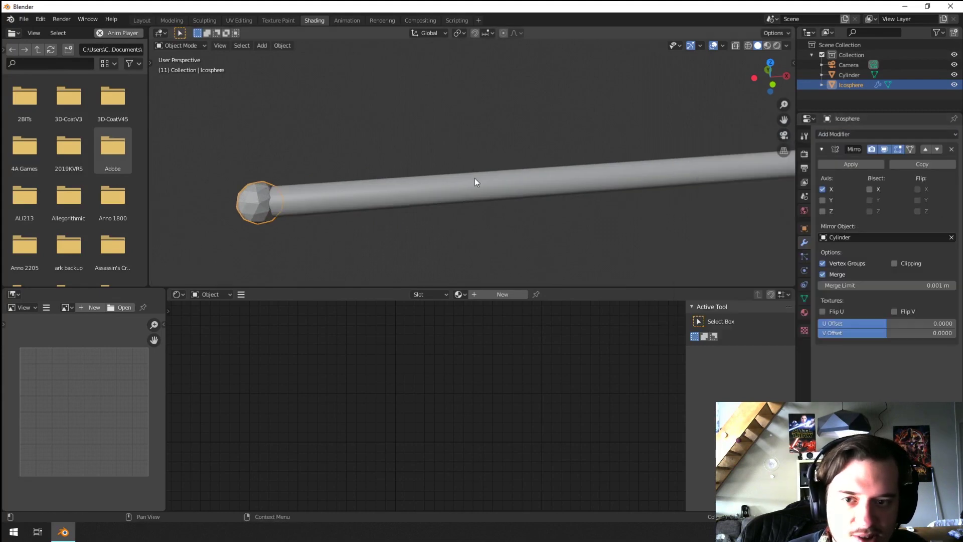
scroll(475, 179, "down", 5)
View the whole rod through the scene camera in Rendered shading.
middle_click_drag(718, 194, 377, 237, "shift")
middle_click_drag(607, 186, 727, 209, "shift")
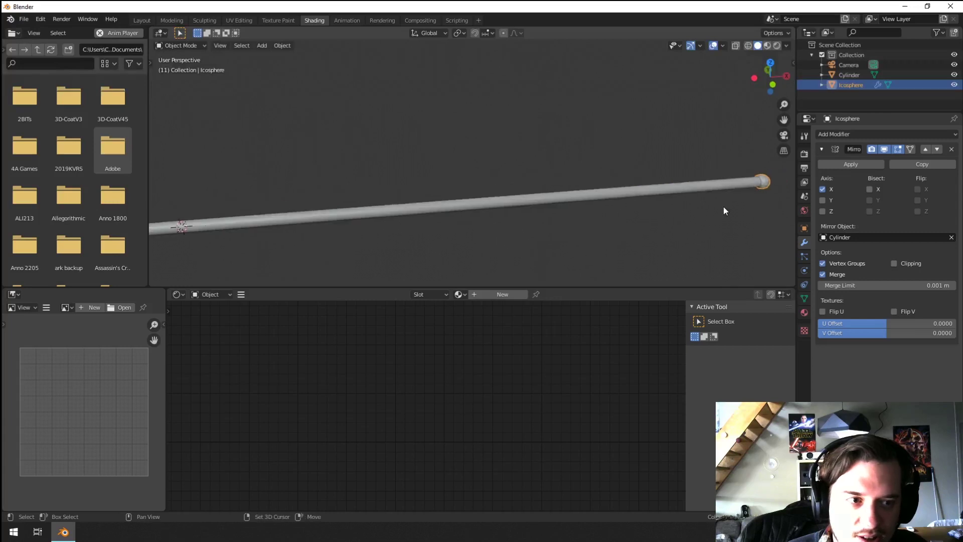
scroll(727, 209, "up", 2)
scroll(571, 189, "down", 2)
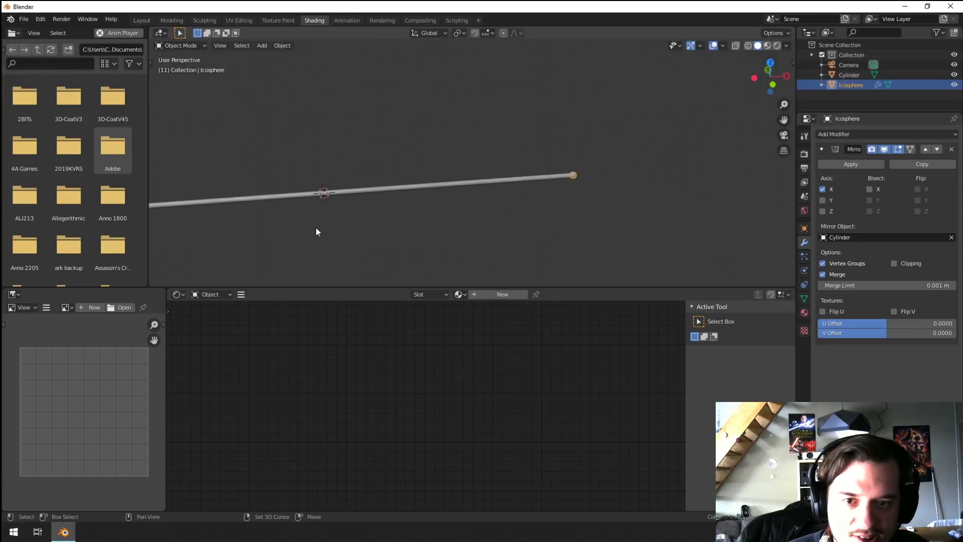
middle_click_drag(317, 229, 511, 214, "shift")
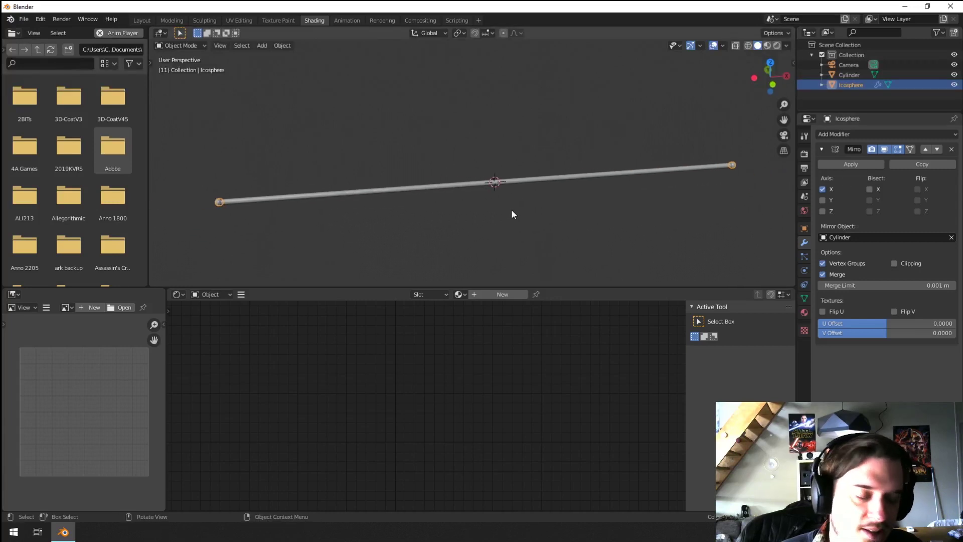
key("KP_0")
scroll(278, 150, "up", 3)
middle_click_drag(278, 151, 341, 162, "shift")
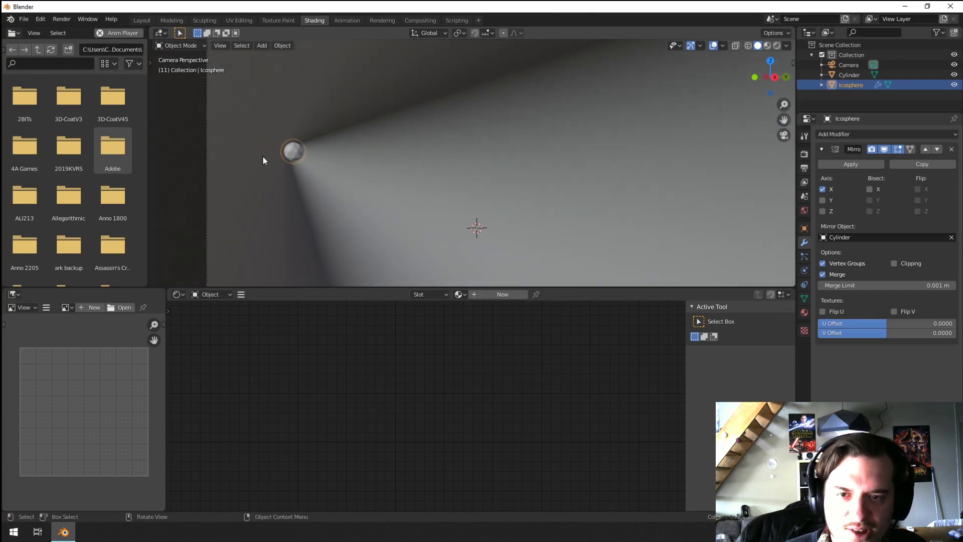
left_click(777, 46)
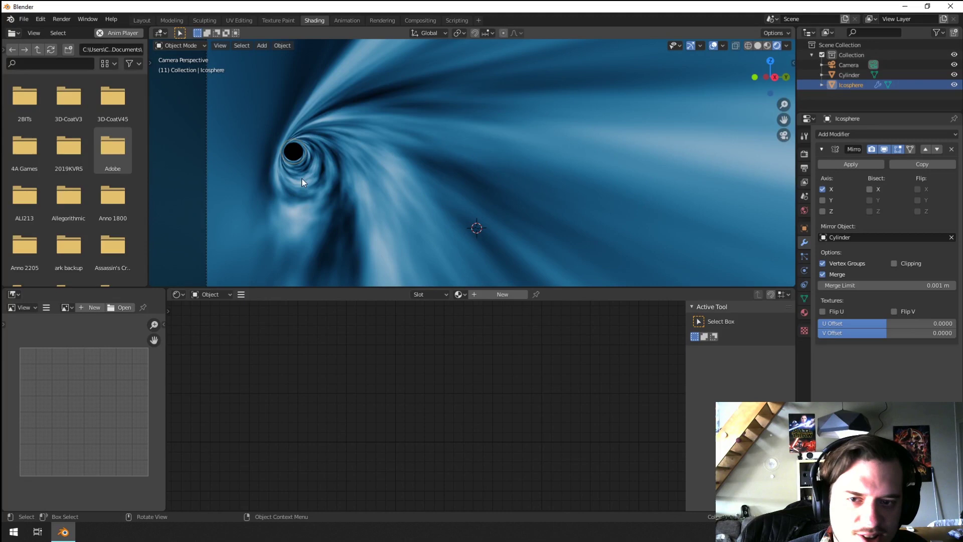
middle_click_drag(302, 178, 294, 162, "shift")
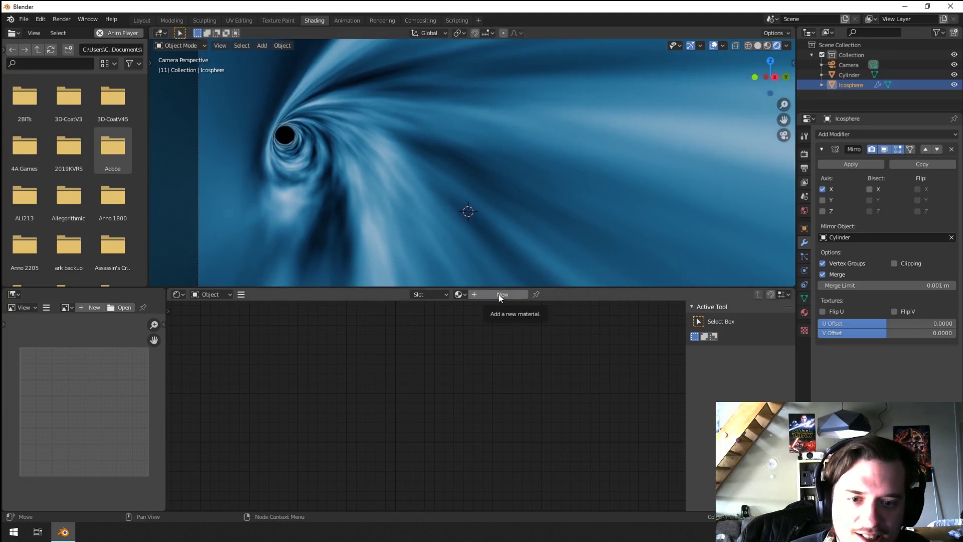
Create the sphere's whiteEmission material and rename the cylinder's material to hyperspace.
left_click(499, 294)
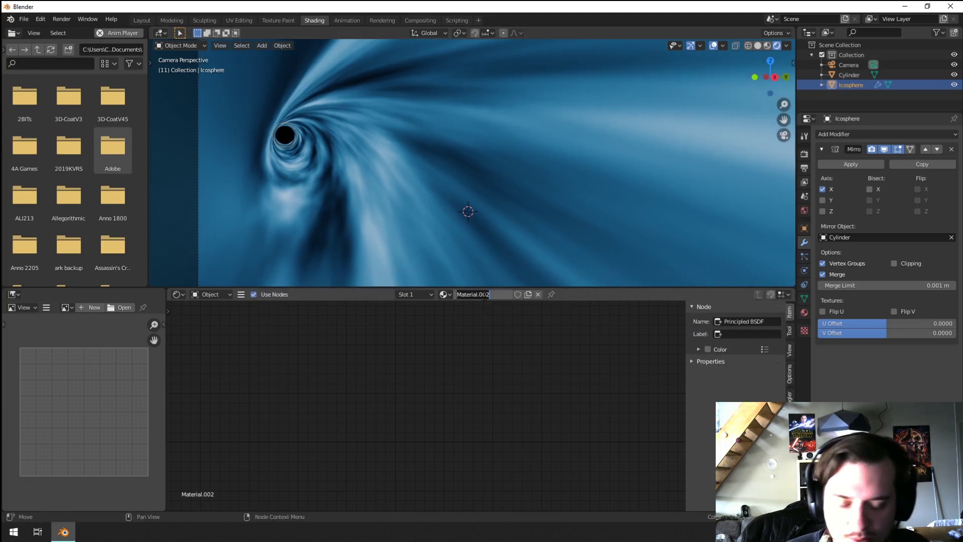
type("whiteEmission")
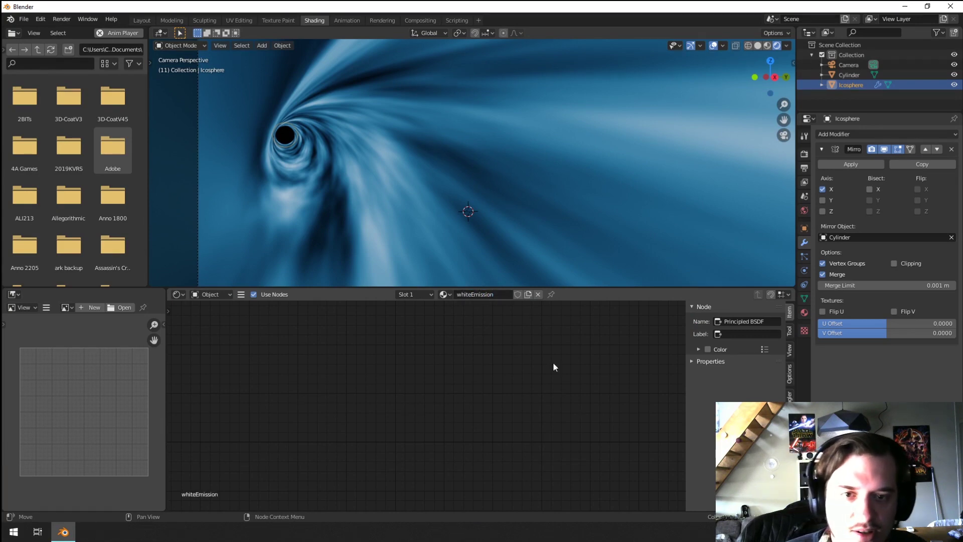
left_click(564, 153)
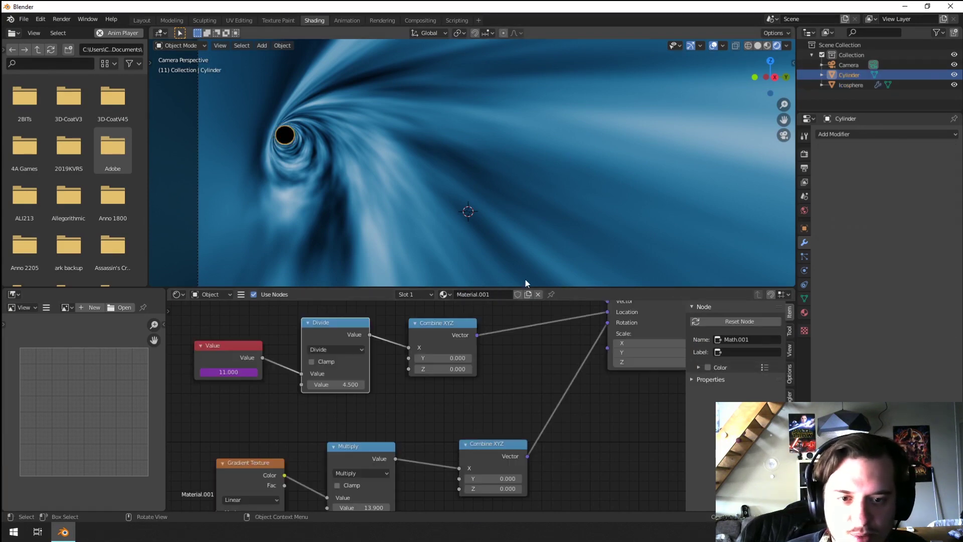
double_click(482, 294)
type("h")
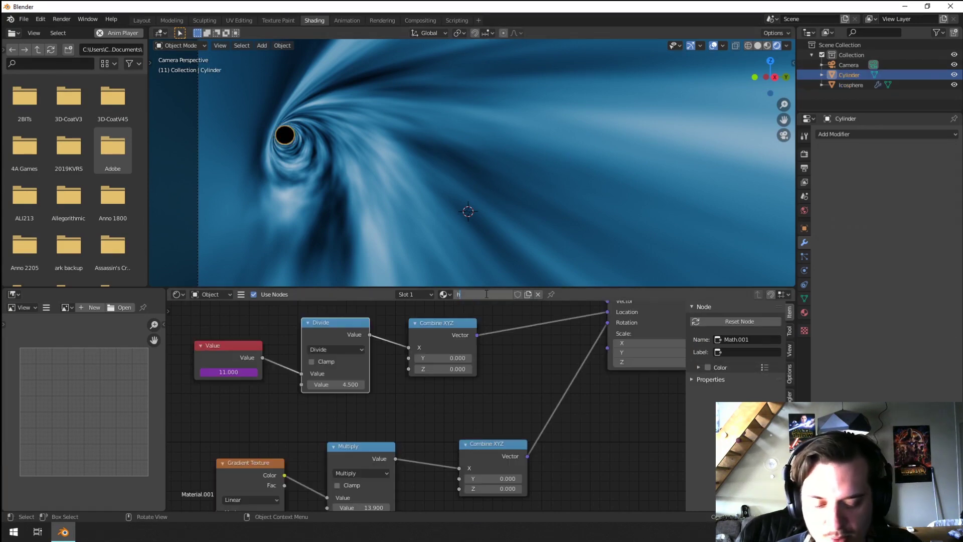
type("yperspace")
key("Return")
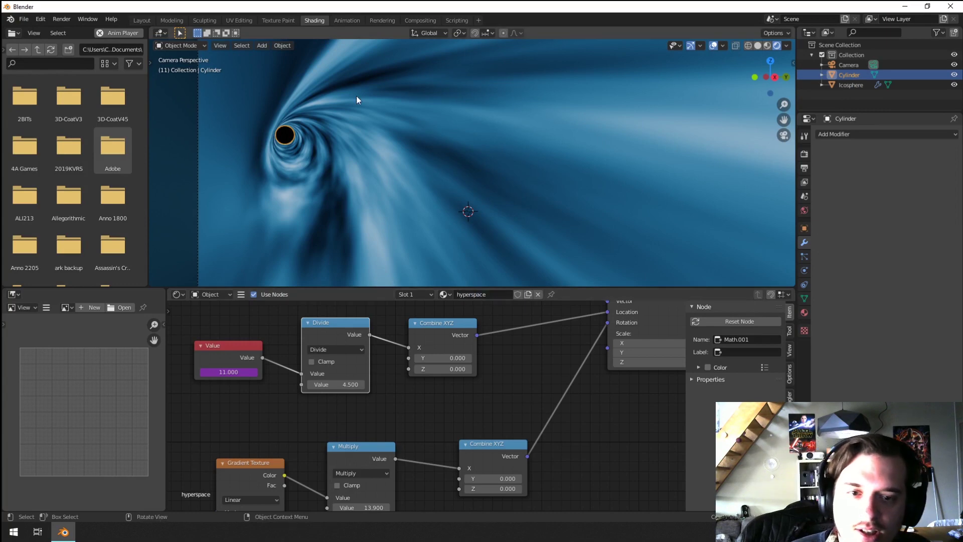
Set the sphere's surface shader to Emission with strength 3.
left_click(287, 137)
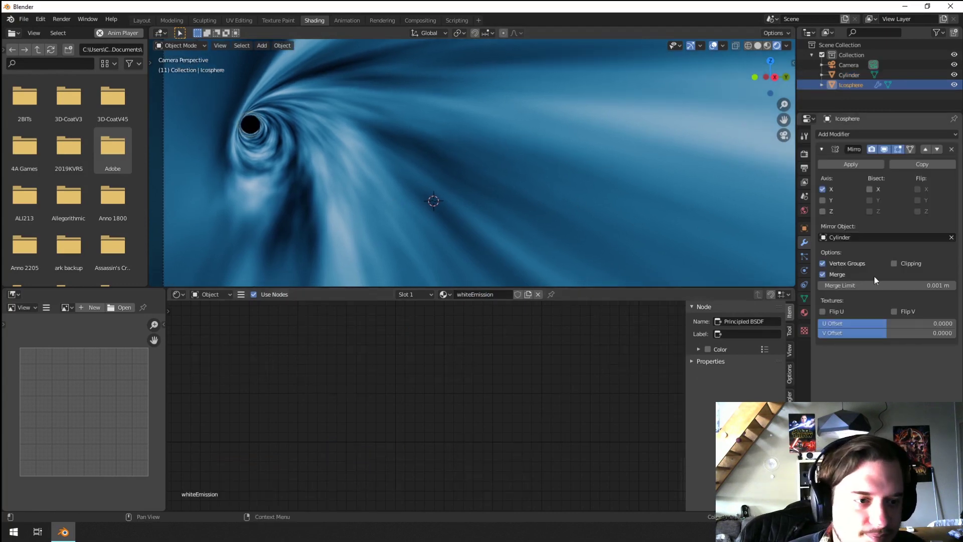
left_click(805, 312)
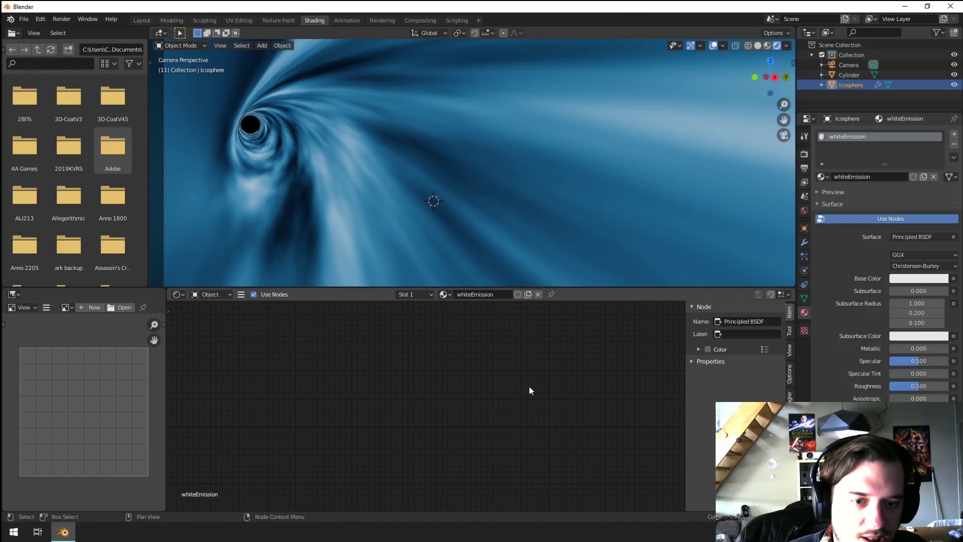
middle_click_drag(529, 385, 358, 412)
key("Home")
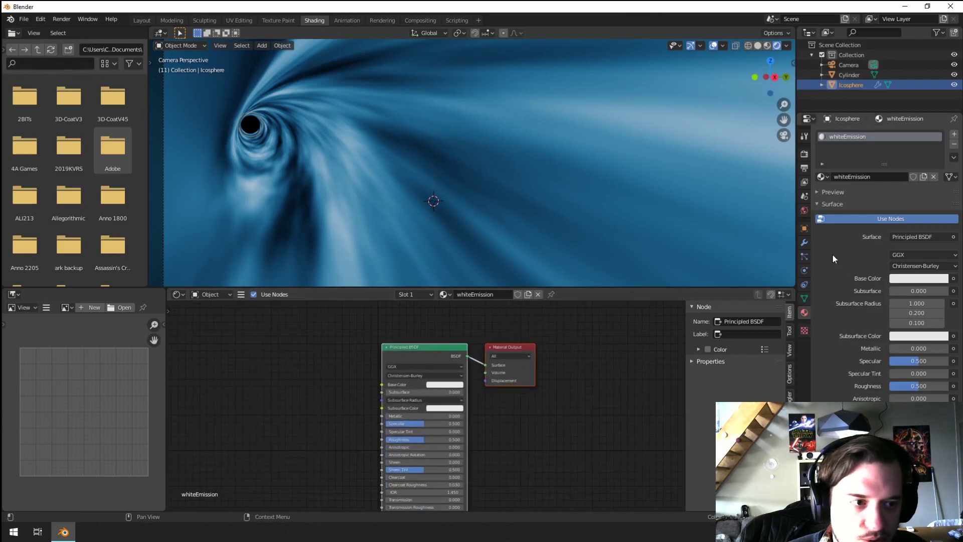
left_click(922, 238)
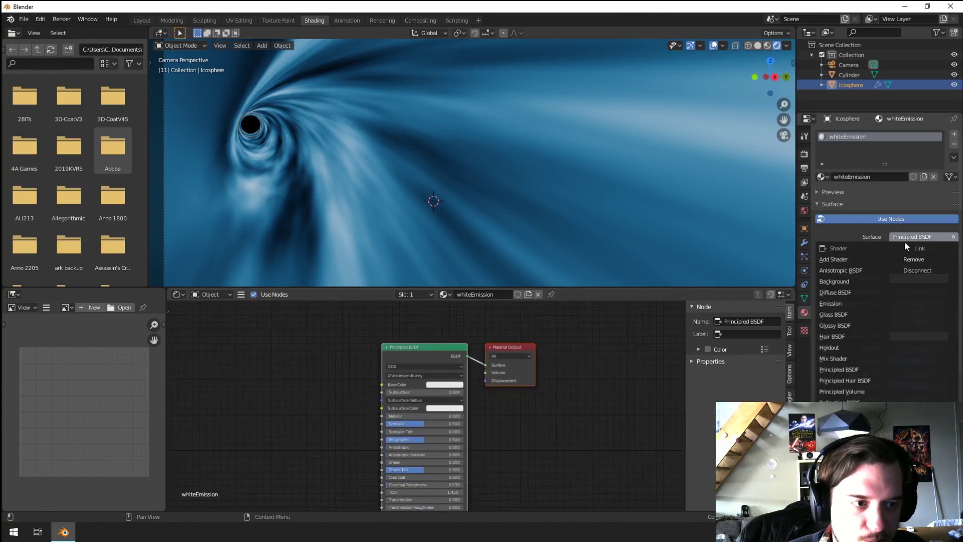
left_click(839, 302)
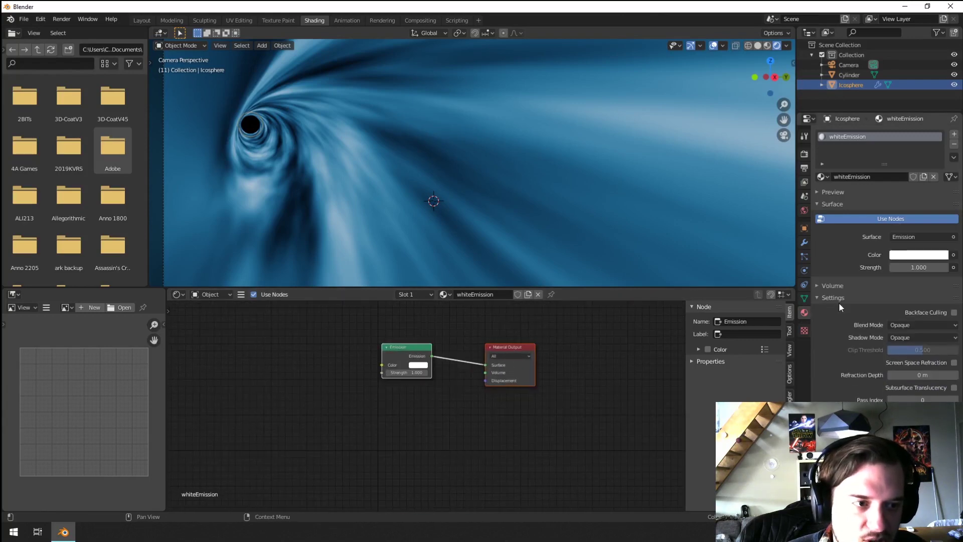
left_click(404, 373)
type("3")
key("Return")
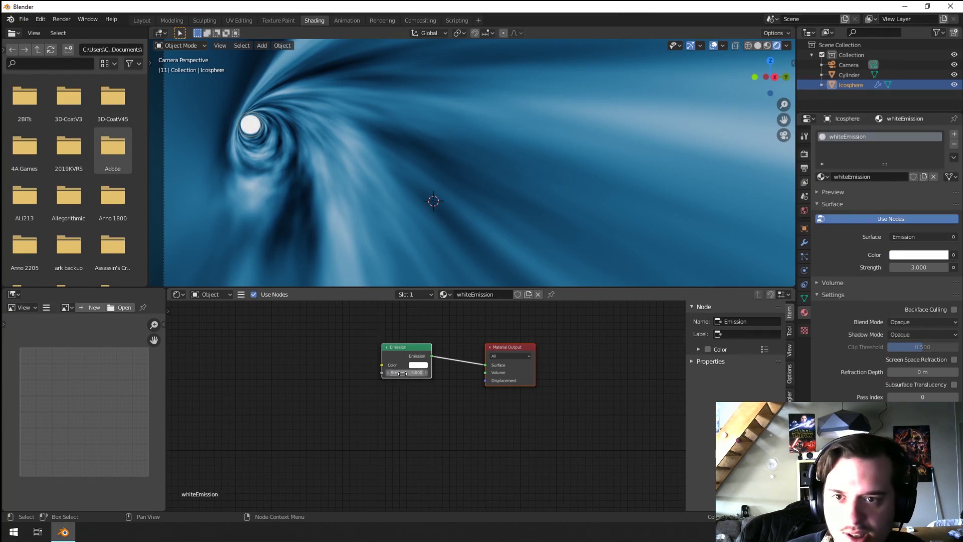
left_click(516, 161)
middle_click_drag(507, 171, 482, 188)
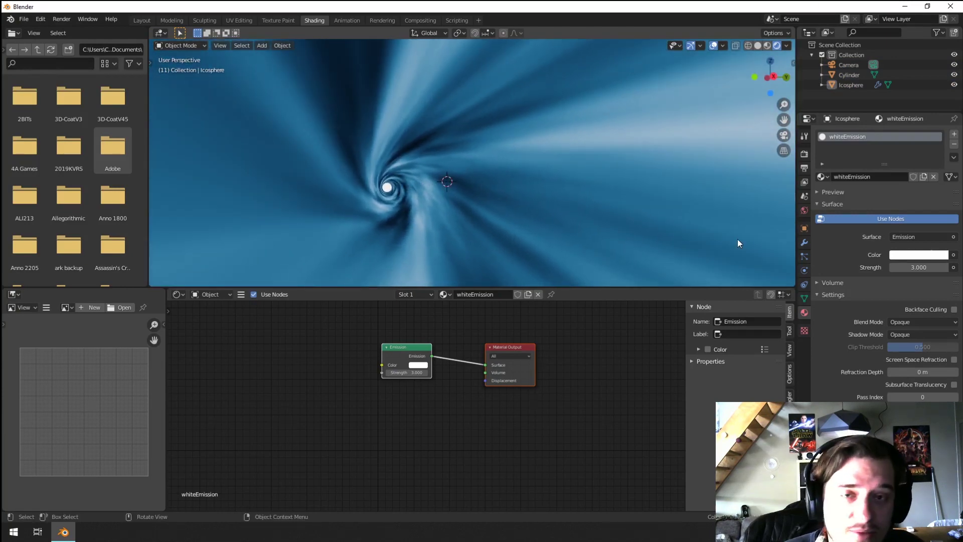
Enable Bloom in render settings and drag the sphere's emission strength up sharply.
left_click(805, 155)
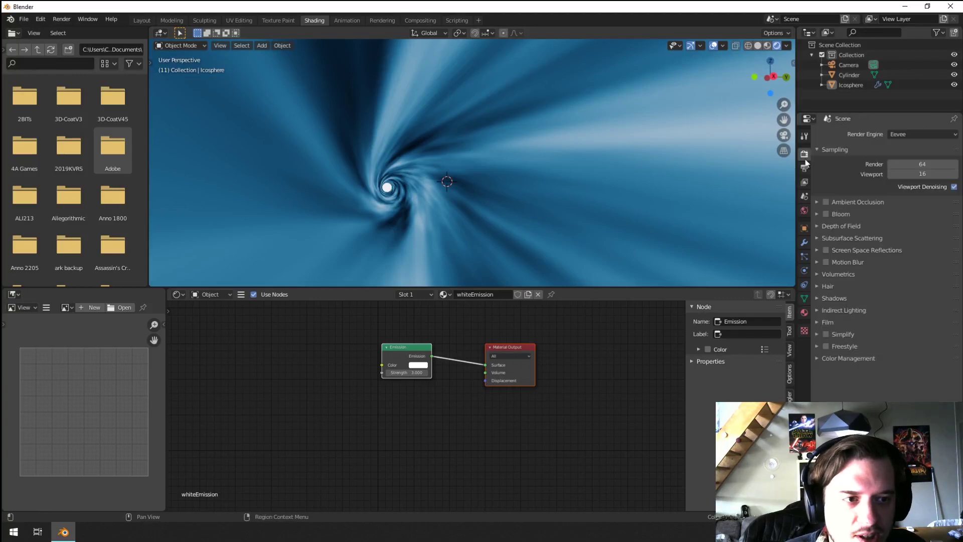
left_click(826, 213)
middle_click_drag(477, 251, 483, 243)
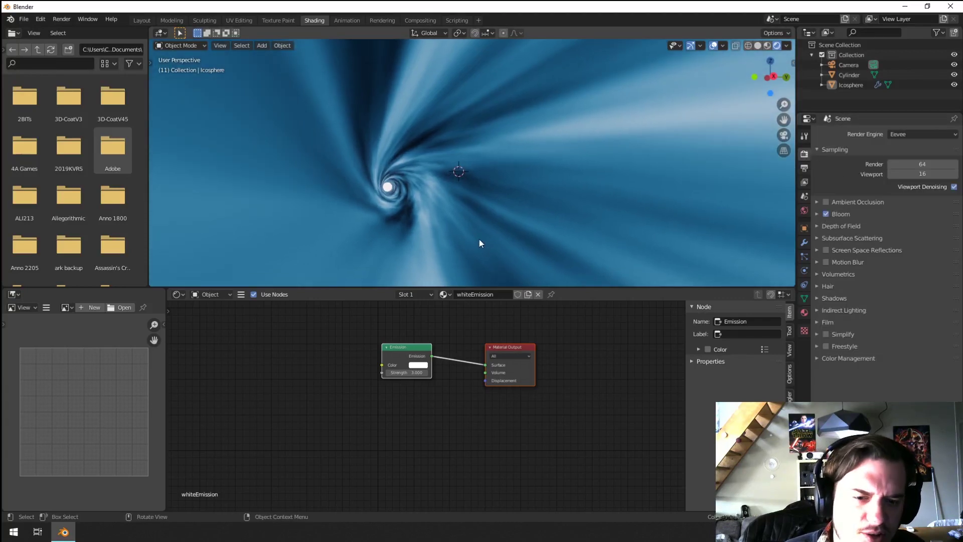
left_click_drag(396, 372, 424, 372)
middle_click_drag(424, 224, 424, 224)
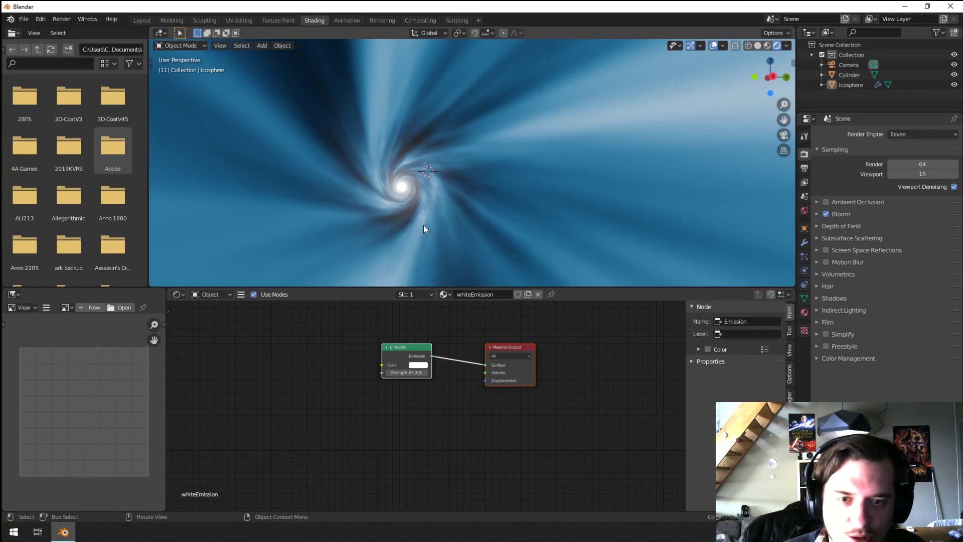
In camera view, sample the tunnel's blue as glow colour at full Value, strength about 278.
key("KP_0")
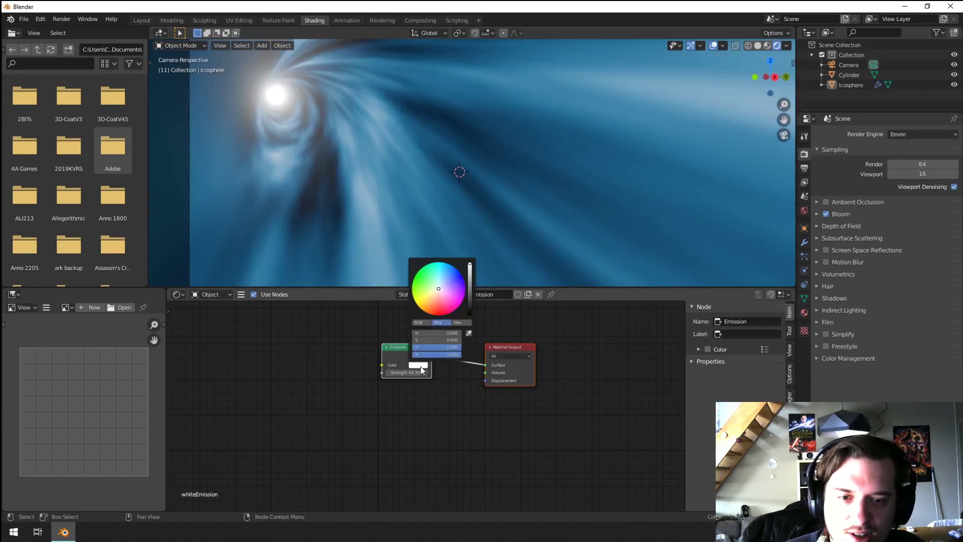
left_click(419, 366)
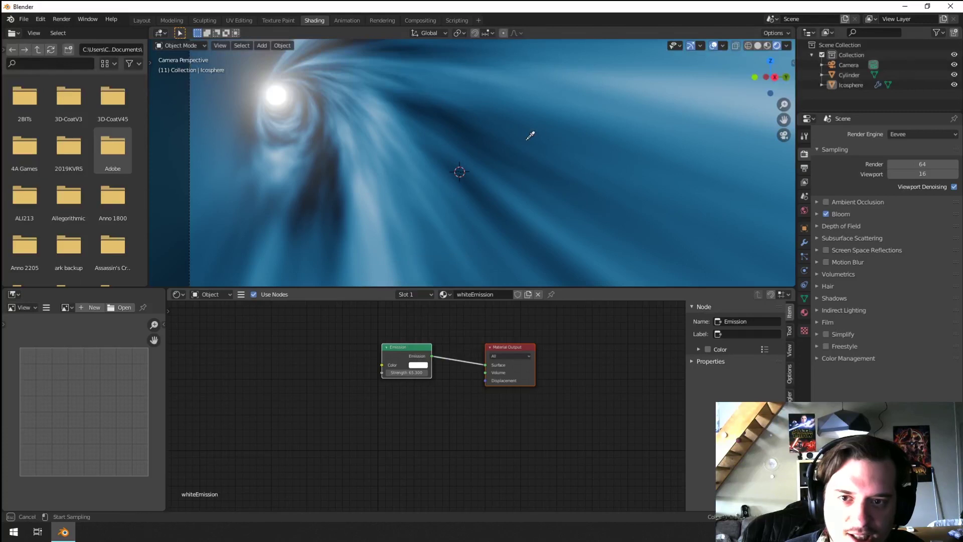
left_click(530, 135)
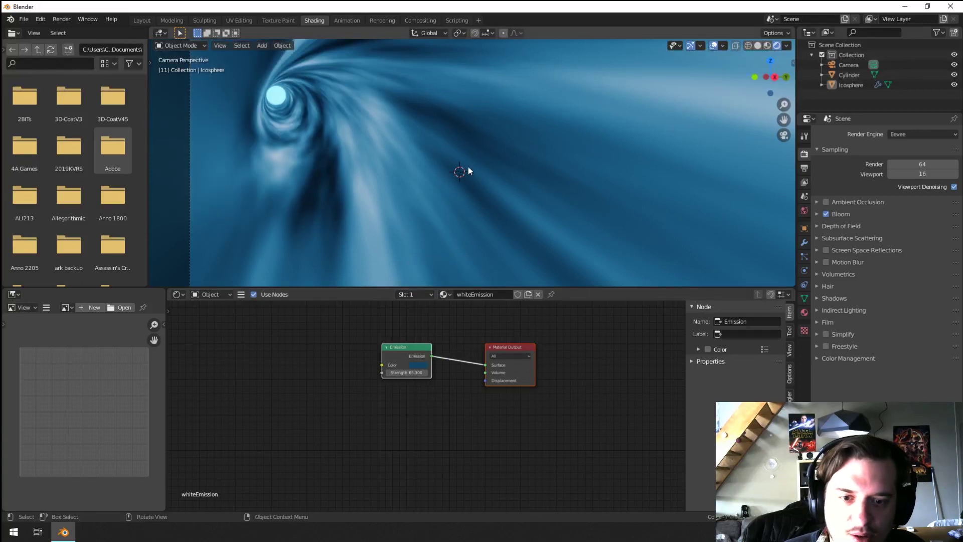
left_click(412, 365)
left_click_drag(470, 296, 470, 264)
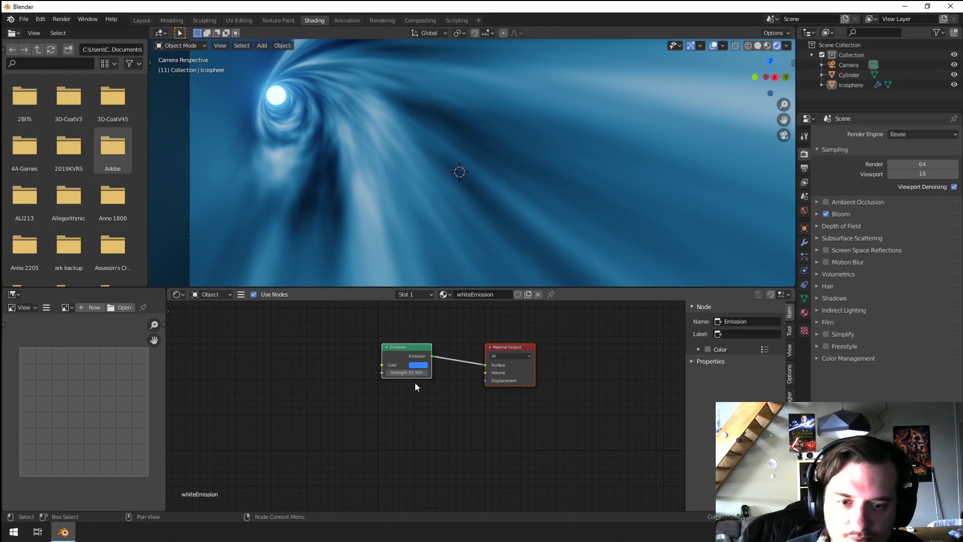
left_click_drag(406, 372, 415, 373)
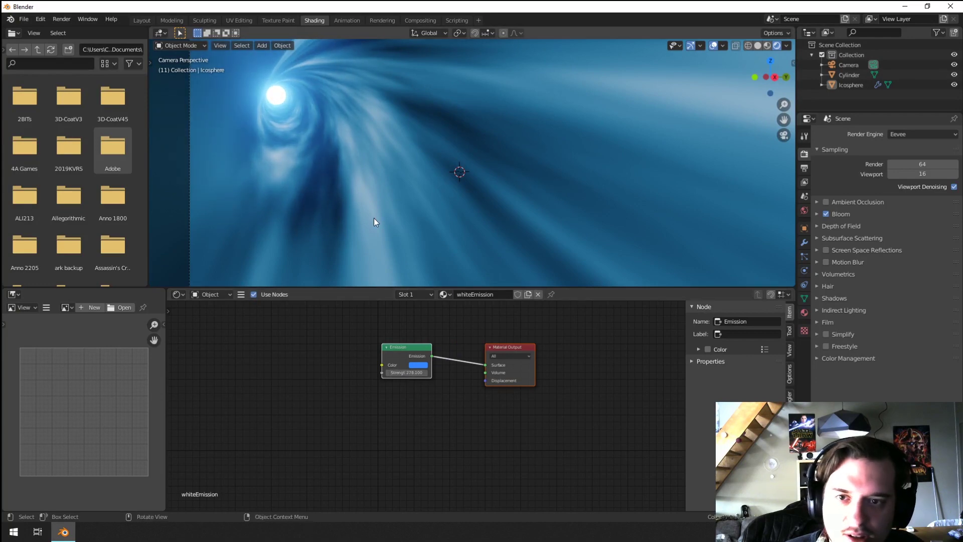
middle_click_drag(375, 222, 395, 191)
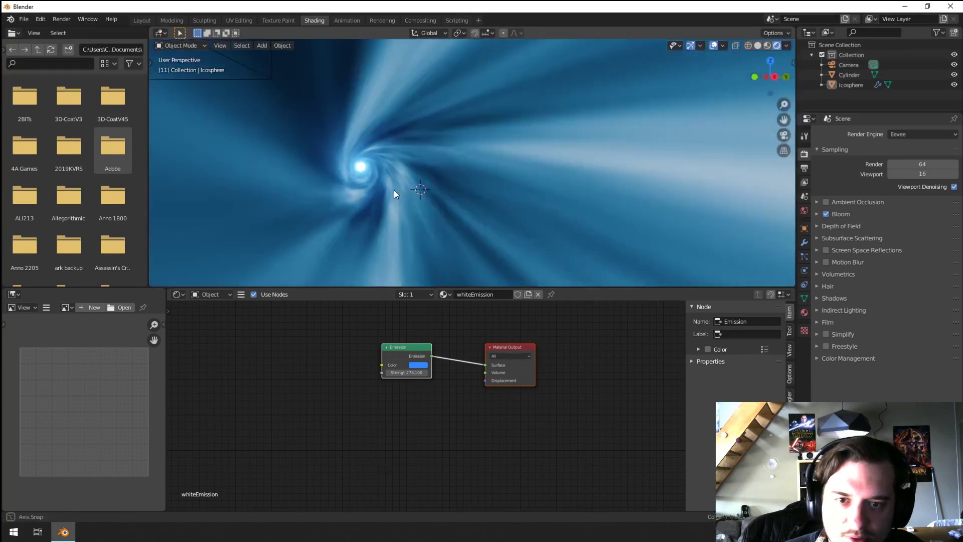
Set the tunnel's Emission Strength to 3.800 and shift ColorRamp stops, the blue one to 0.732.
left_click(511, 245)
middle_click_drag(420, 386, 435, 414)
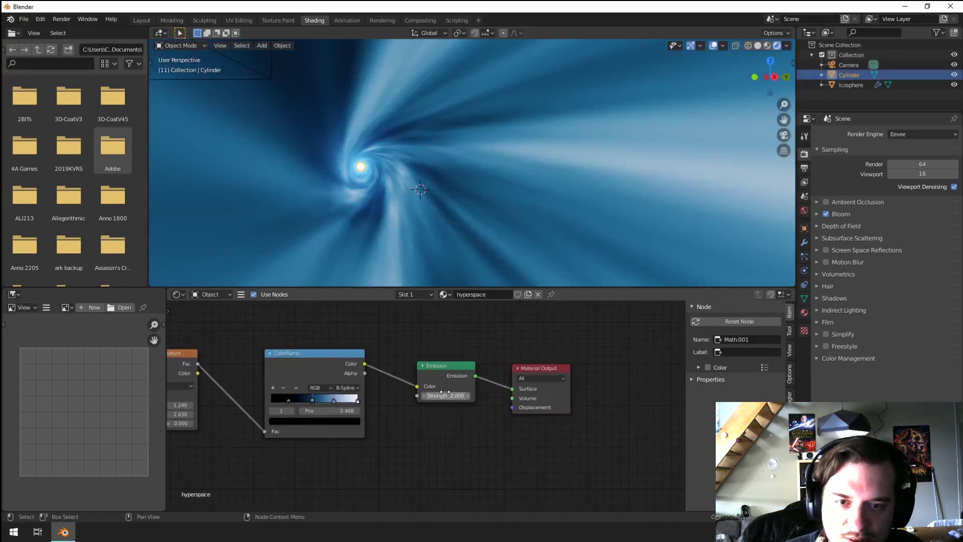
left_click_drag(445, 391, 474, 391)
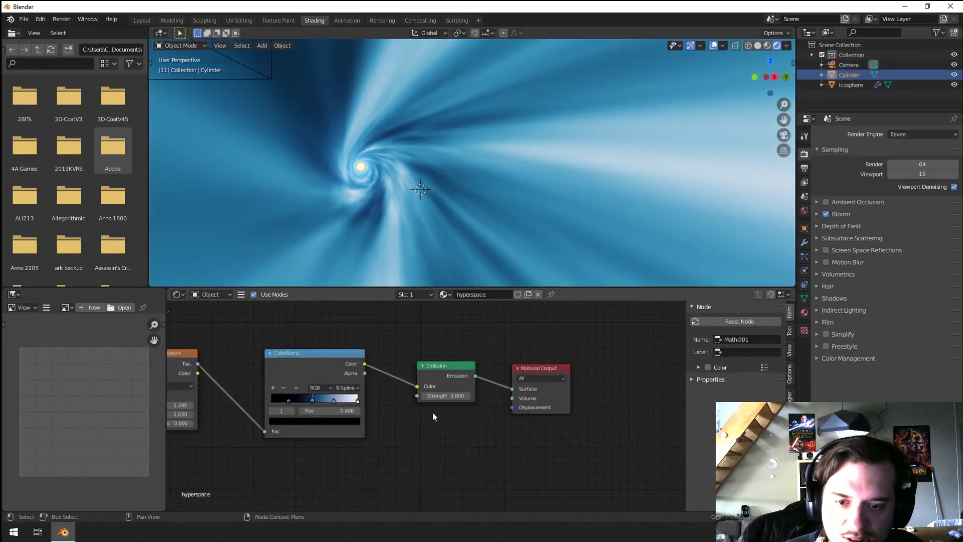
scroll(451, 419, "up", 4, "ctrl")
scroll(419, 394, "up", 2)
left_click_drag(412, 399, 362, 399)
left_click(415, 396)
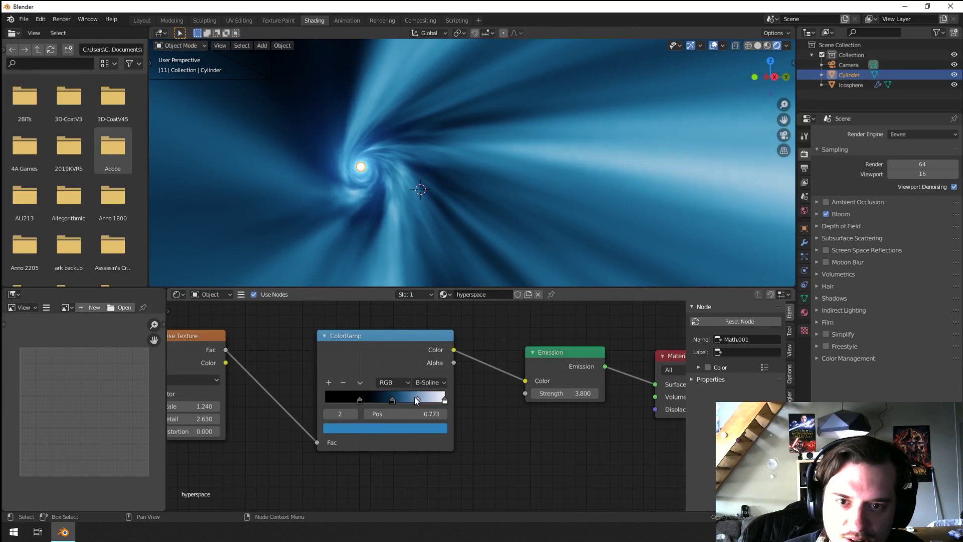
left_click_drag(445, 399, 410, 400)
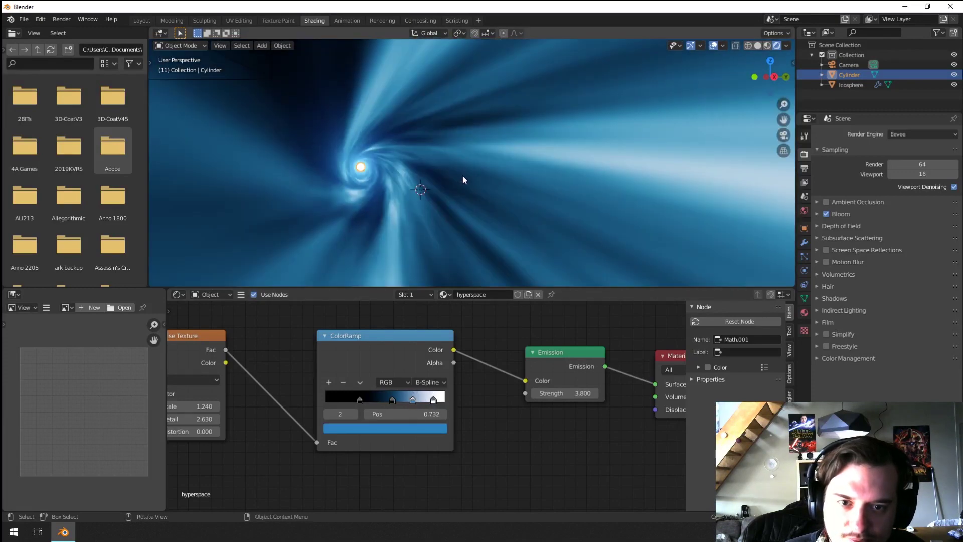
key("KP_0")
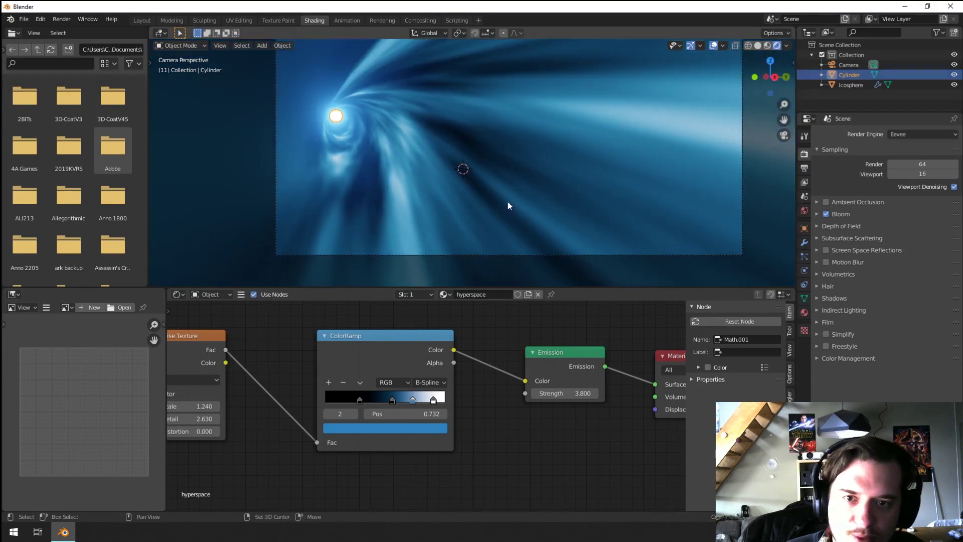
Play and stop the tunnel animation, then set the sphere's emission strength to 50.
key("space")
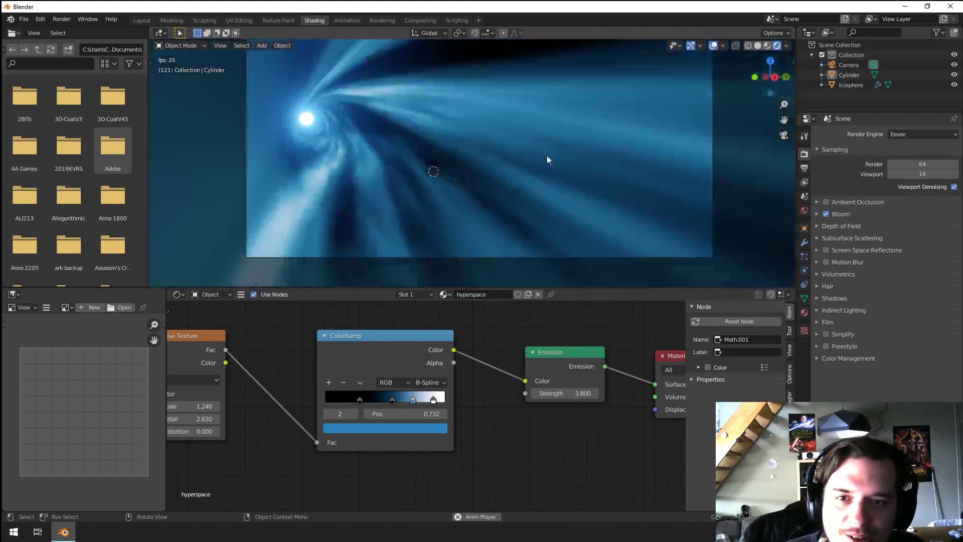
key("space")
left_click(308, 120)
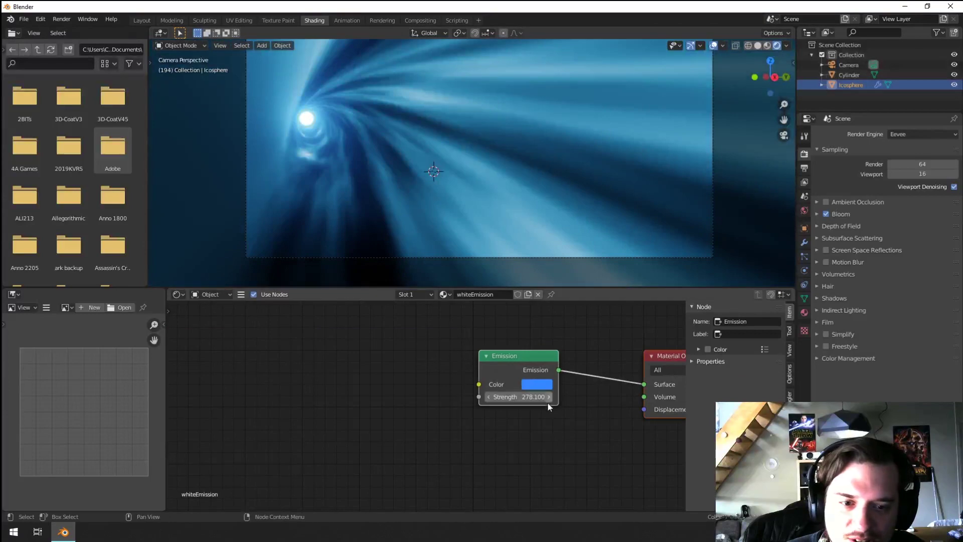
left_click(545, 384)
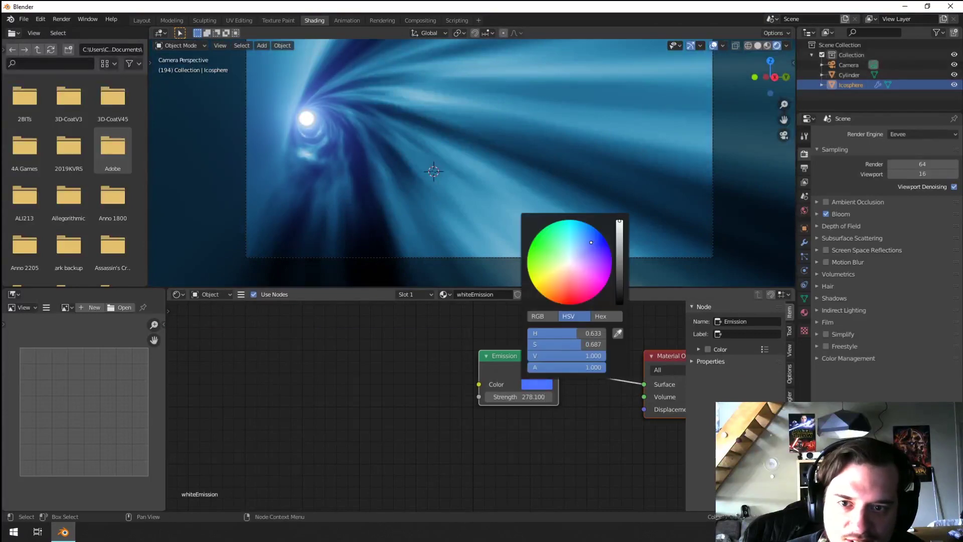
left_click(513, 394)
type("50")
key("Return")
Raise the sphere's emission strength to 200 and retune its light blue glow colour.
key("a")
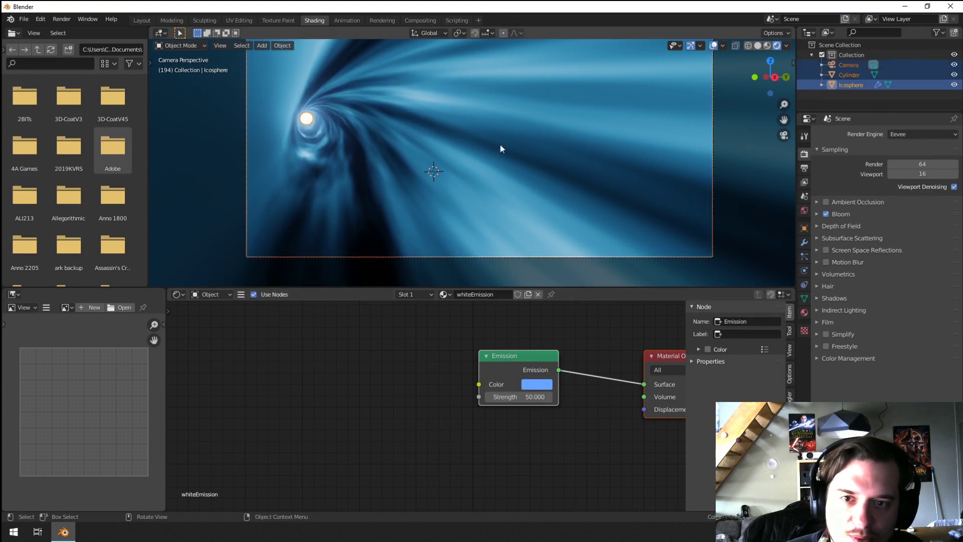
middle_click_drag(508, 177, 489, 179, "shift")
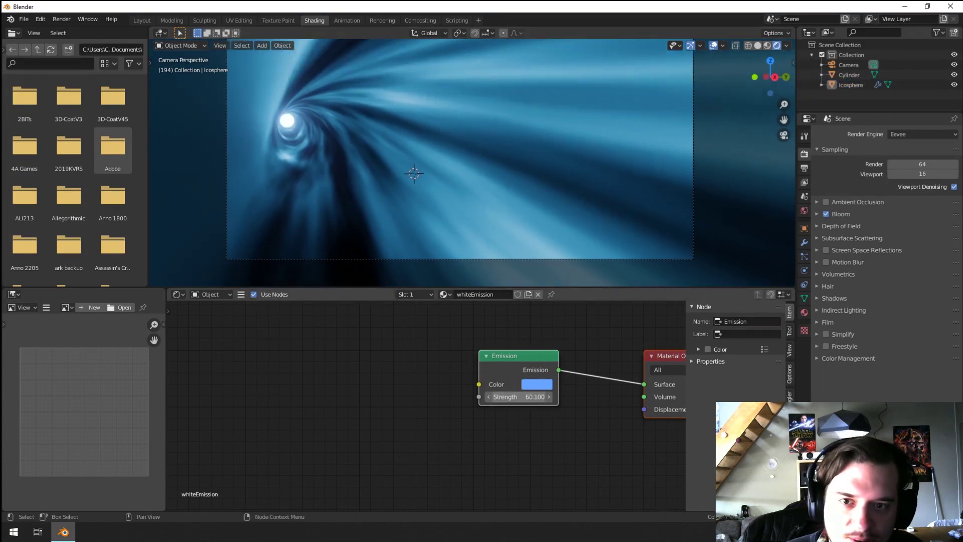
left_click(518, 399)
type("200")
key("Return")
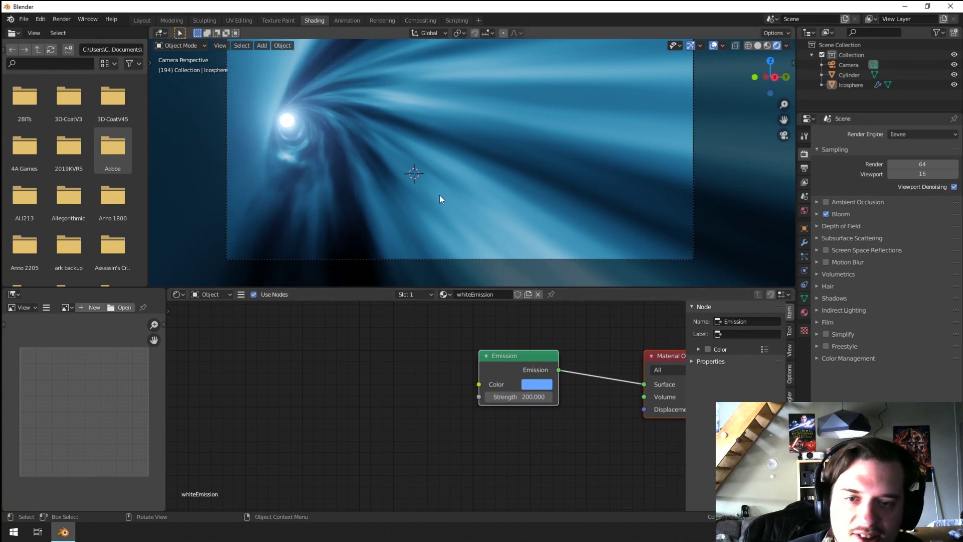
left_click(527, 385)
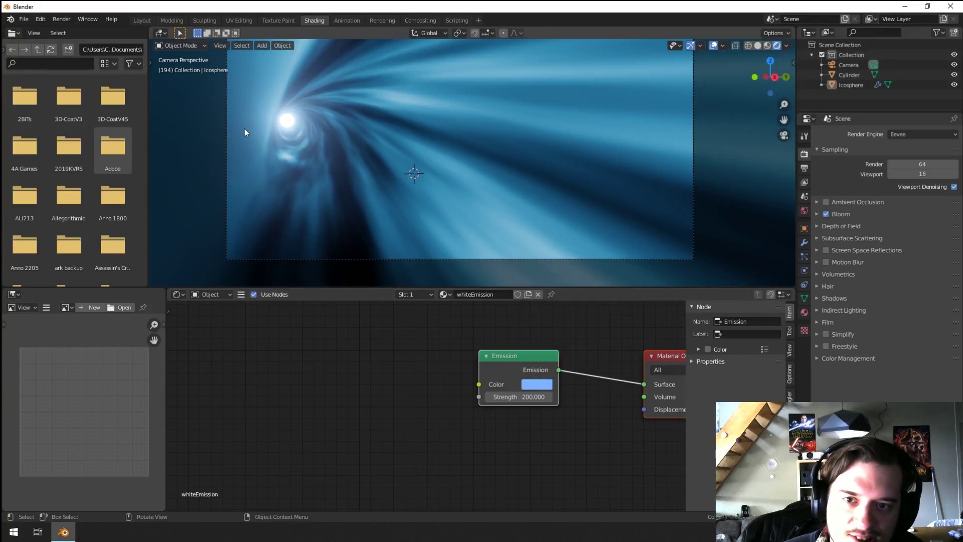
scroll(331, 173, "down", 5)
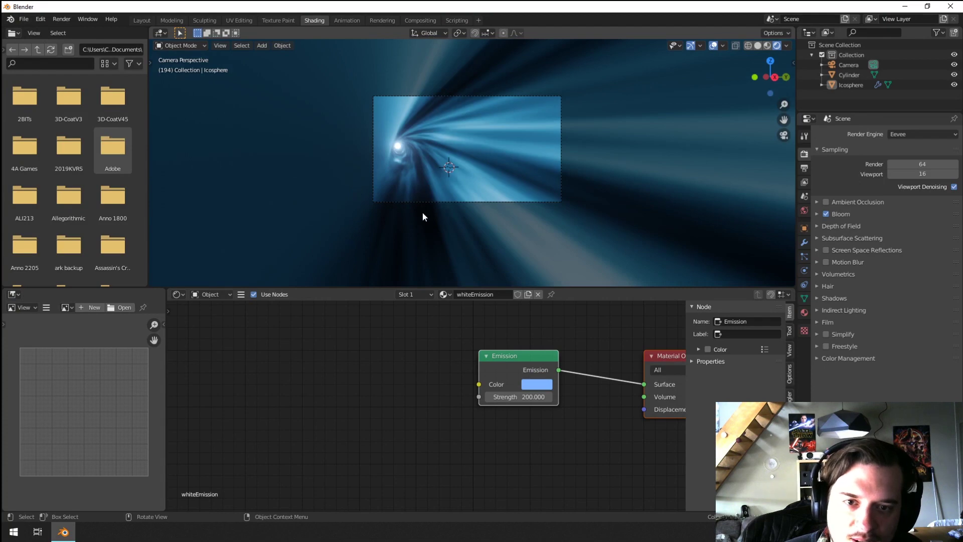
Select the tunnel cylinder and shorten it along its local X axis, viewed through the camera.
middle_click_drag(423, 212, 467, 191)
left_click(409, 209)
scroll(436, 182, "up", 5)
key("KP_0")
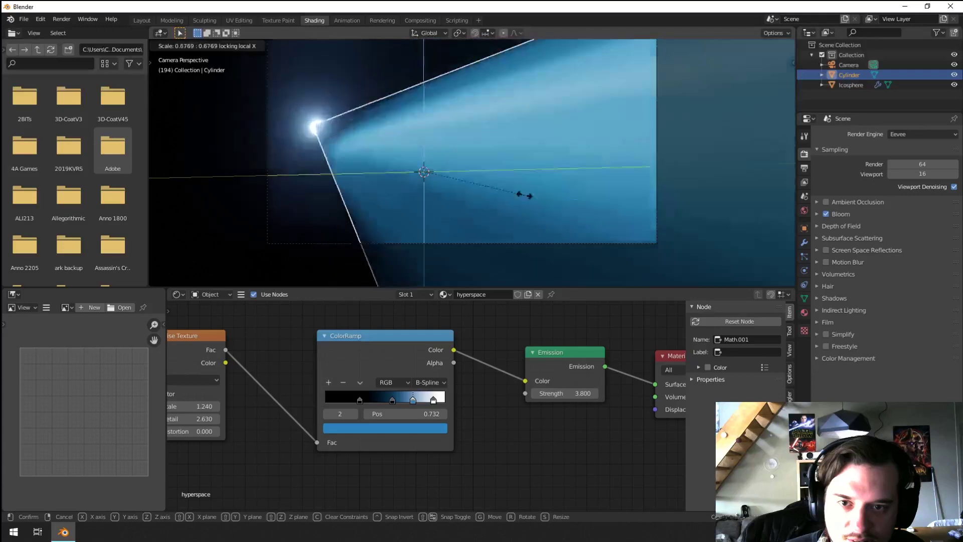
left_click(531, 197)
Look through the camera again and replay the swirling tunnel animation.
key("ctrl+z")
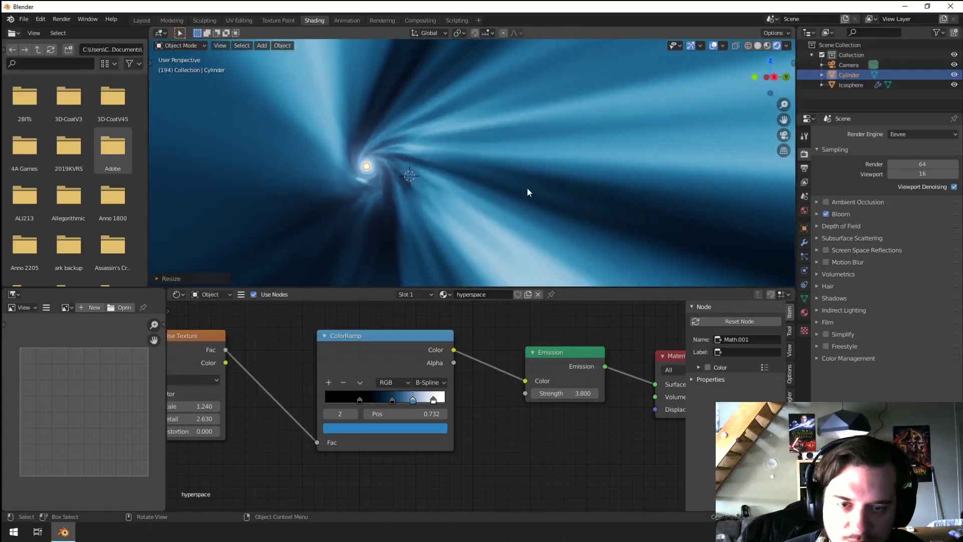
key("alt+a")
scroll(508, 170, "down", 3)
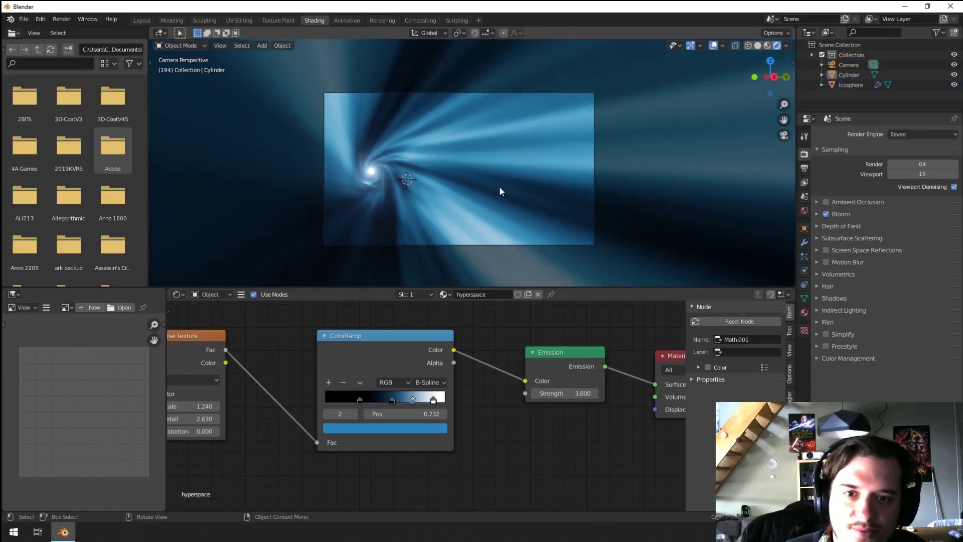
scroll(500, 187, "up", 2)
key("space")
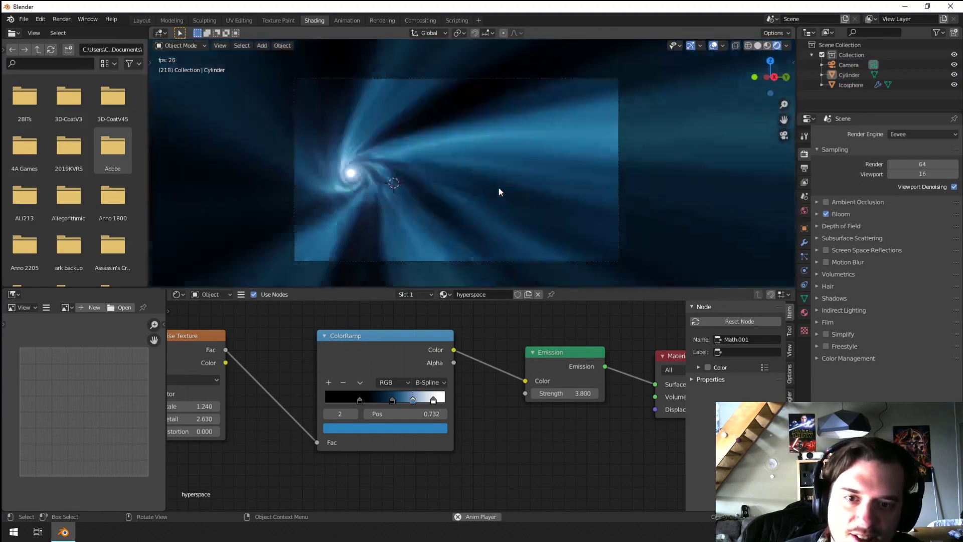